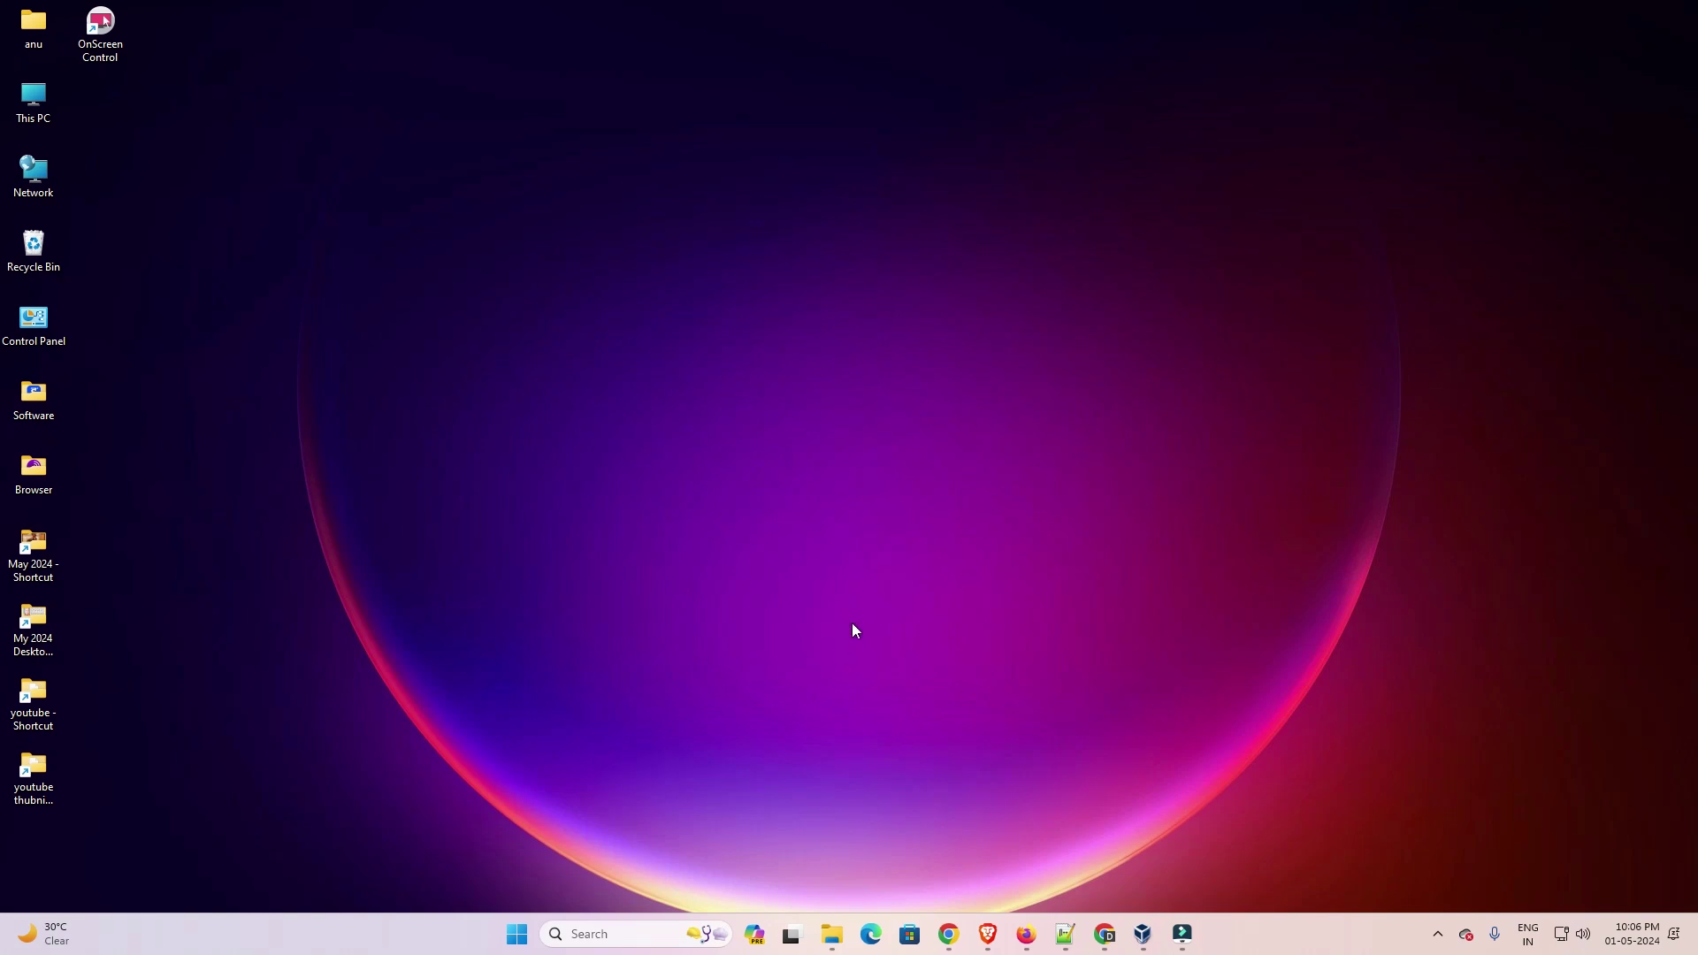
Step: Rerun the 'epson l3150 printer driver' Google search and open the first Epson L3150 support result in a new tab
mouse_move(951, 938)
left_click(1046, 837)
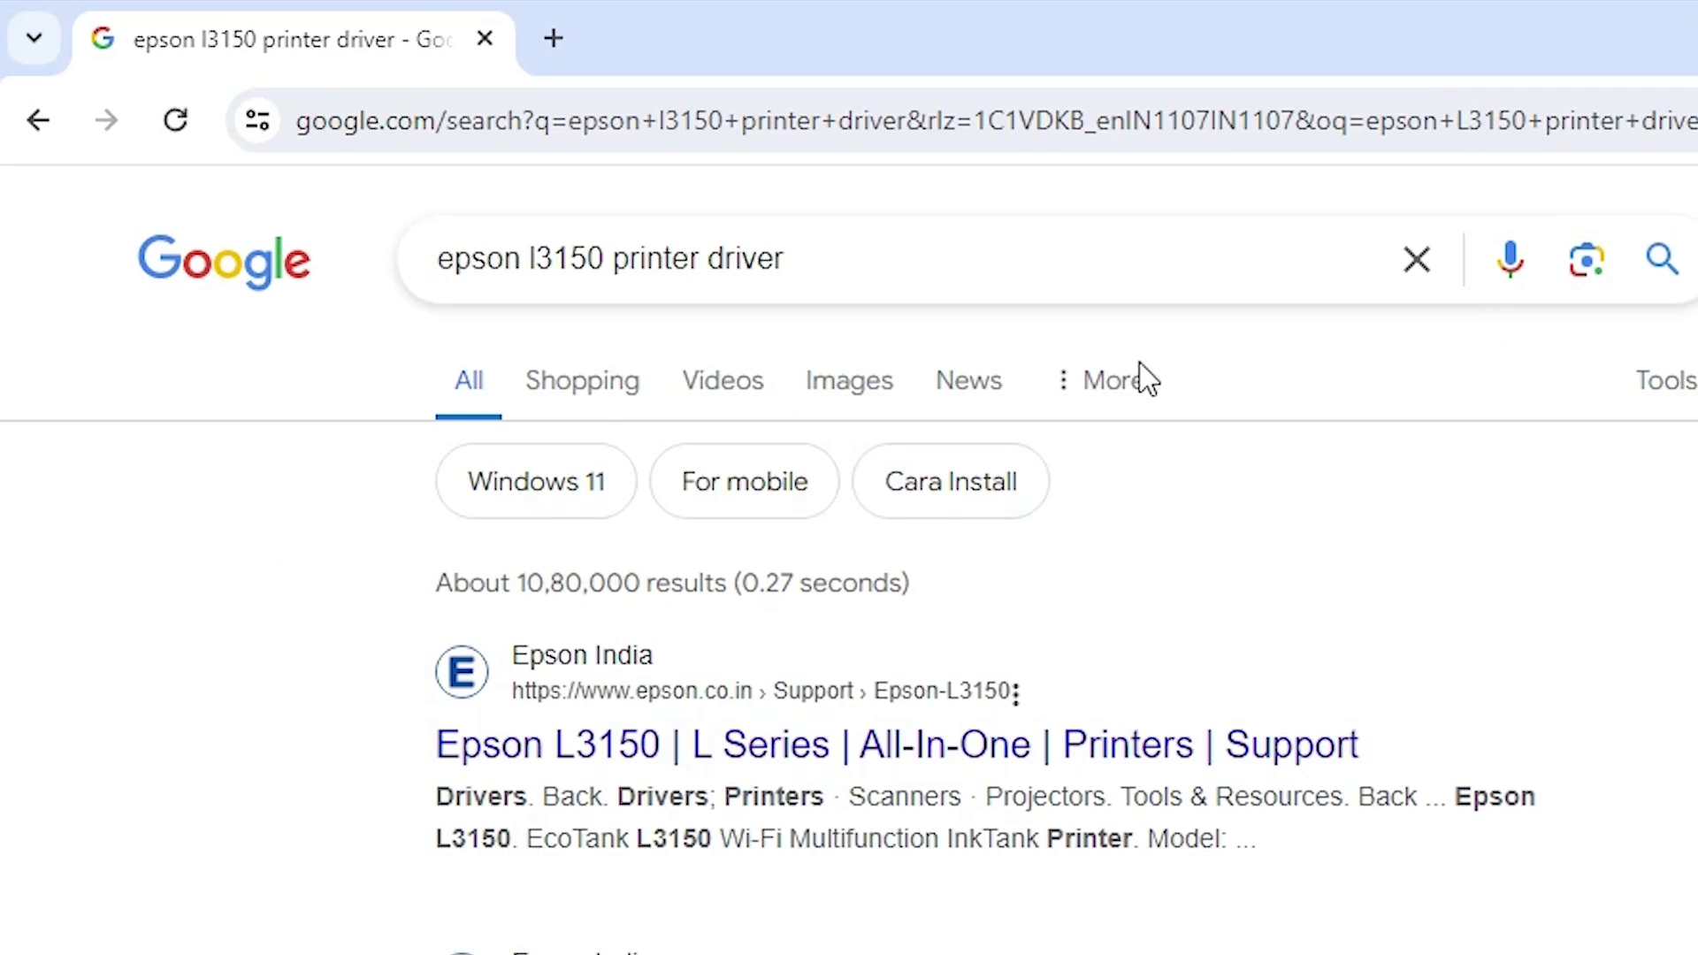
left_click_drag(904, 240, 353, 265)
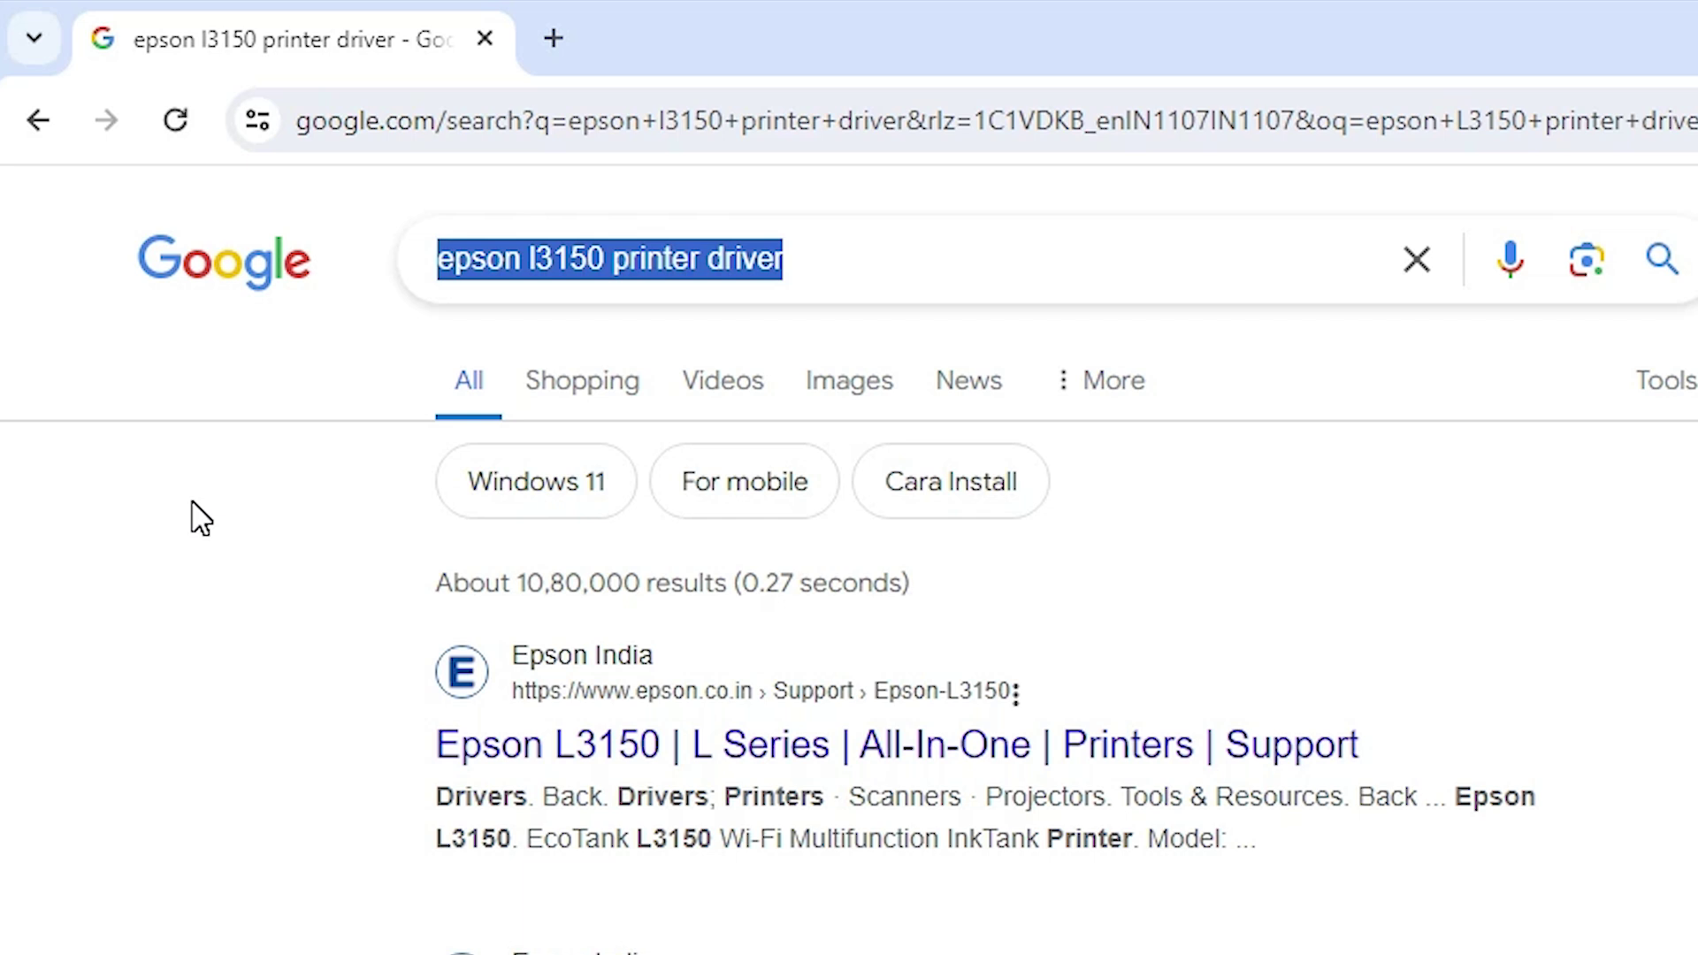
key("Return")
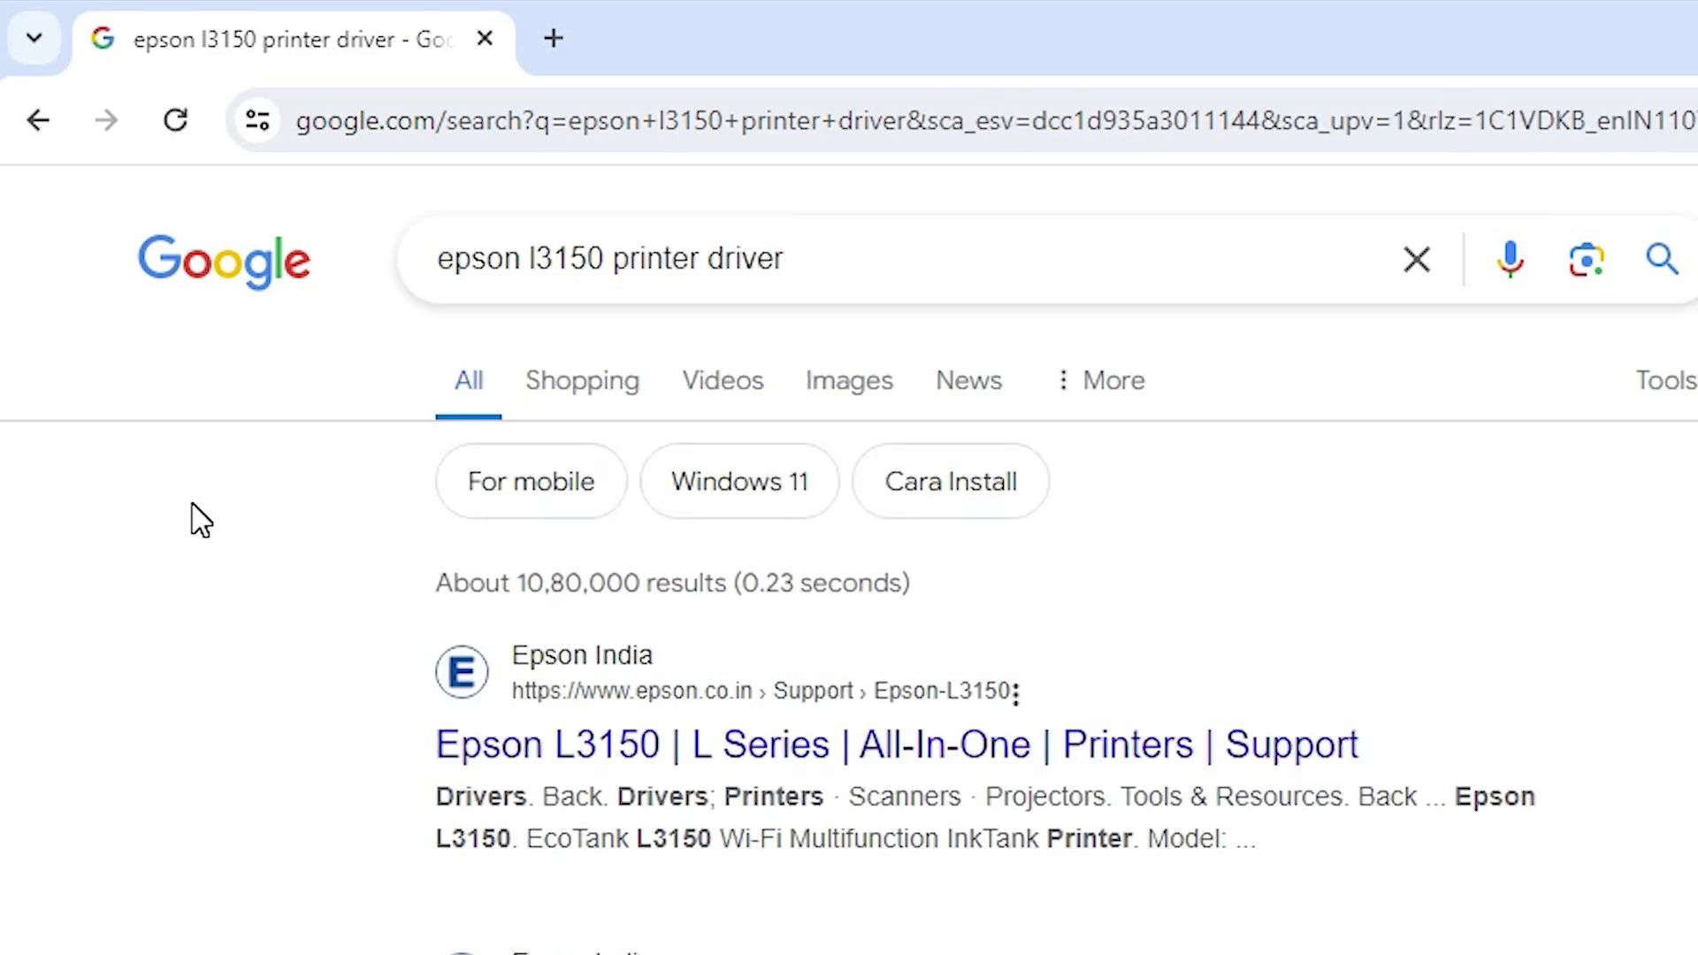
right_click(557, 753)
left_click(672, 769)
left_click(731, 31)
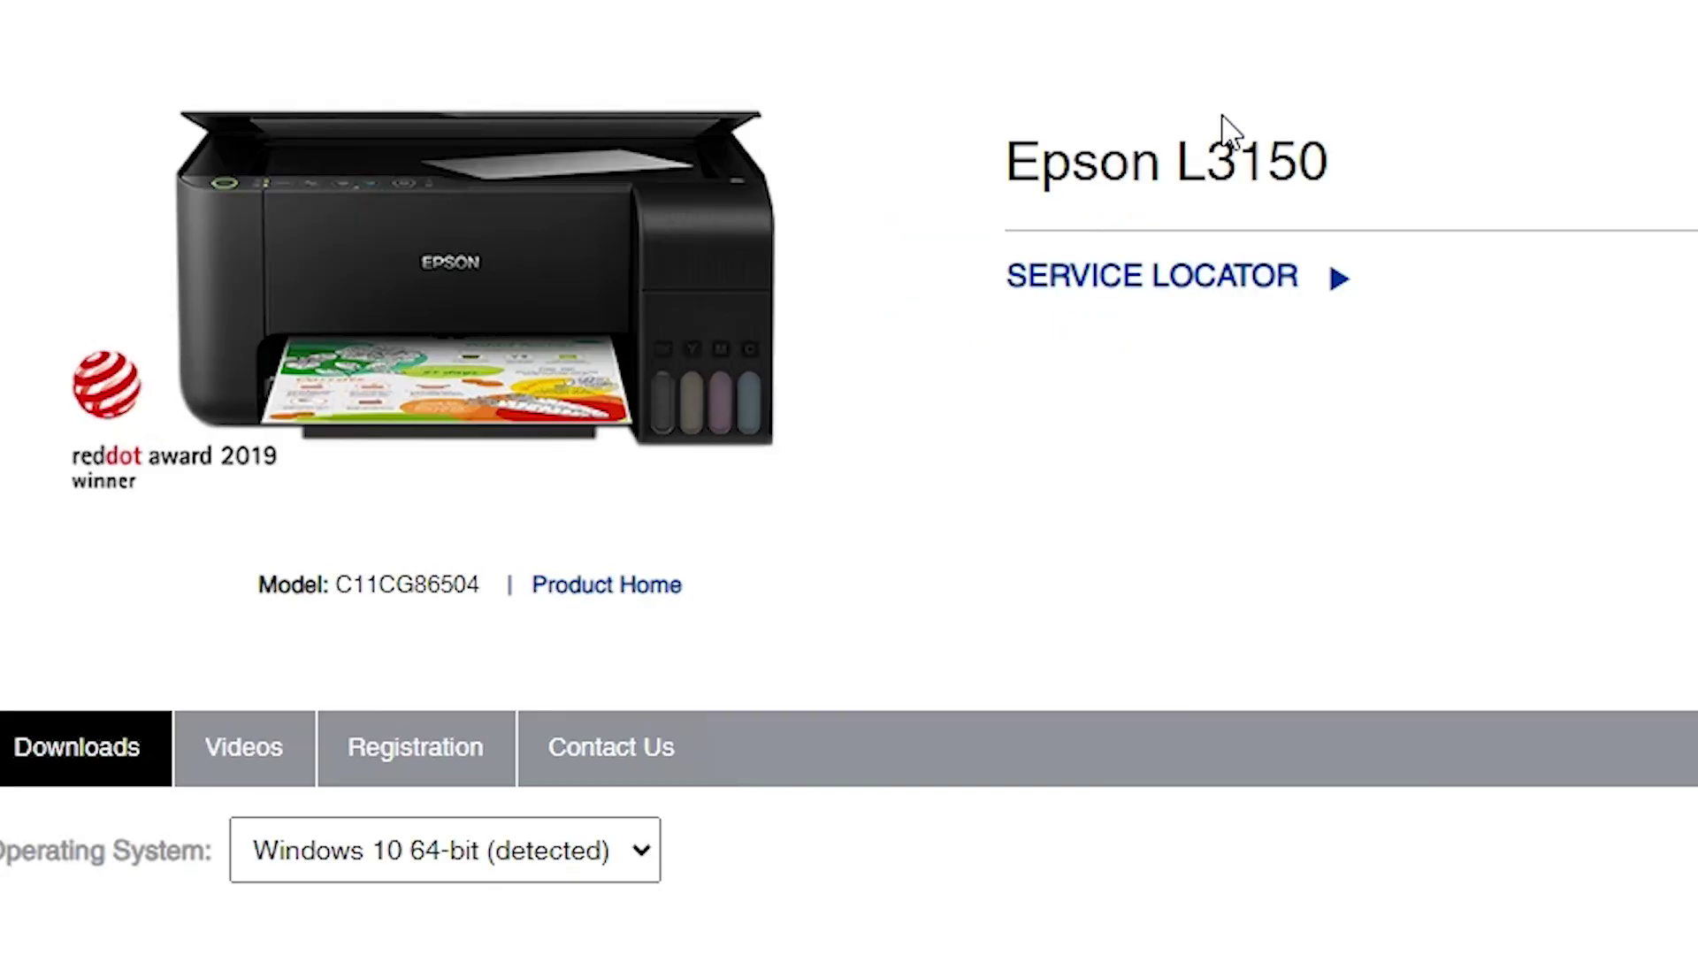
left_click_drag(1006, 157, 1399, 197)
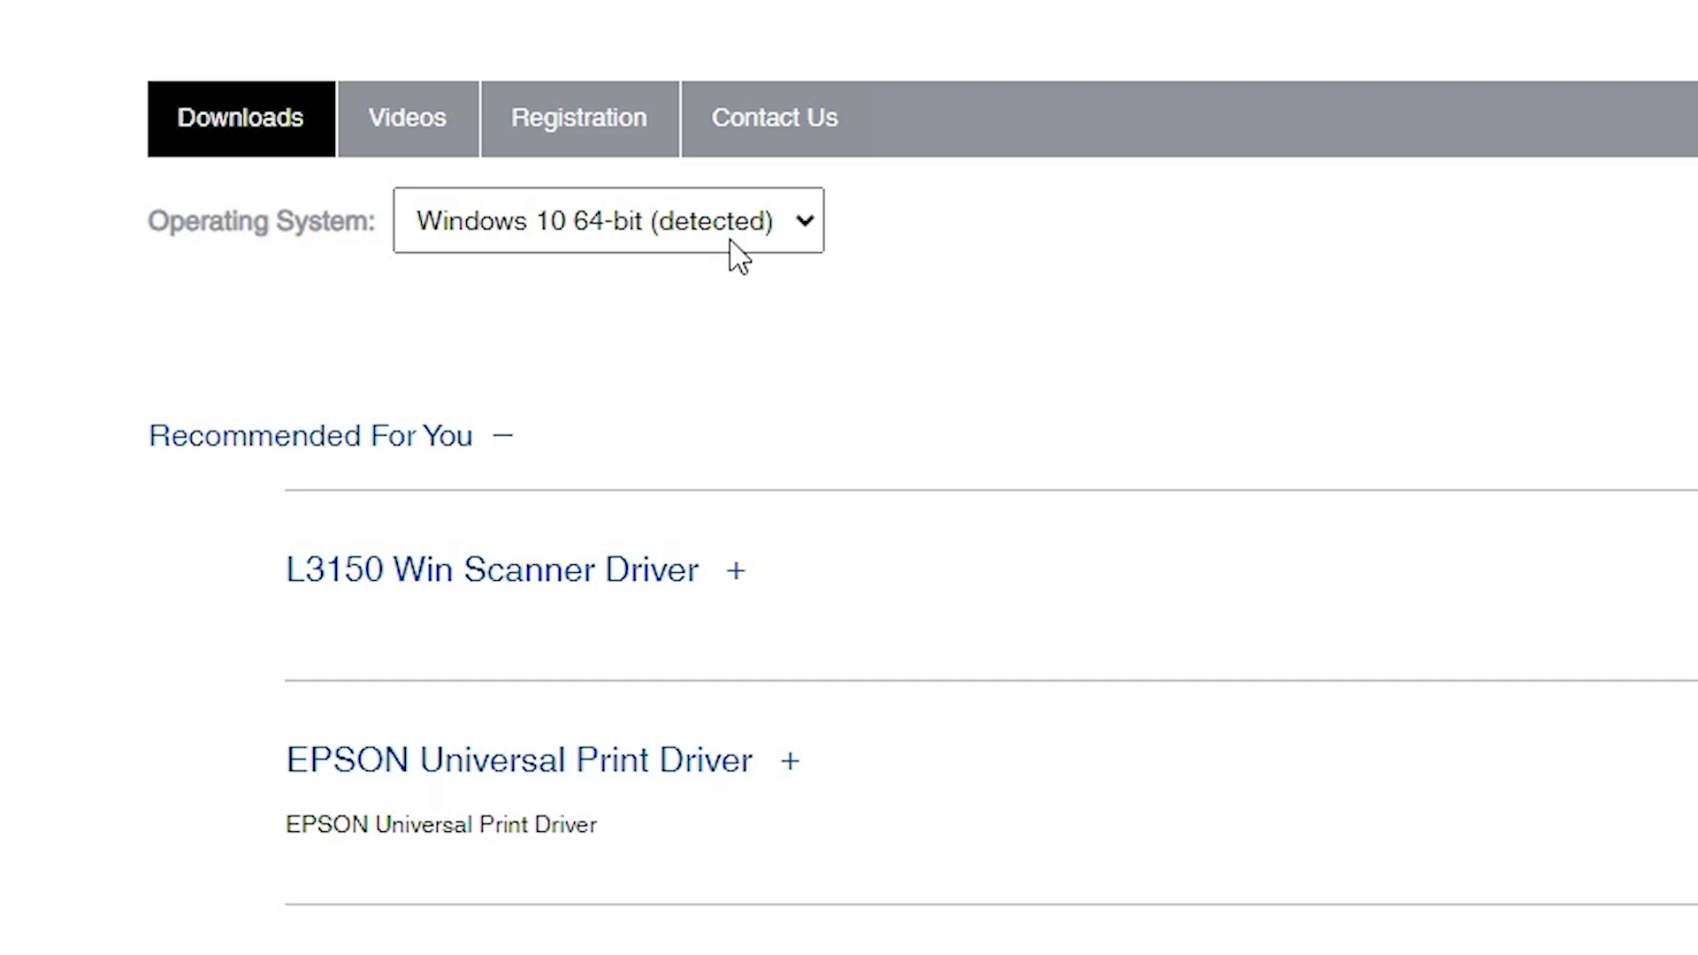
left_click(612, 237)
mouse_move(811, 380)
left_mouse_down()
mouse_move(804, 784)
mouse_move(814, 353)
left_mouse_up()
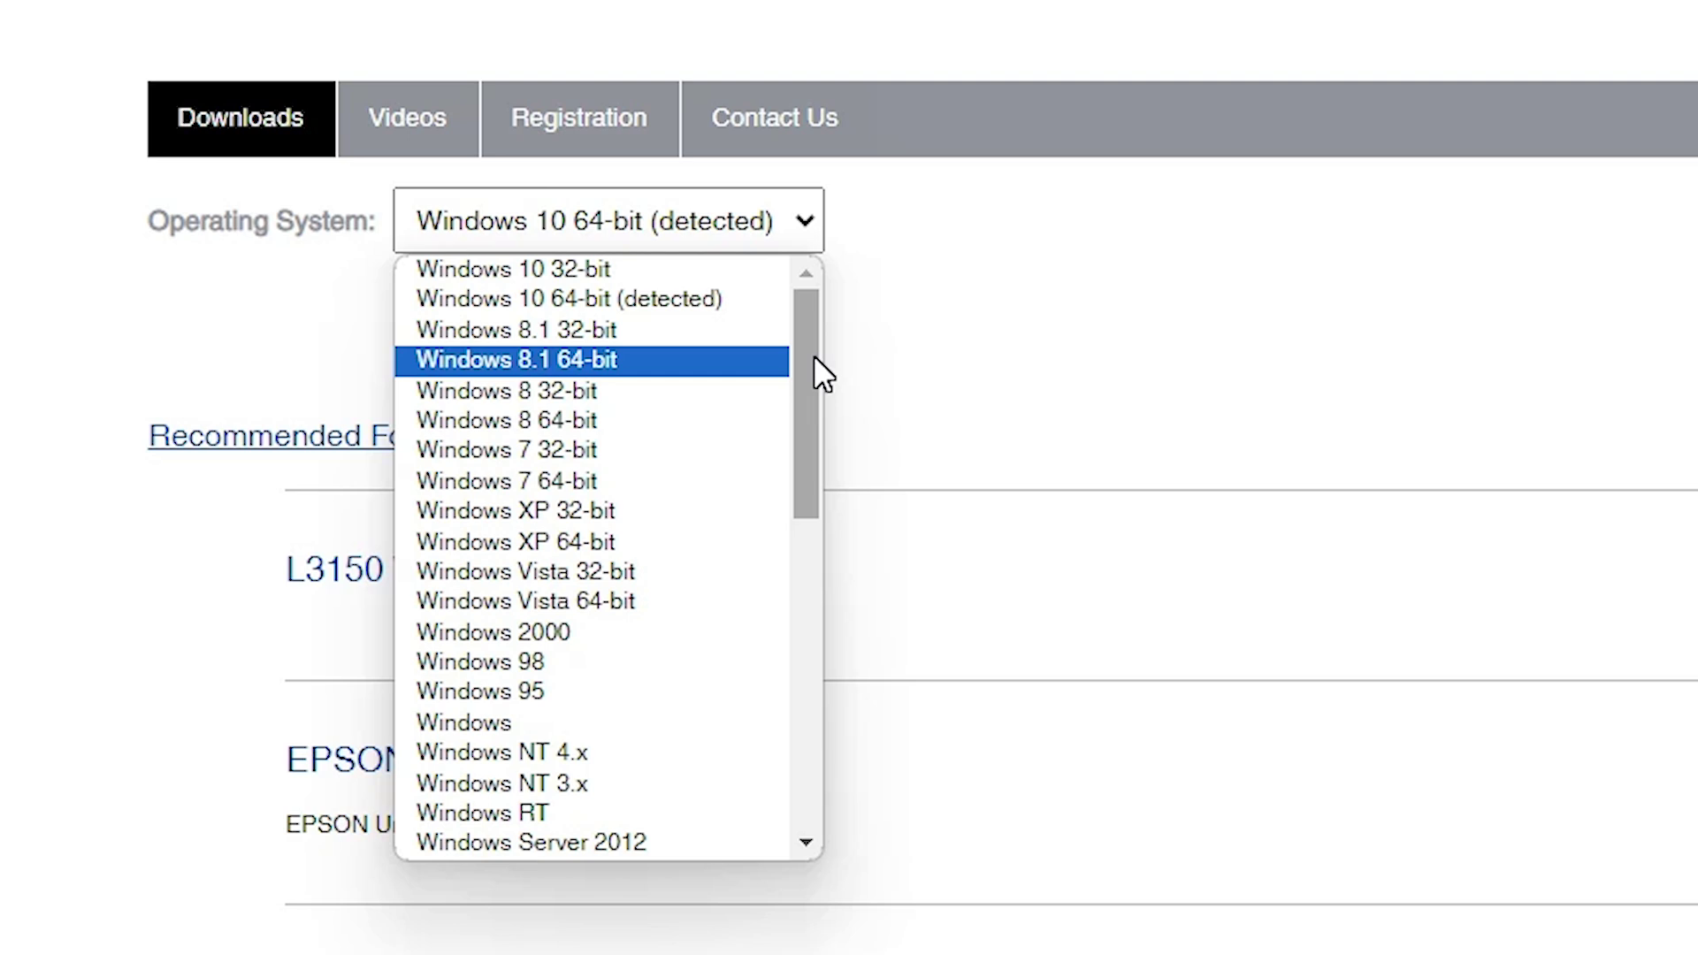
left_click(706, 312)
left_click(861, 230)
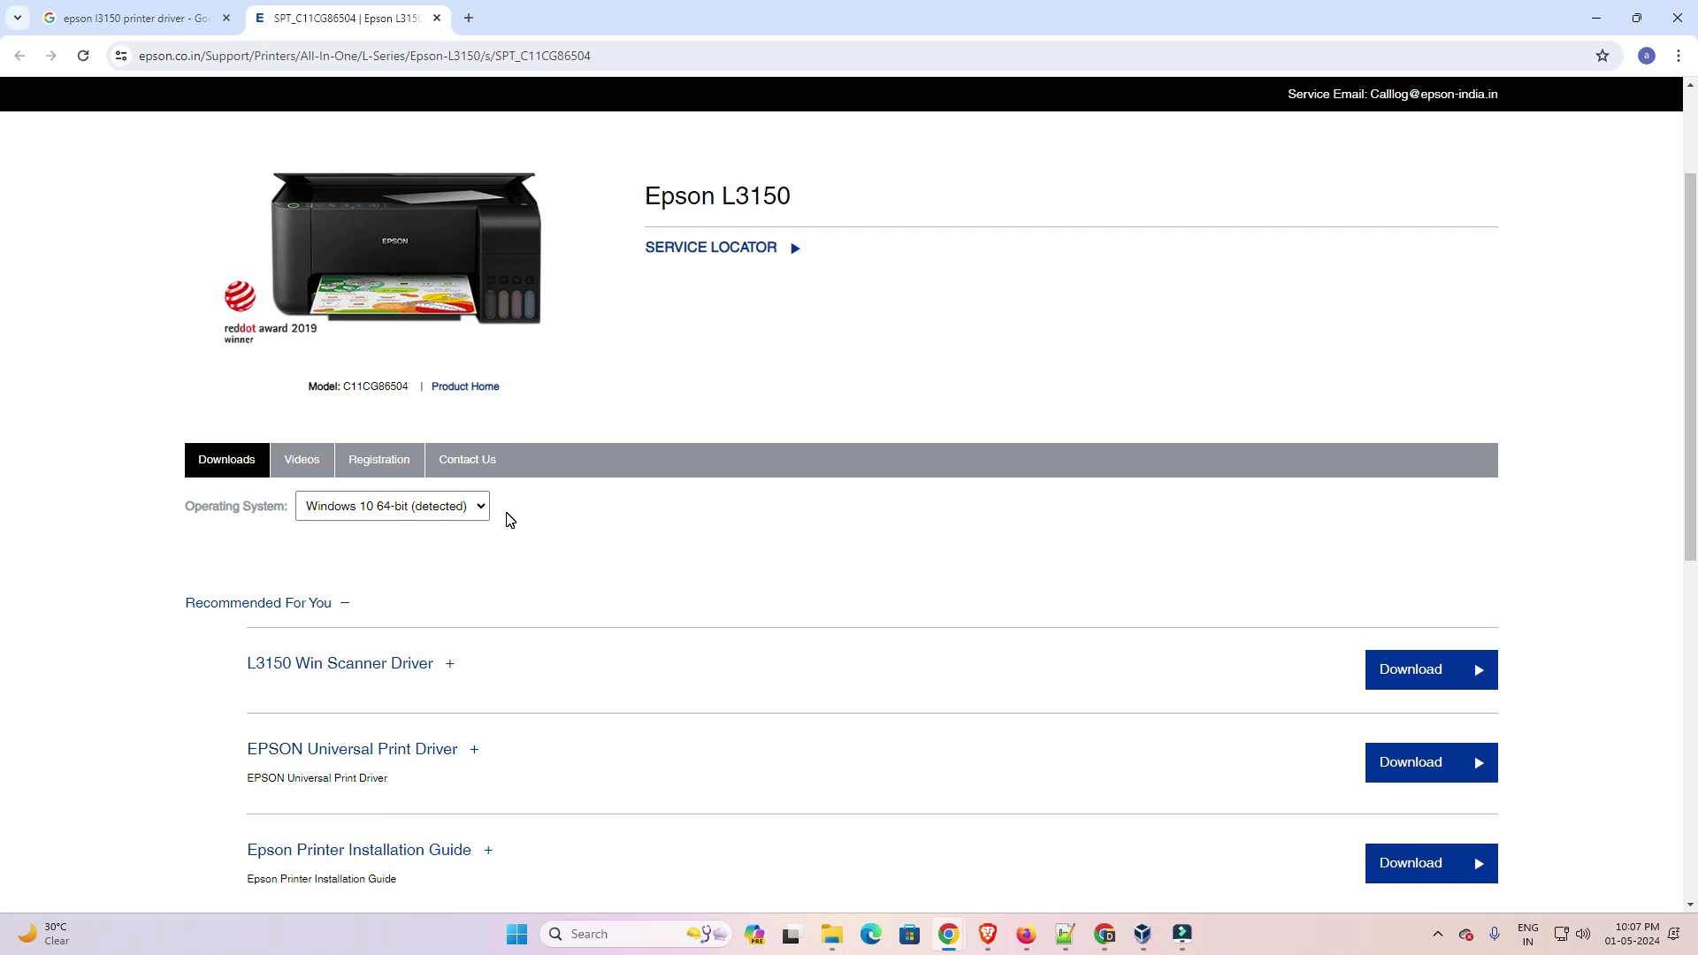
Step: Expand Drivers on the L3150 support page and open the EpsonScan2_L3150_65230_41_Signed_S.exe download page in a new tab
scroll(665, 657, "down", 4)
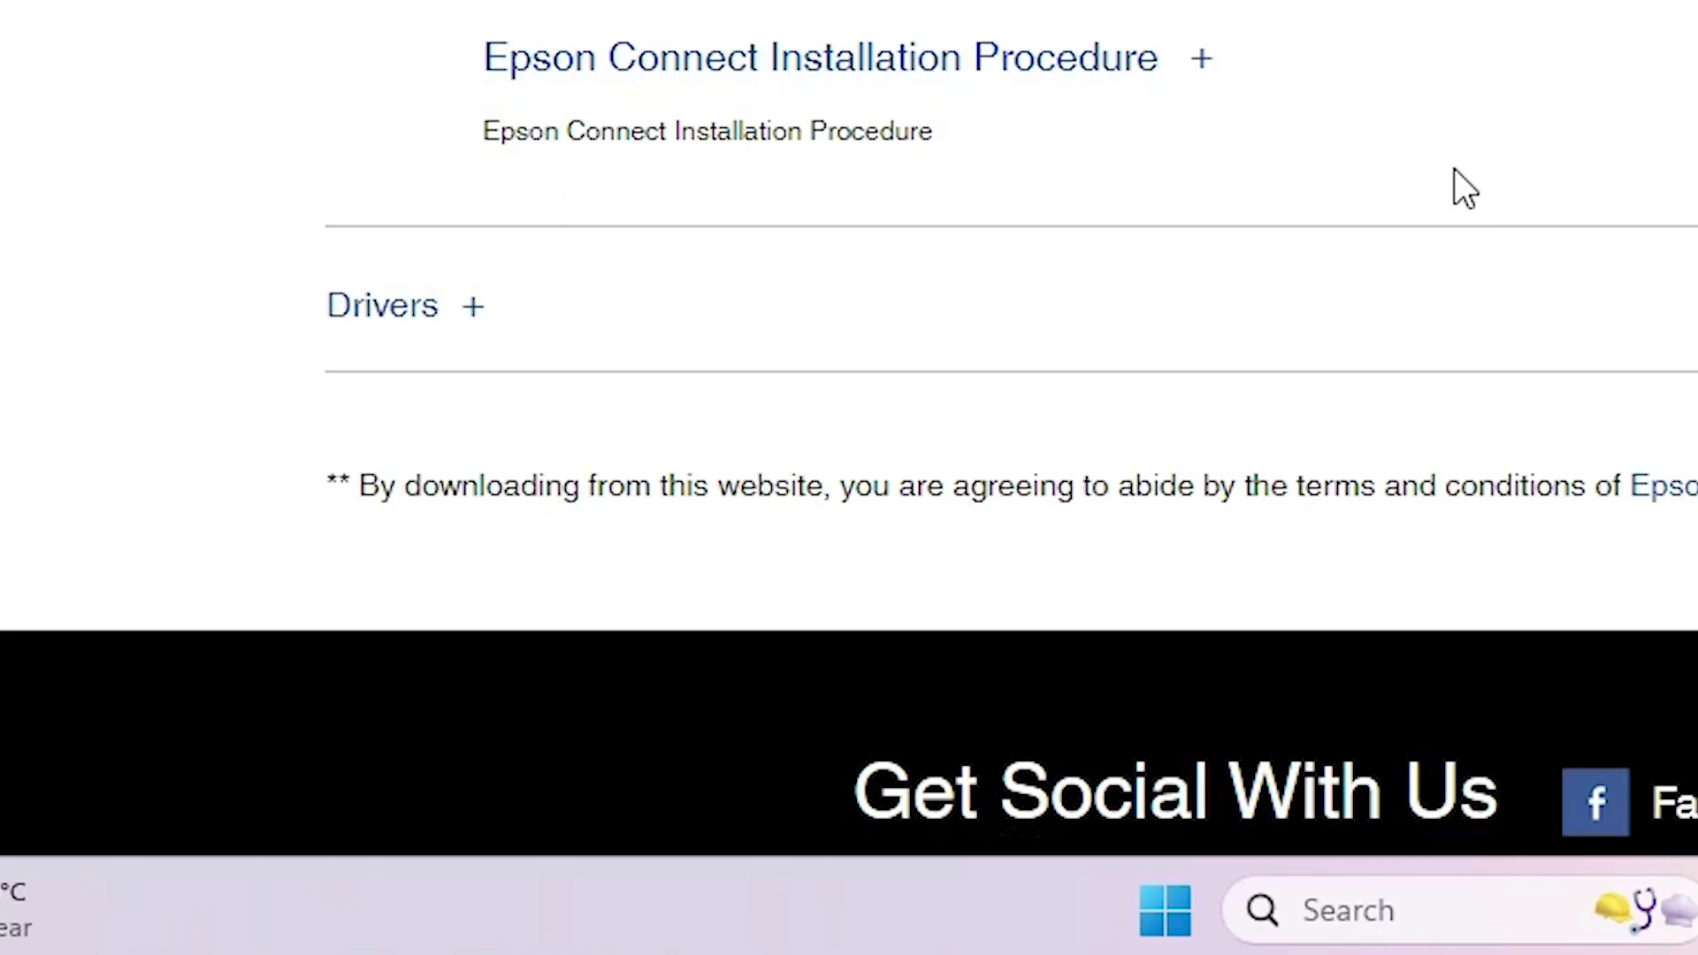
left_click(461, 305)
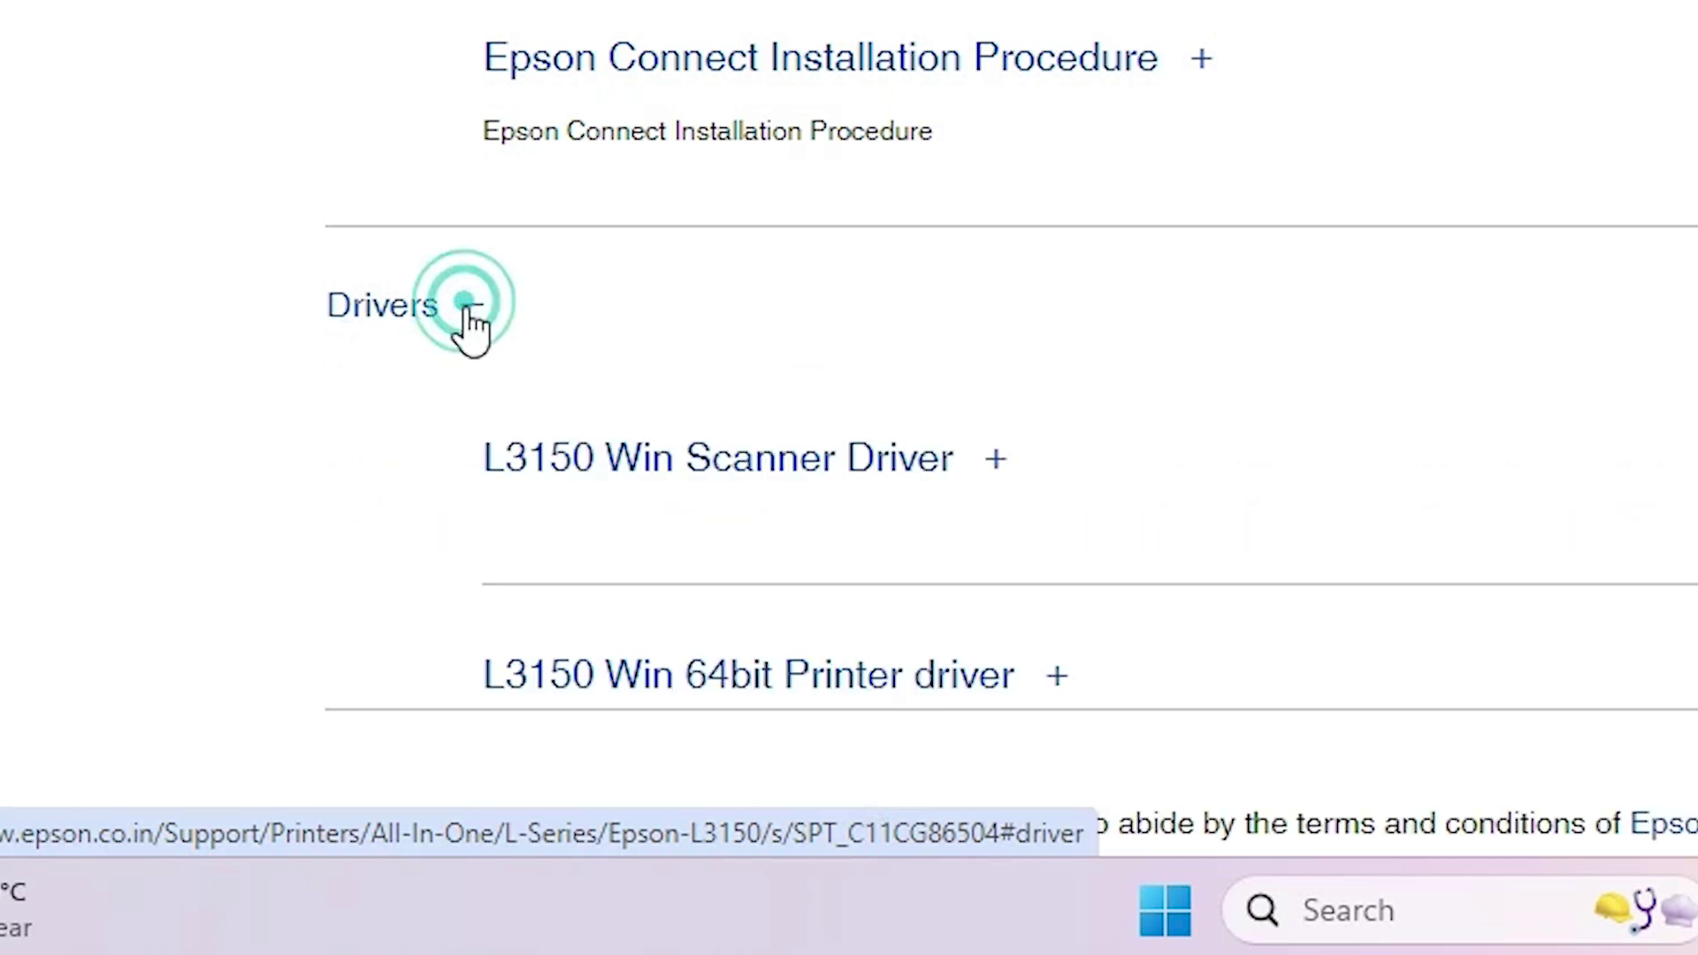
scroll(1256, 93, "down", 2)
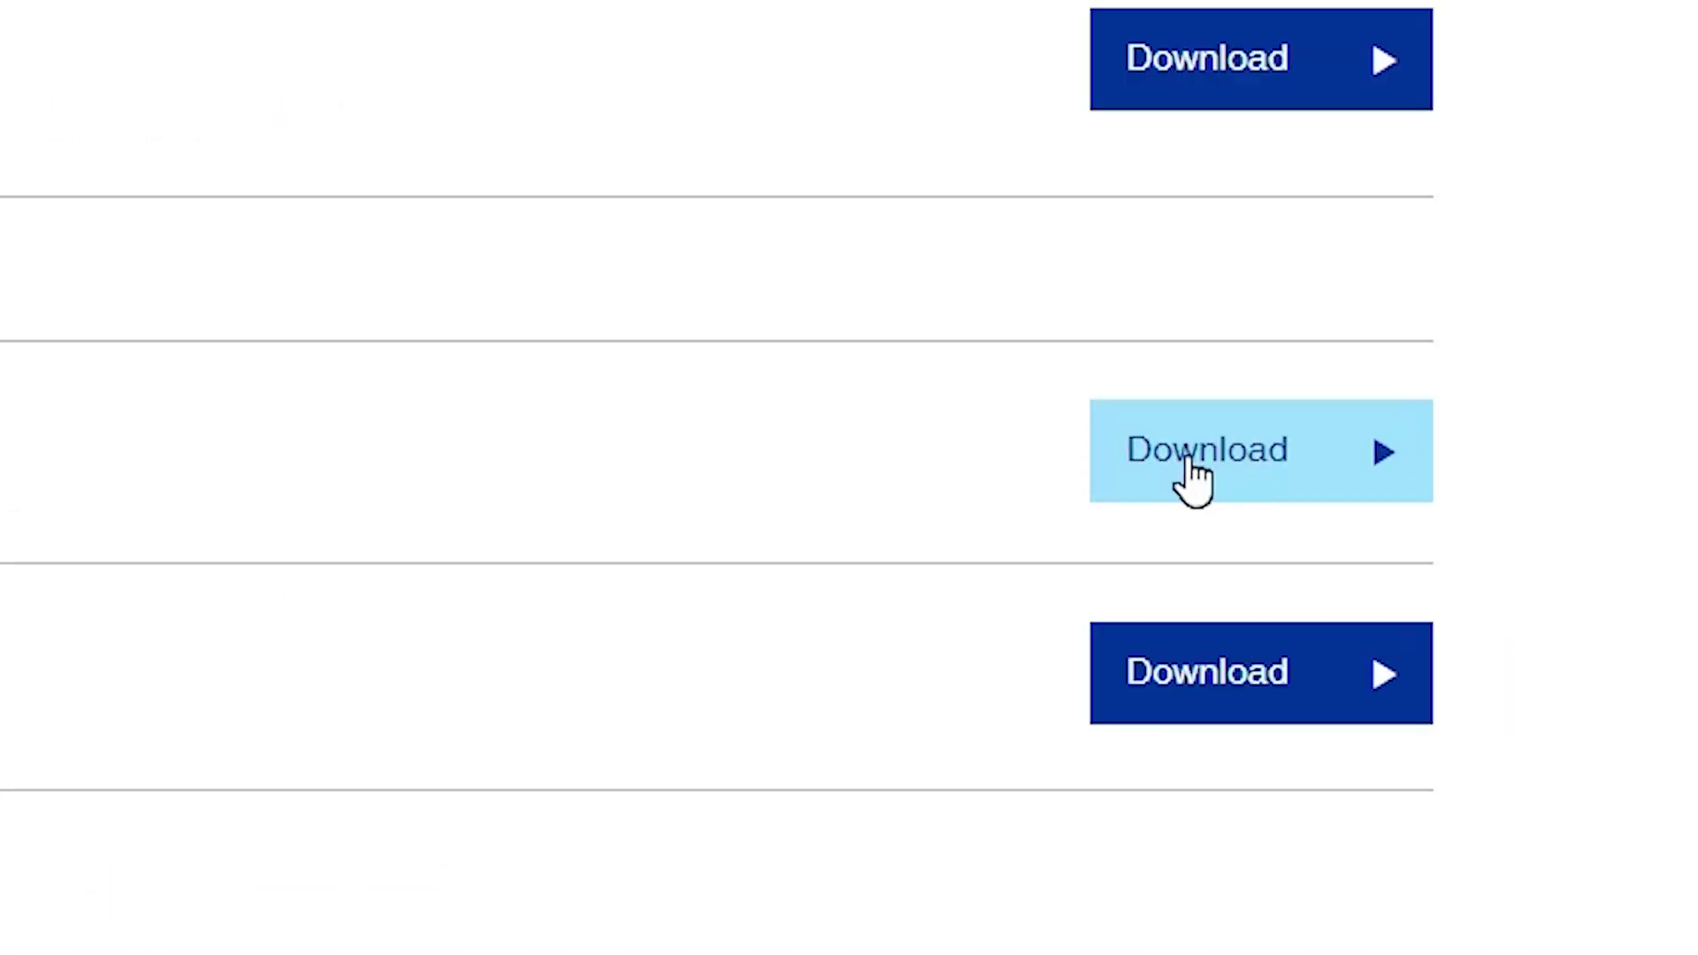
right_click(1287, 462)
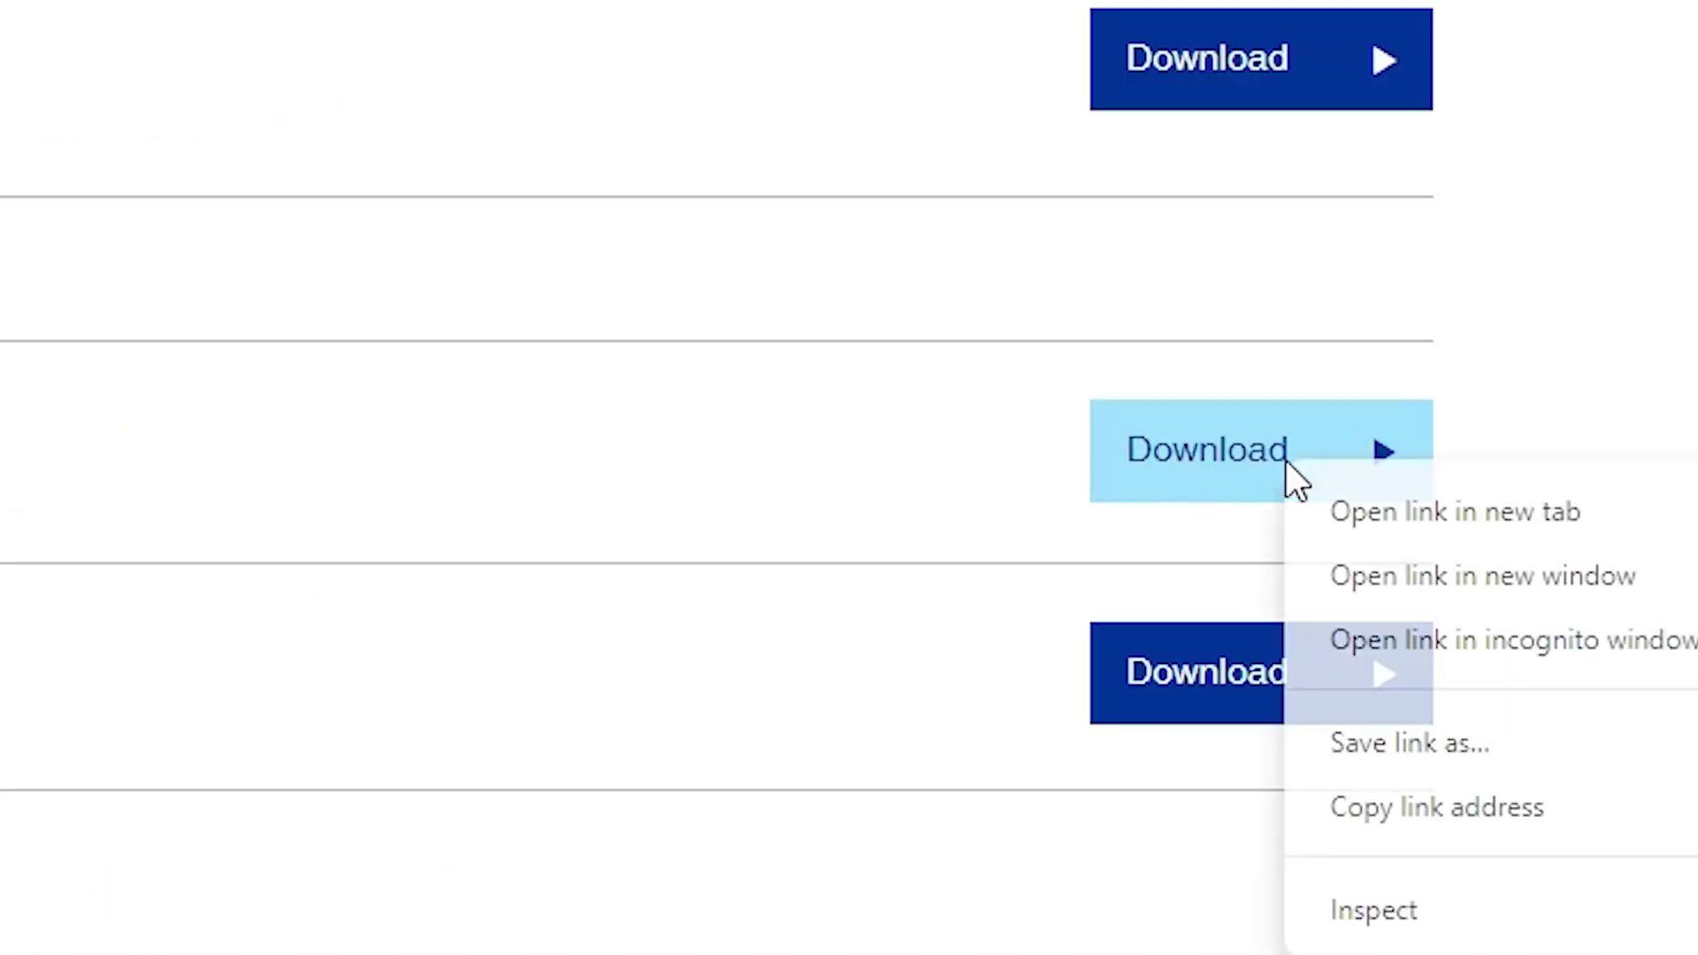
left_click(1512, 523)
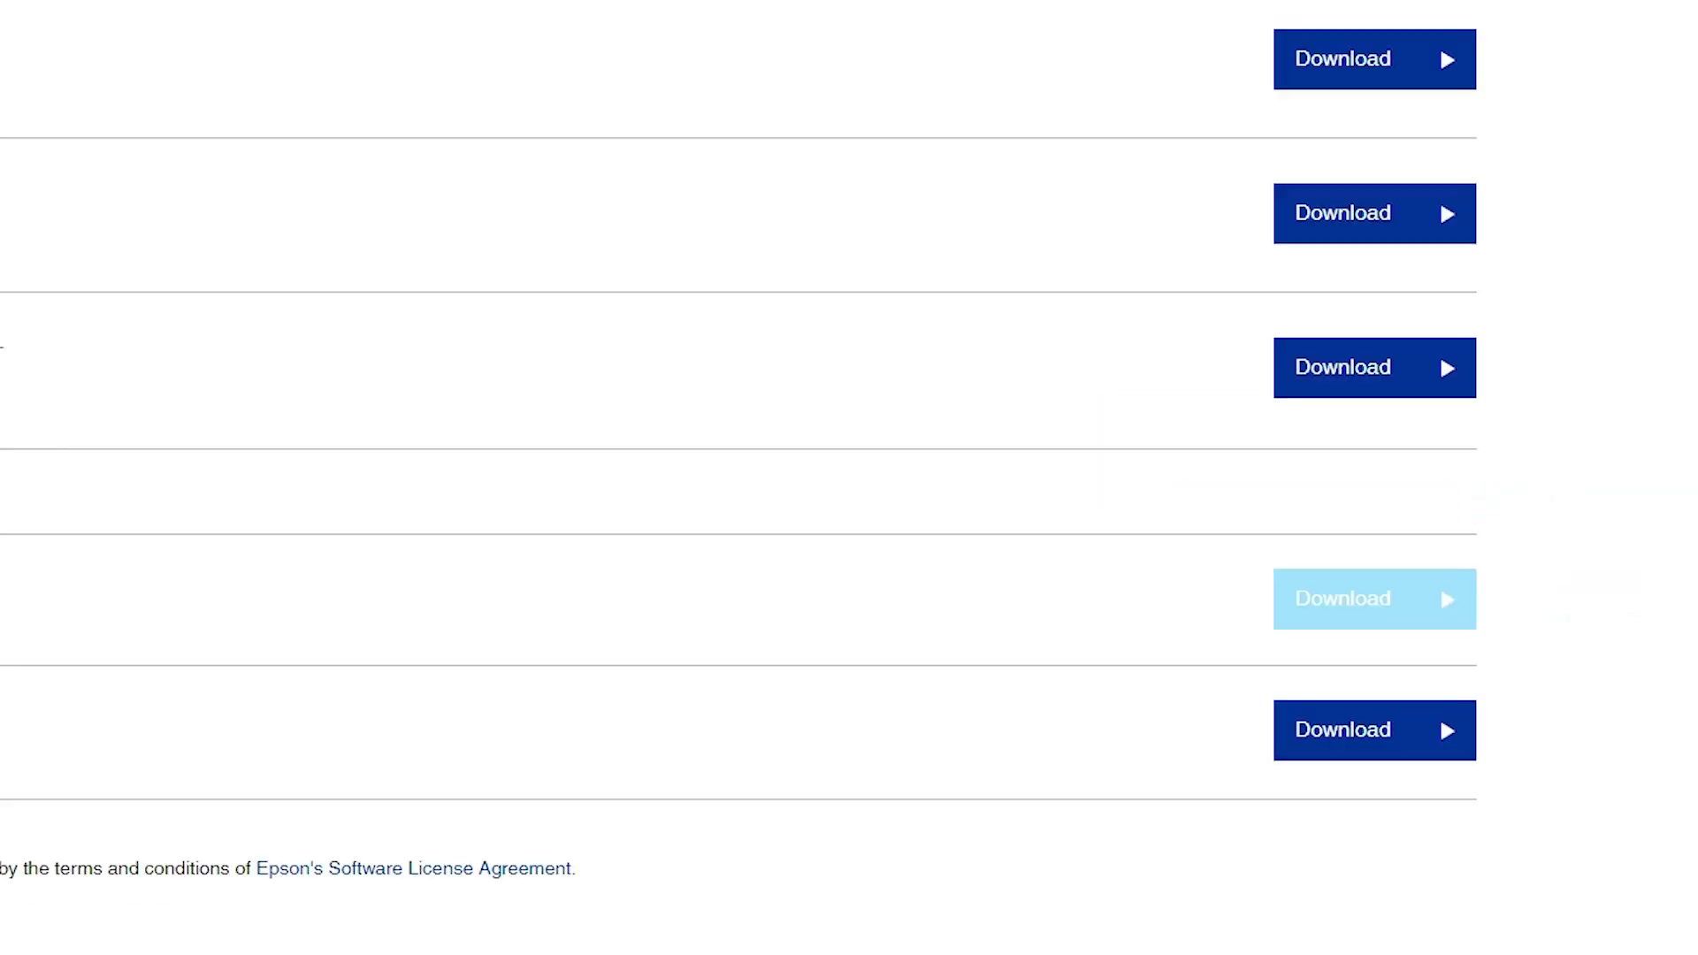
left_click(566, 16)
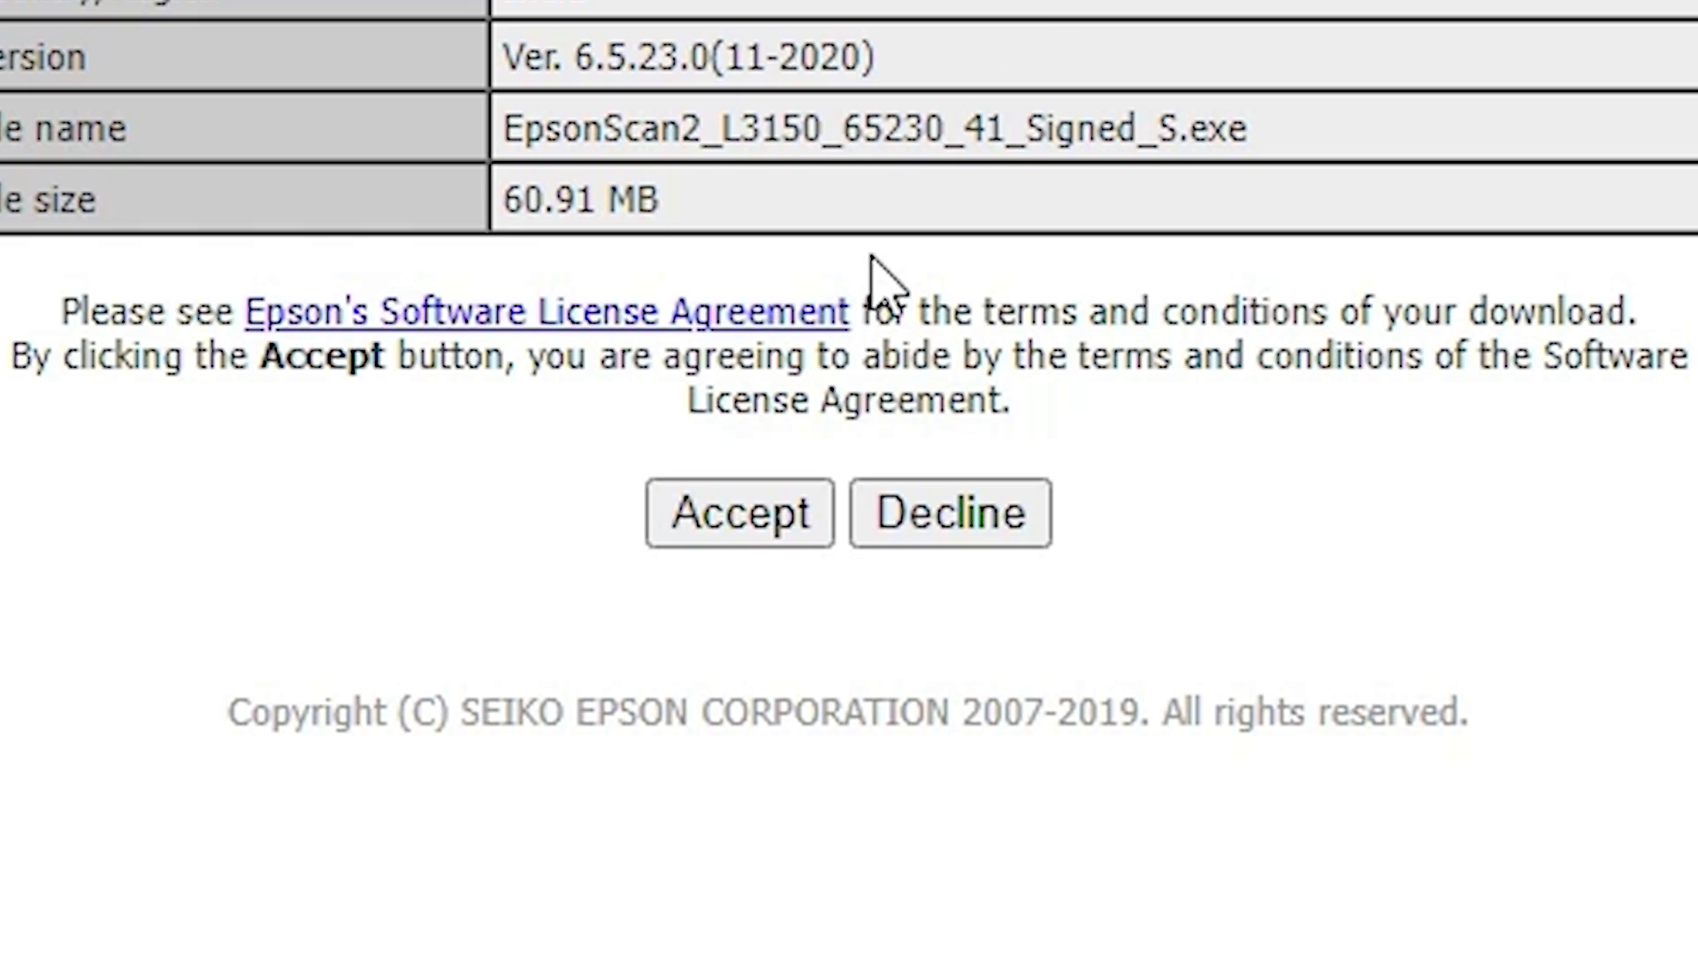
Step: Accept the licence, download the 60.9 MB EpsonScan2 installer, and show it in its folder
left_click(813, 488)
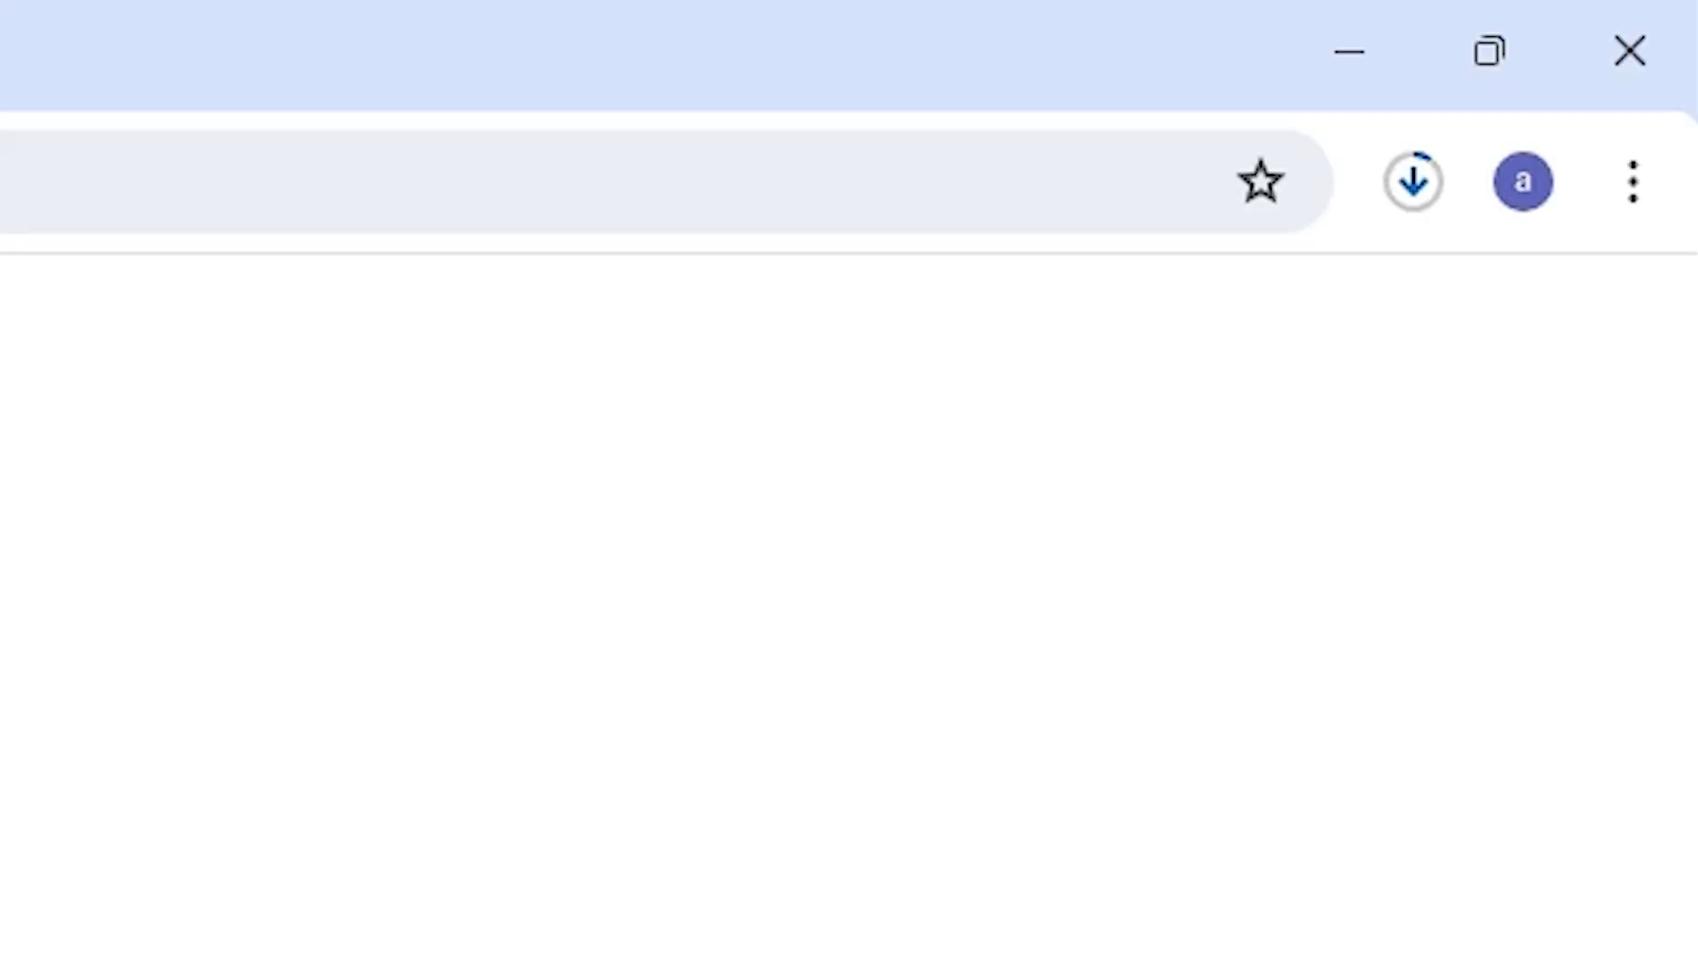
left_click(1397, 193)
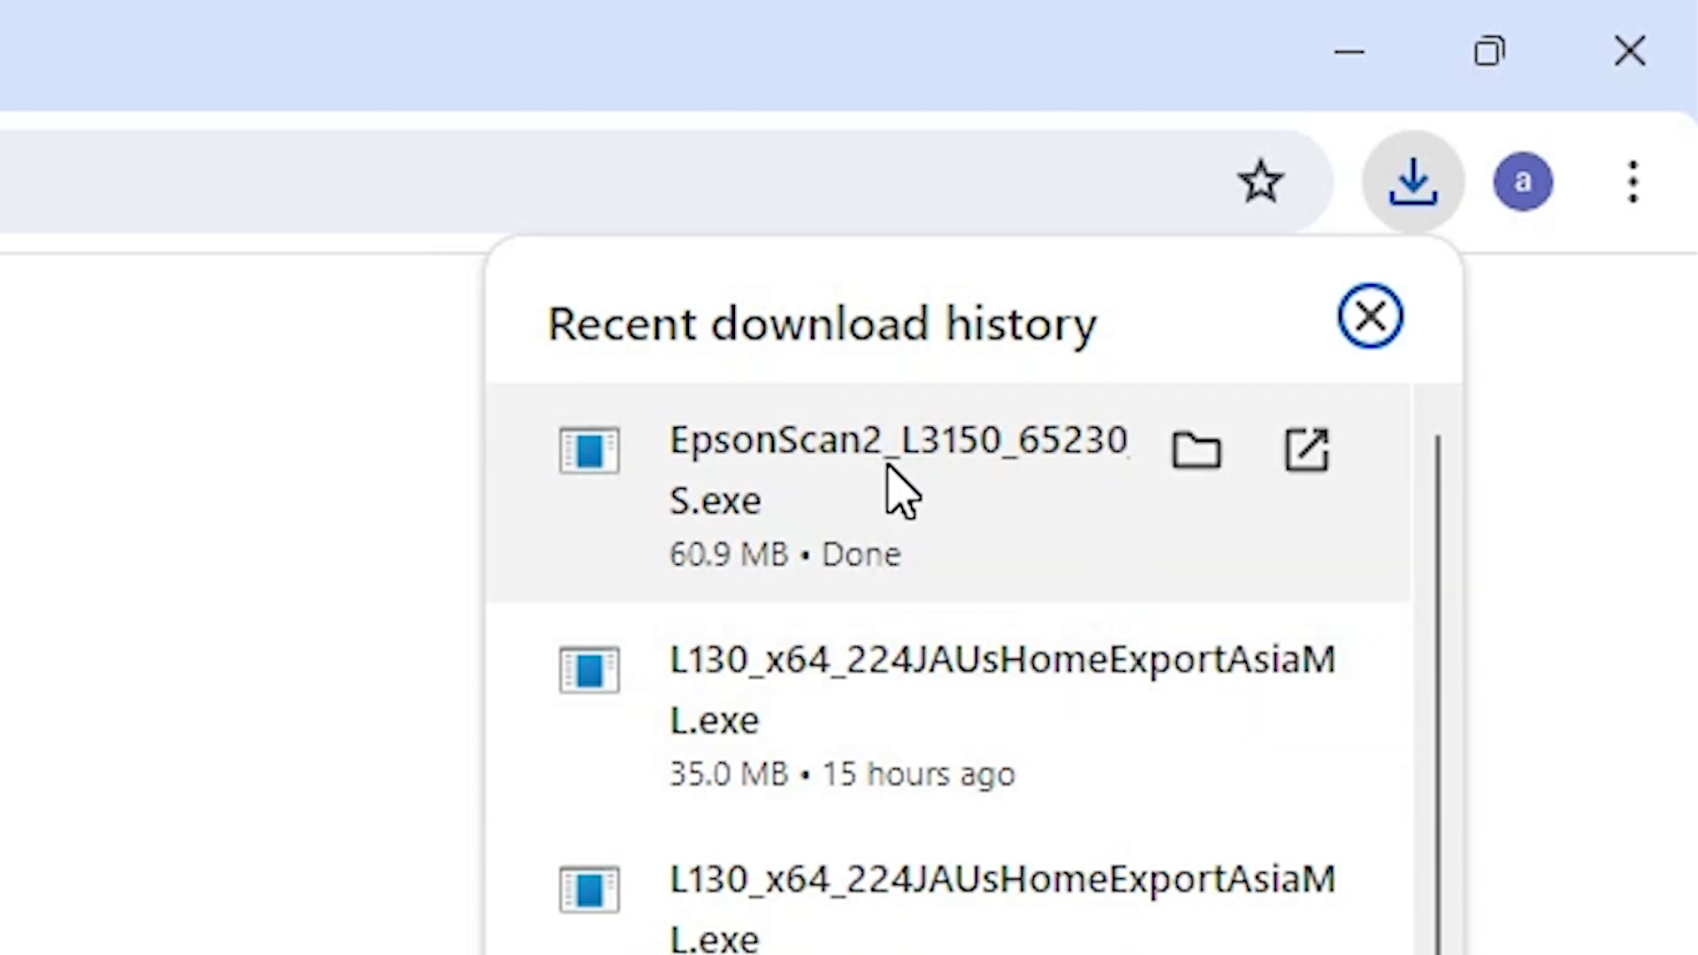
left_click(1193, 467)
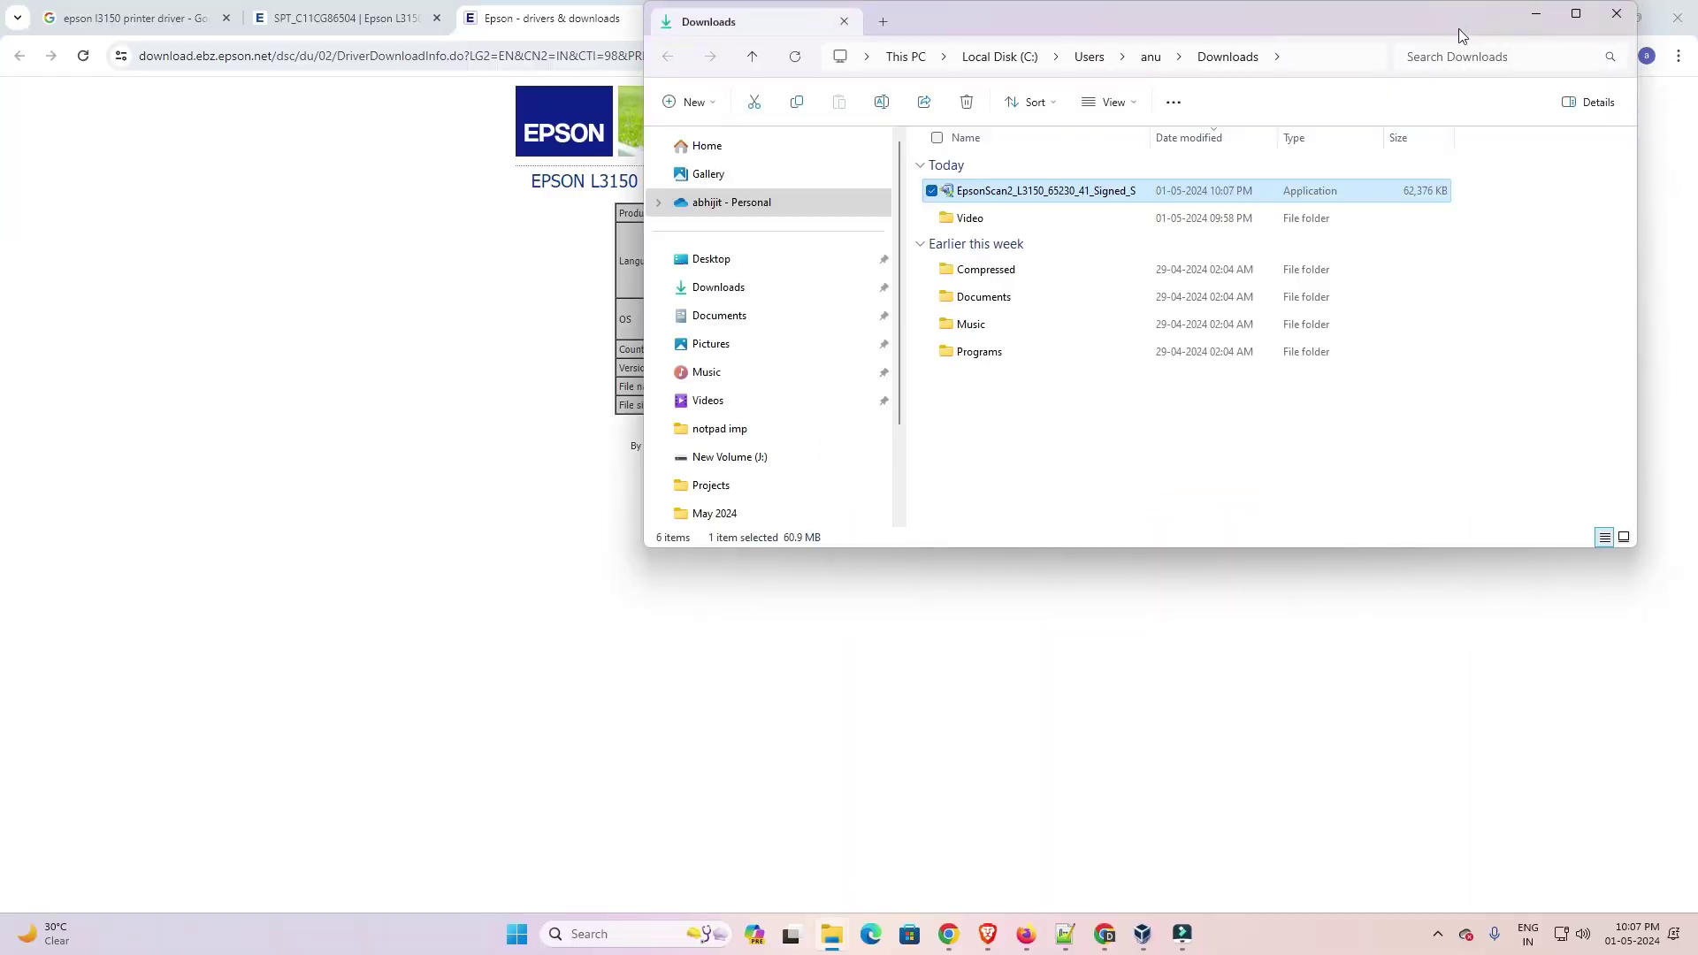
Step: Move EpsonScan2_L3150_65230_41_Signed_S from the Downloads folder onto the desktop and close the window
left_click_drag(1460, 35, 1346, 162)
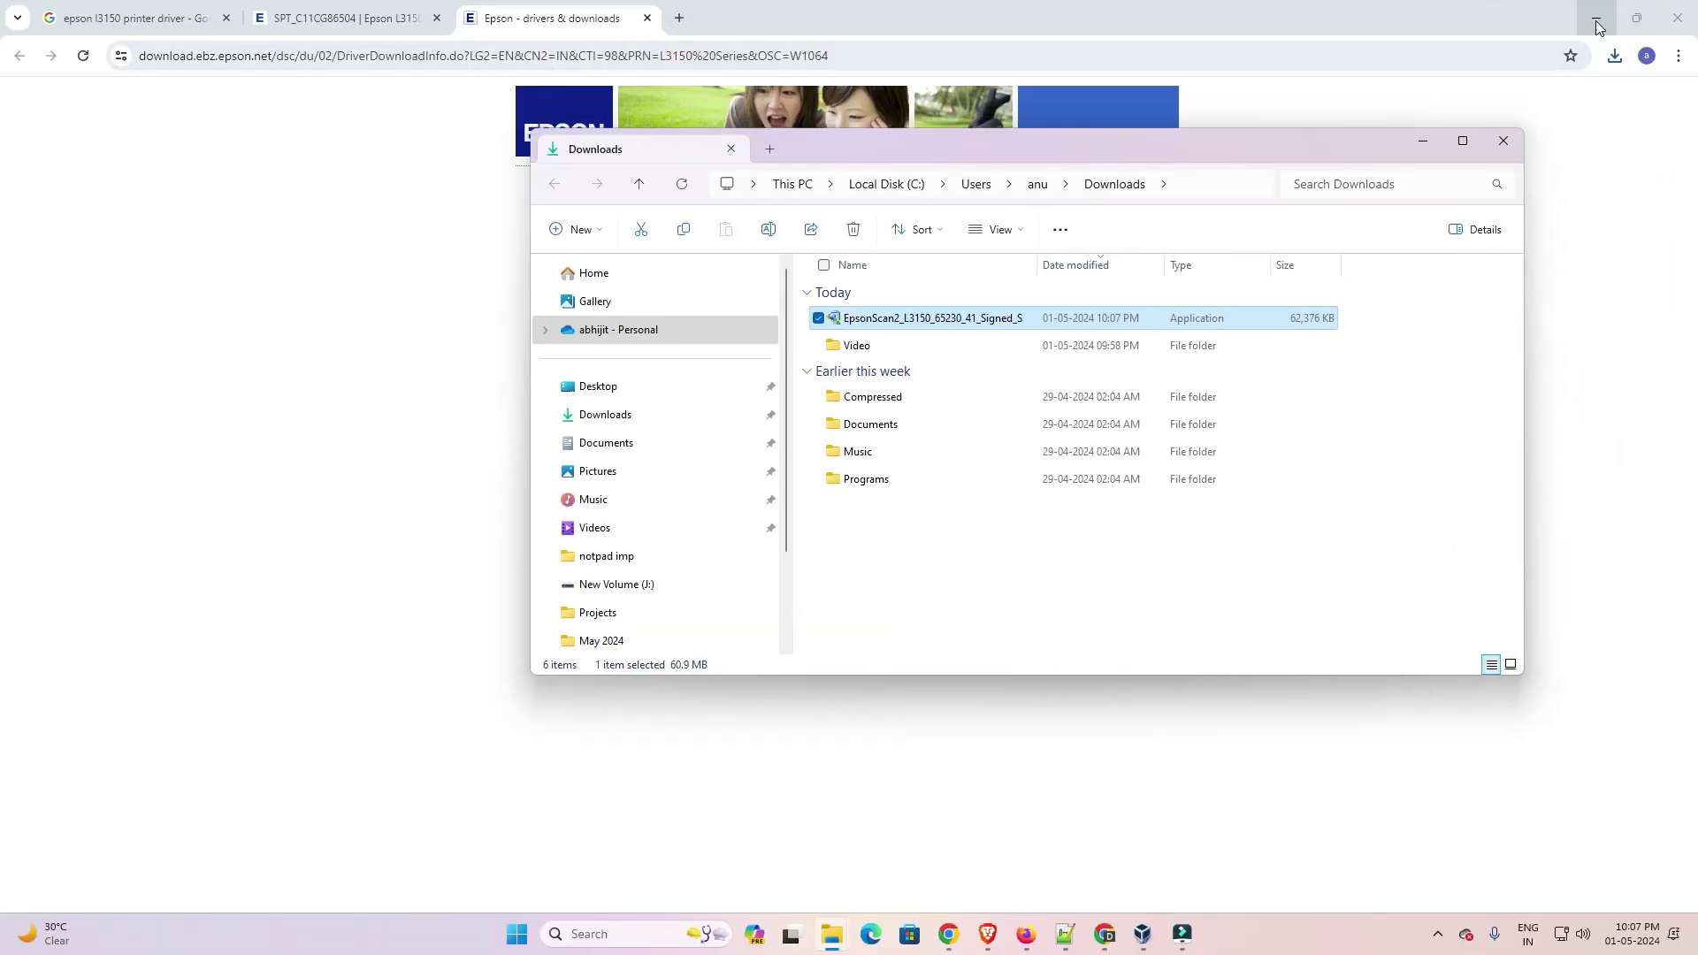
left_click(1599, 26)
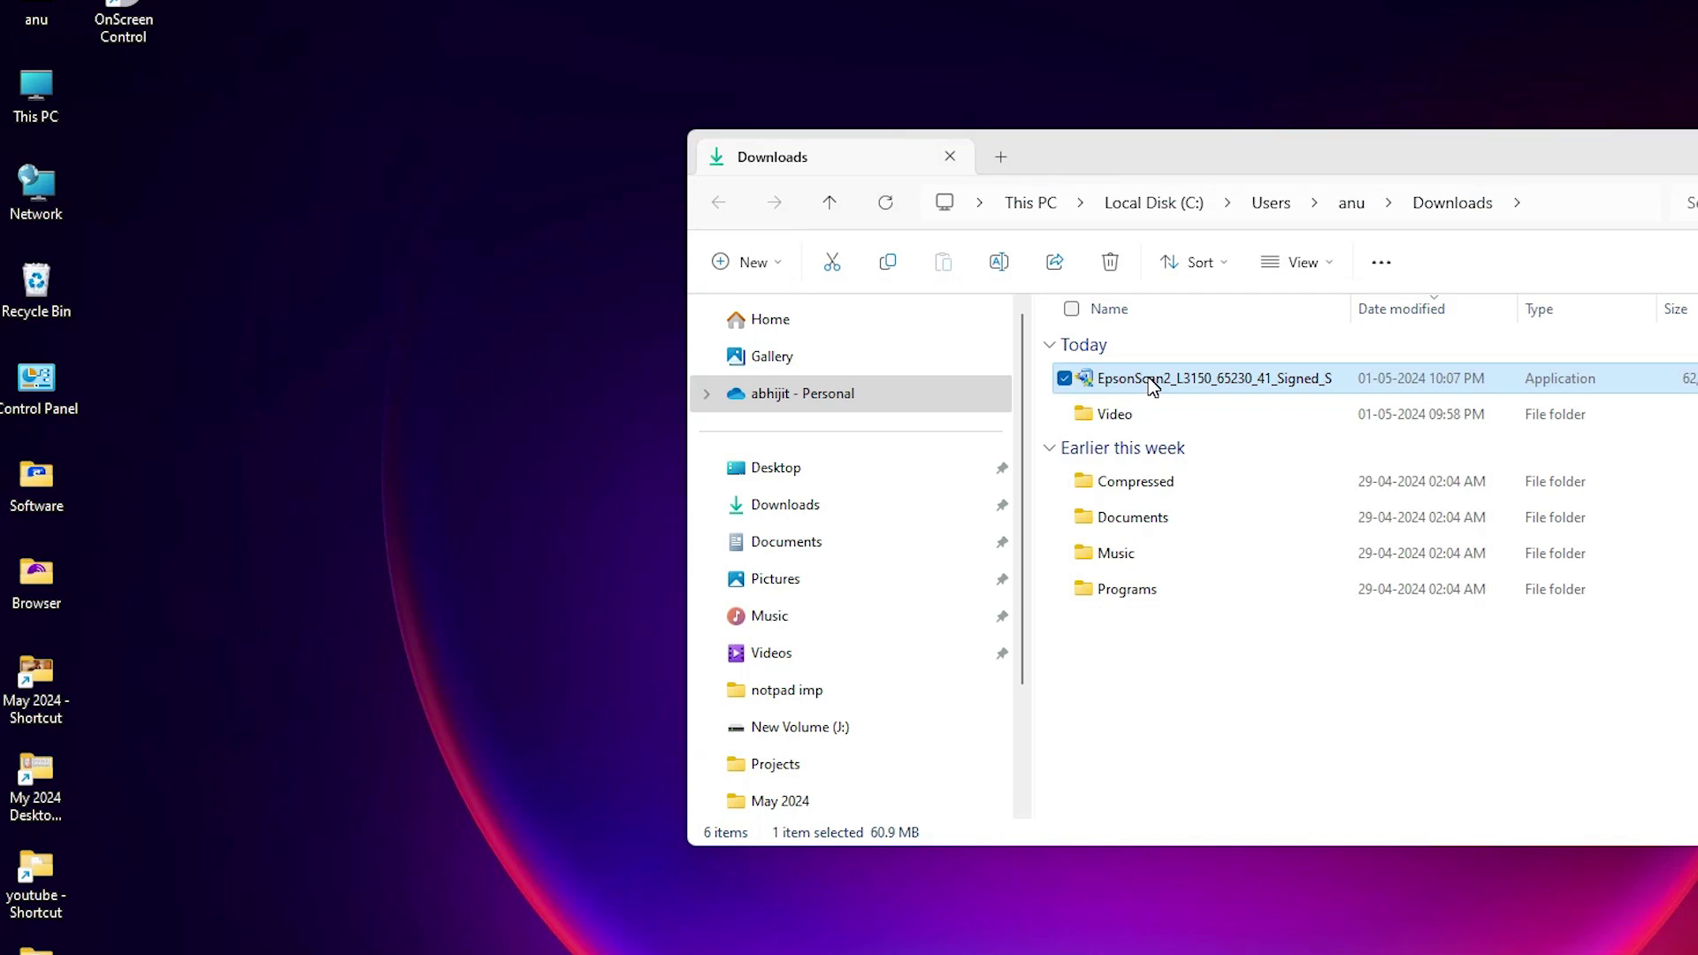
left_click_drag(1154, 387, 440, 406)
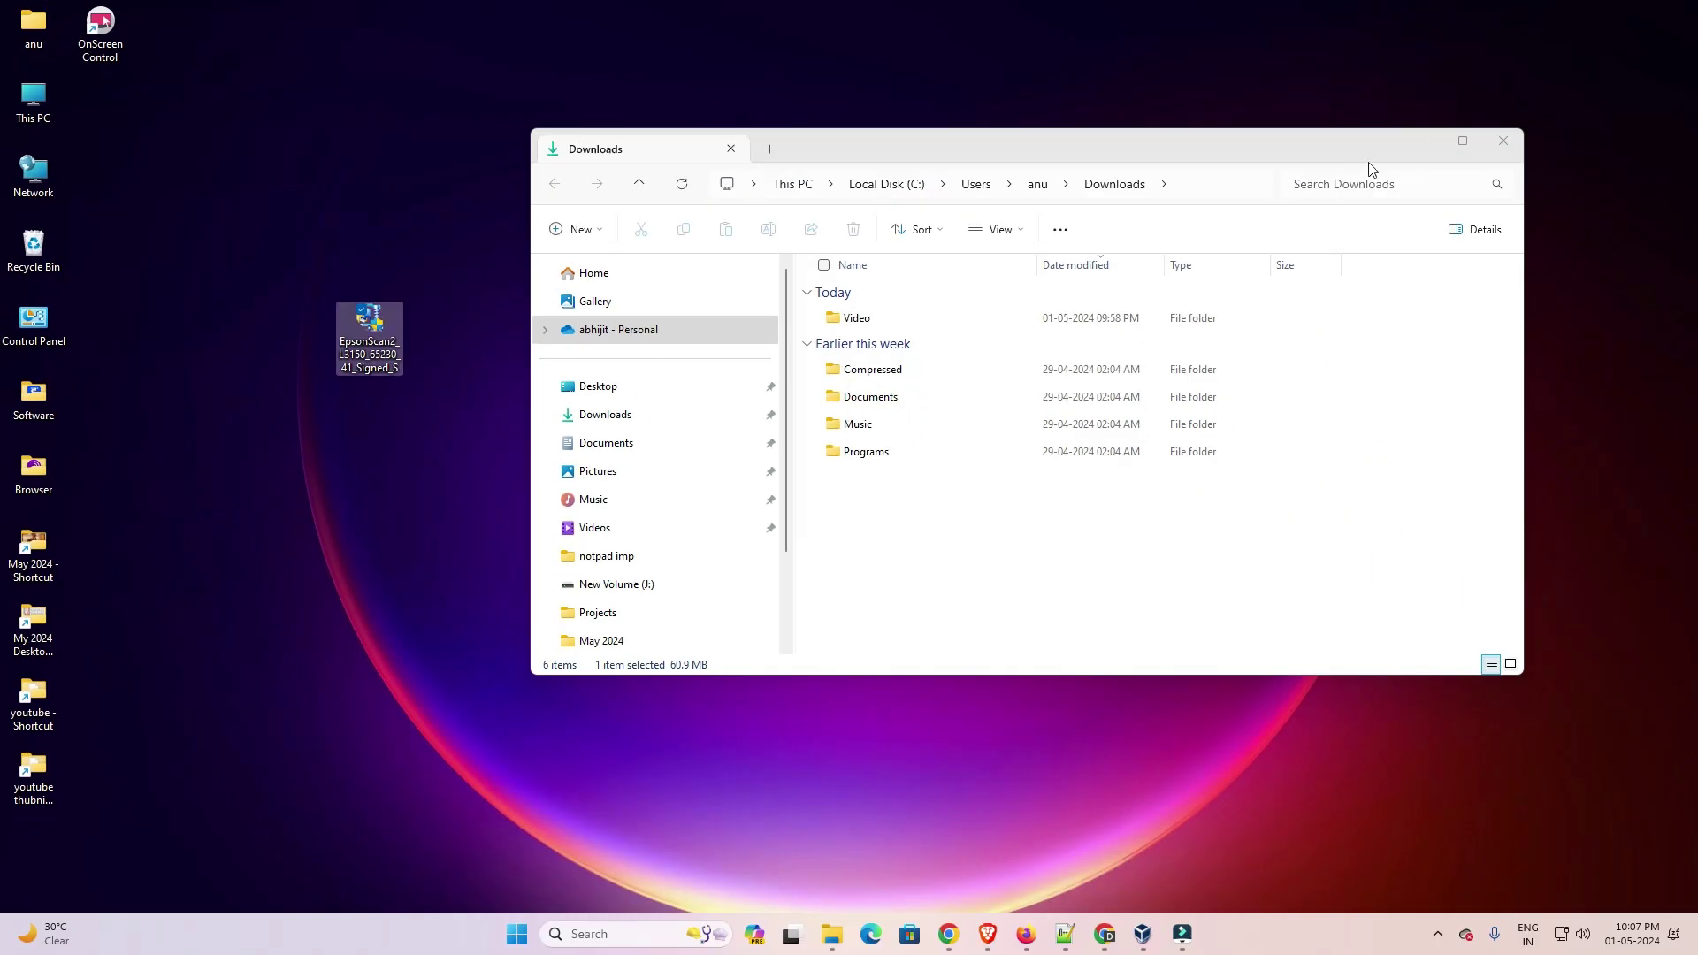
left_click(1502, 141)
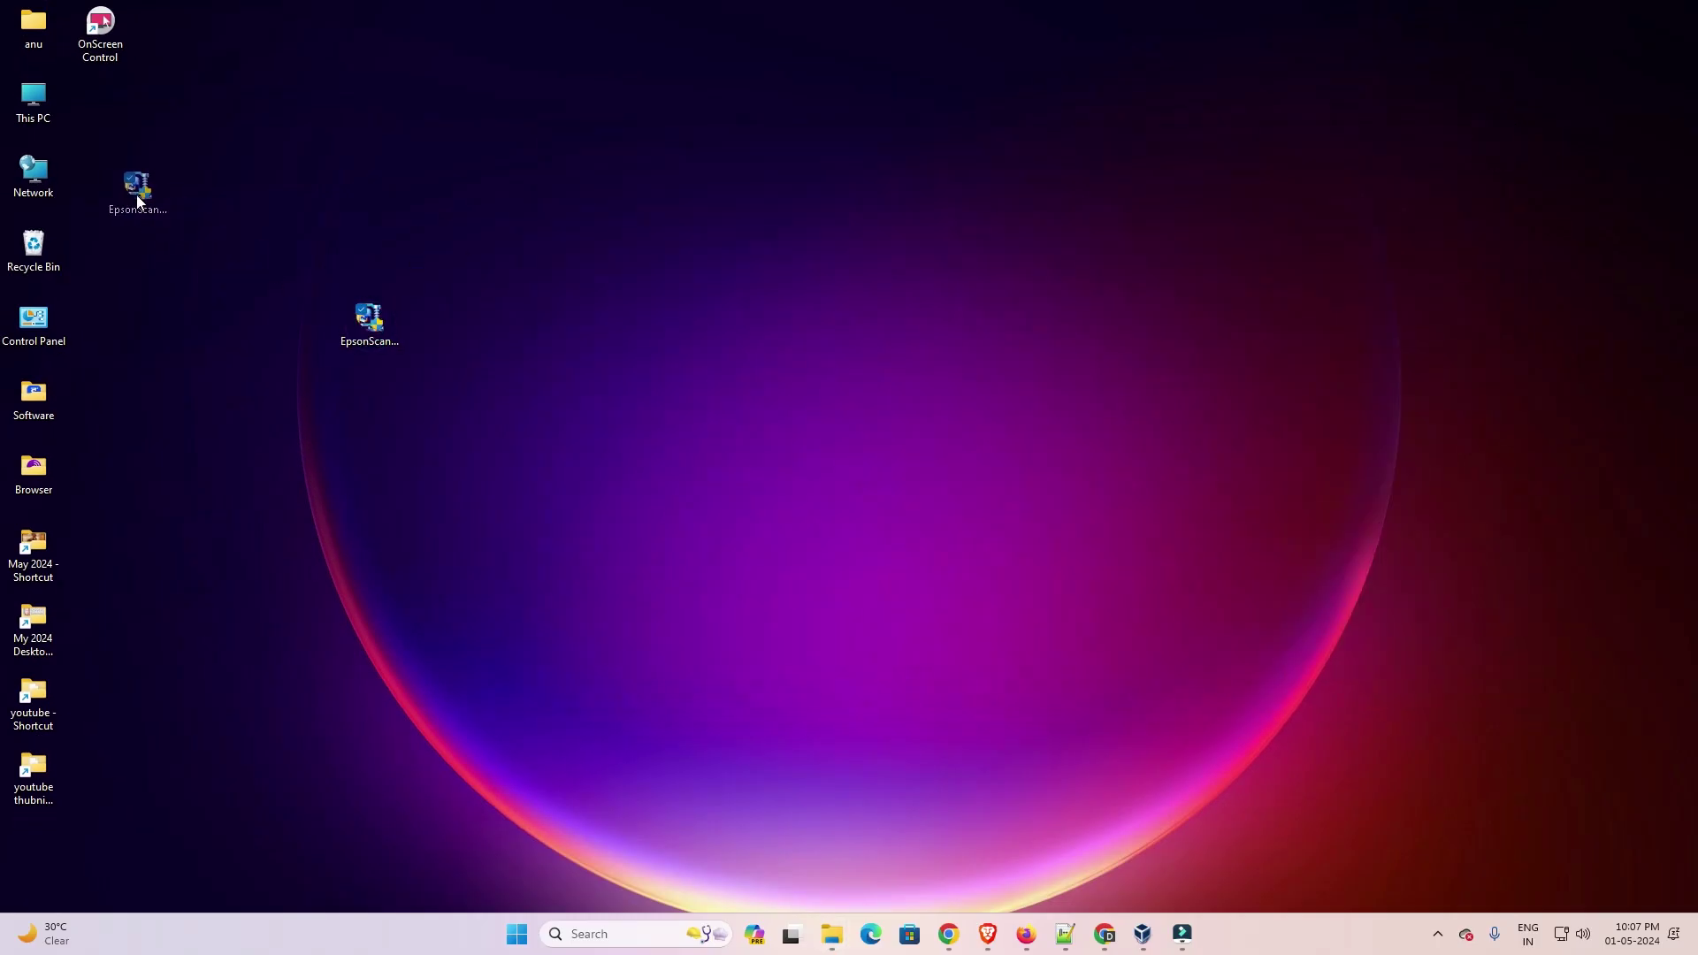
left_click(107, 195)
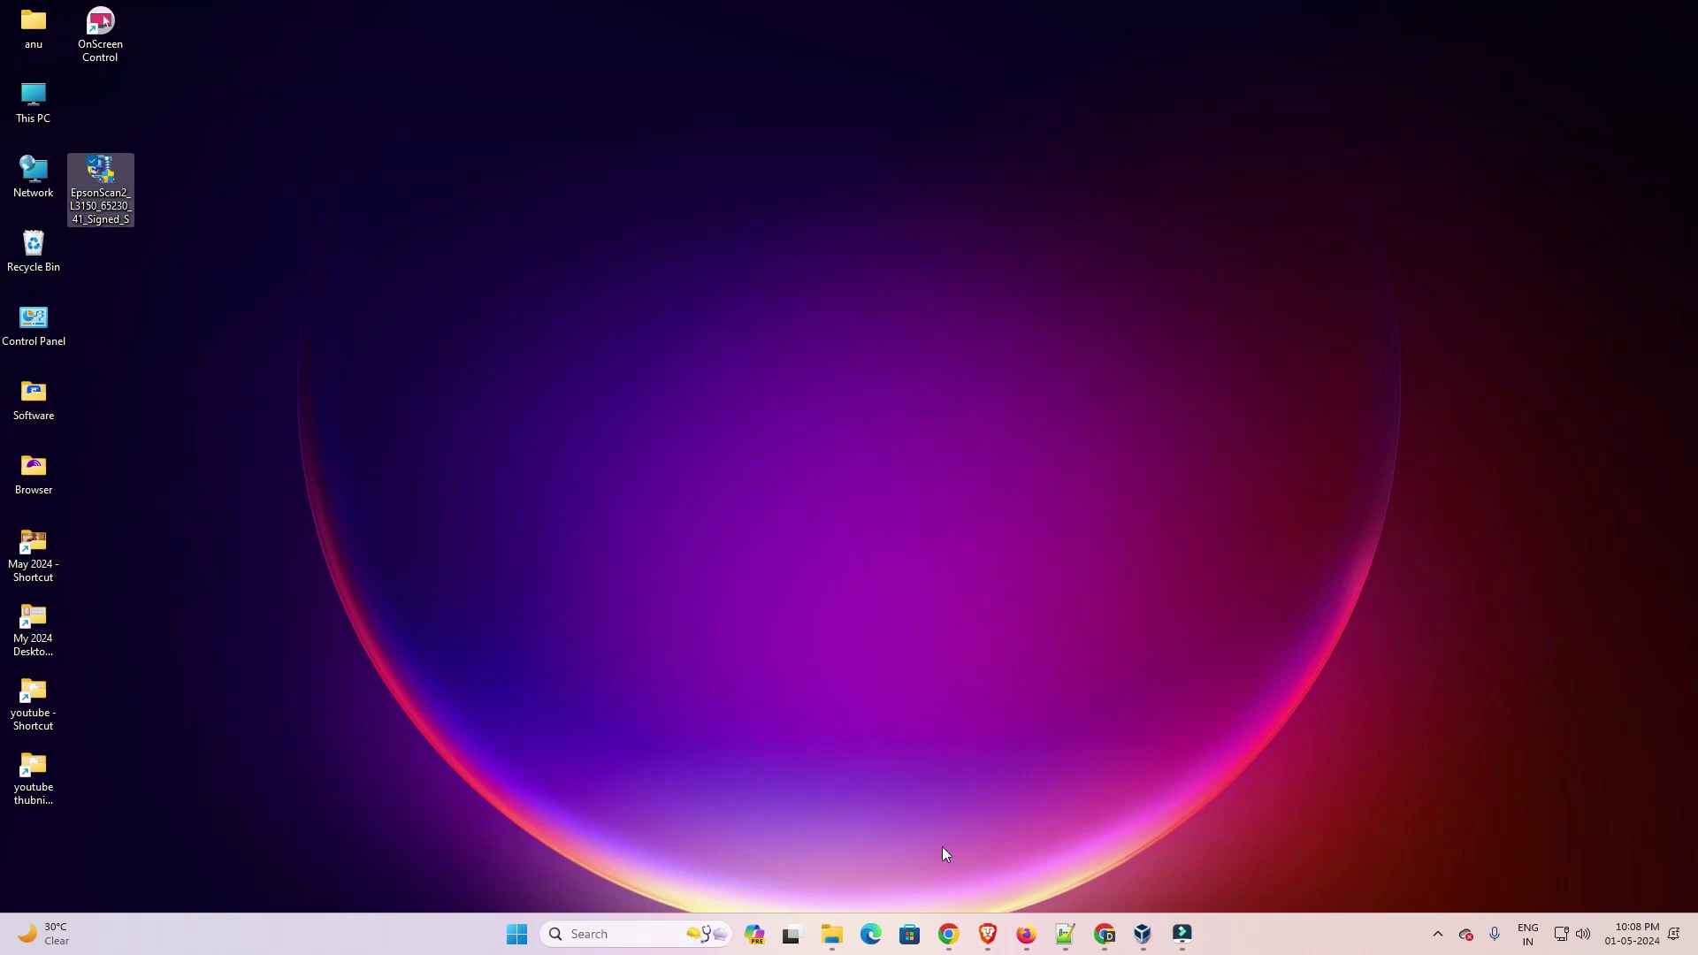
Step: Download the 31.87 MB L3150 Win 64bit Printer driver after accepting its licence, and check the download history
mouse_move(949, 933)
left_click(1057, 851)
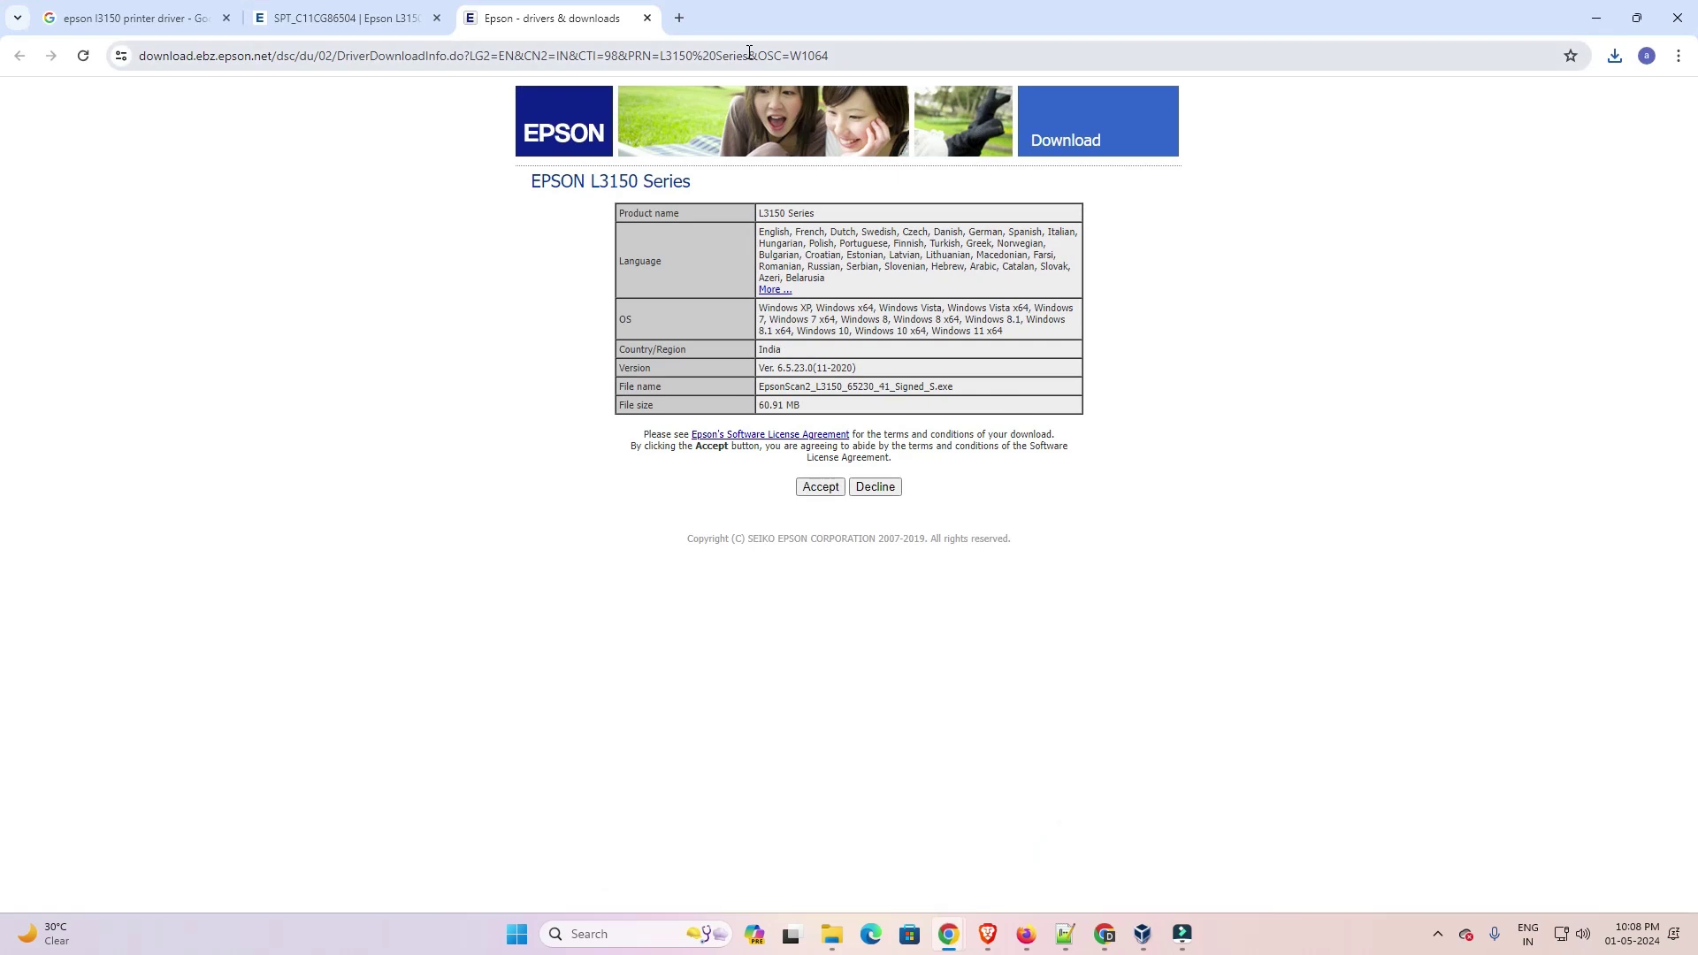
left_click(647, 19)
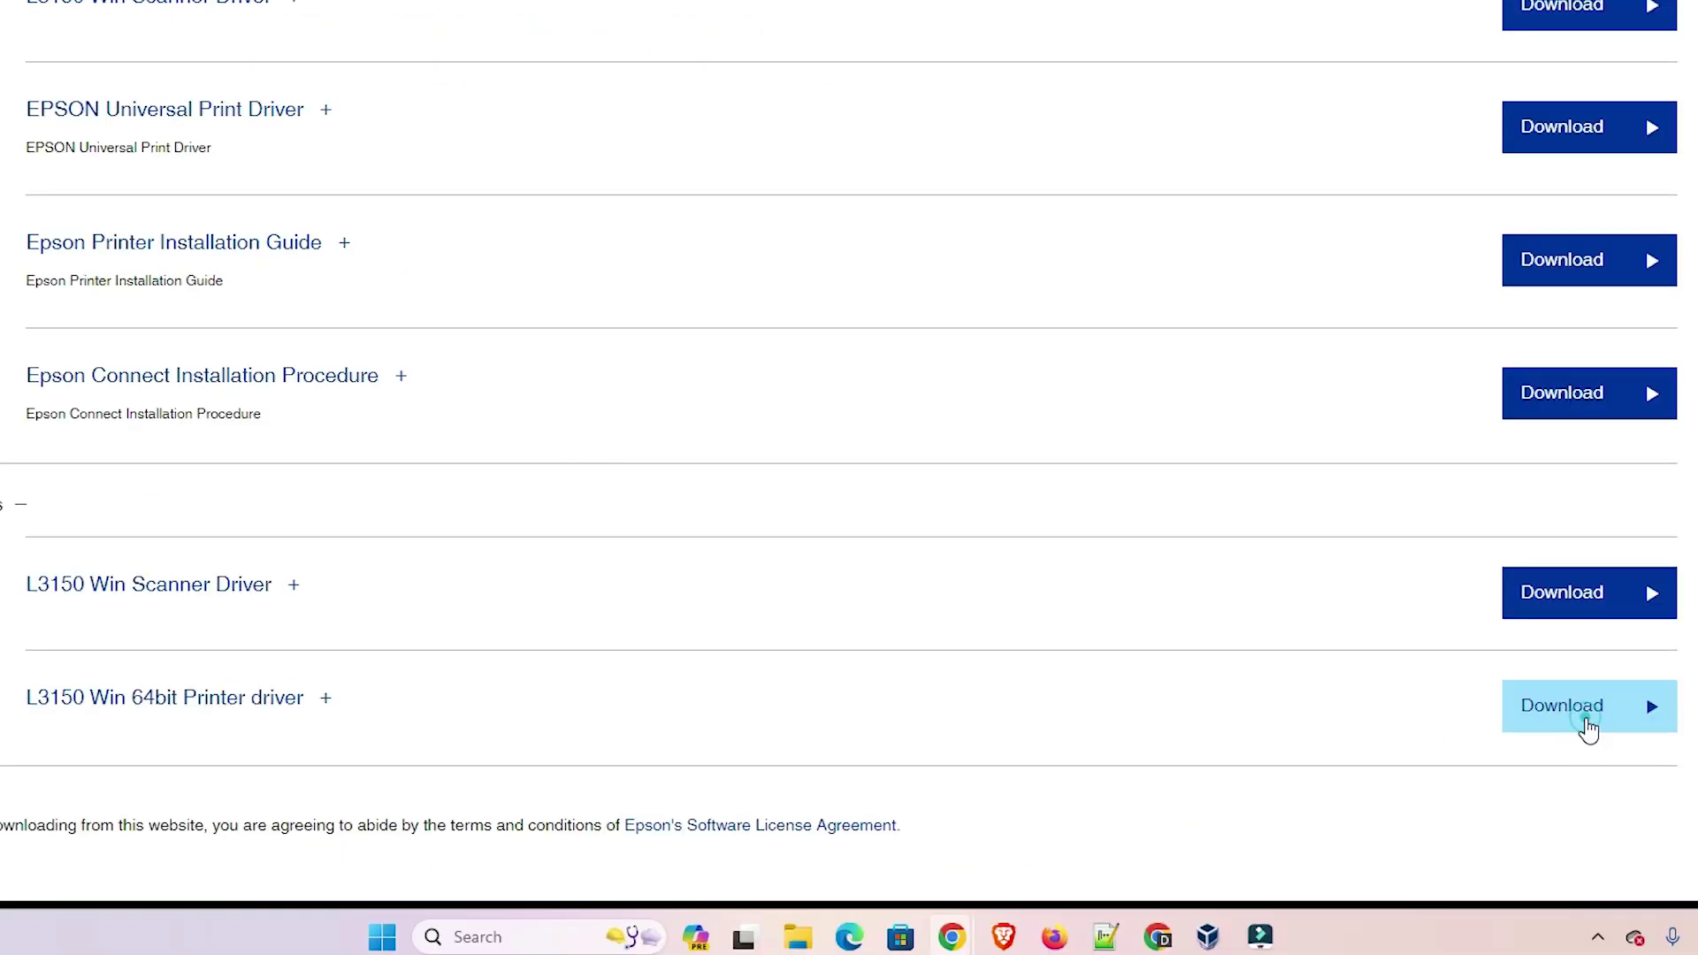
left_click(1587, 727)
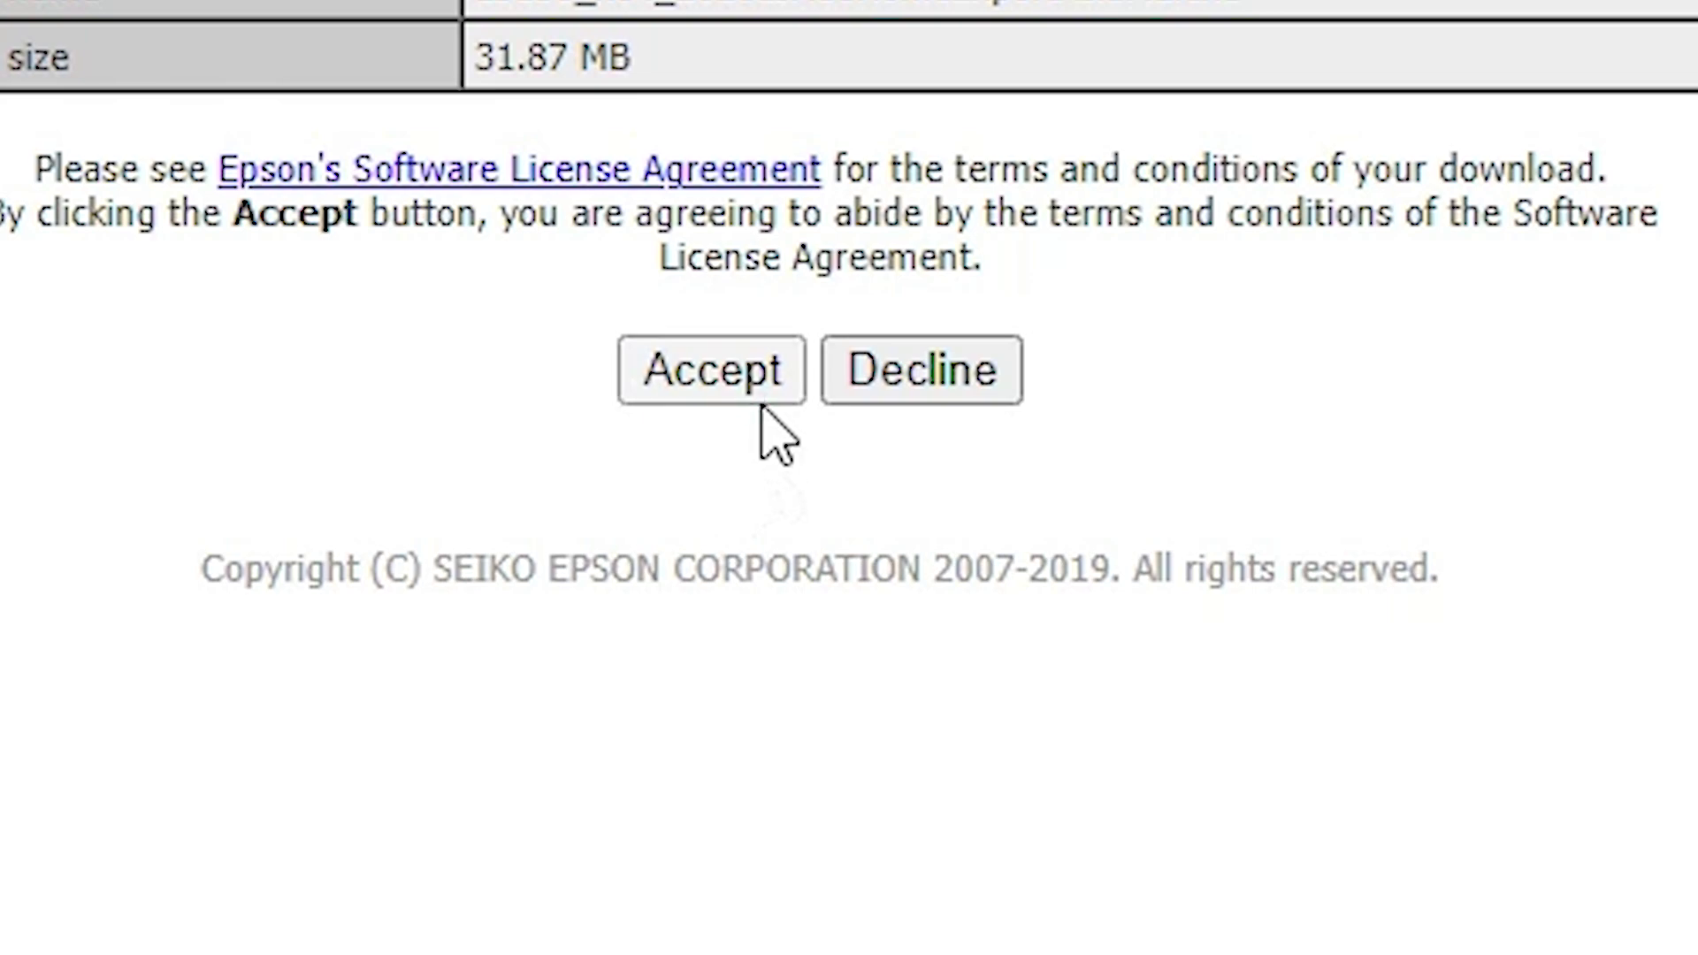
left_click(762, 404)
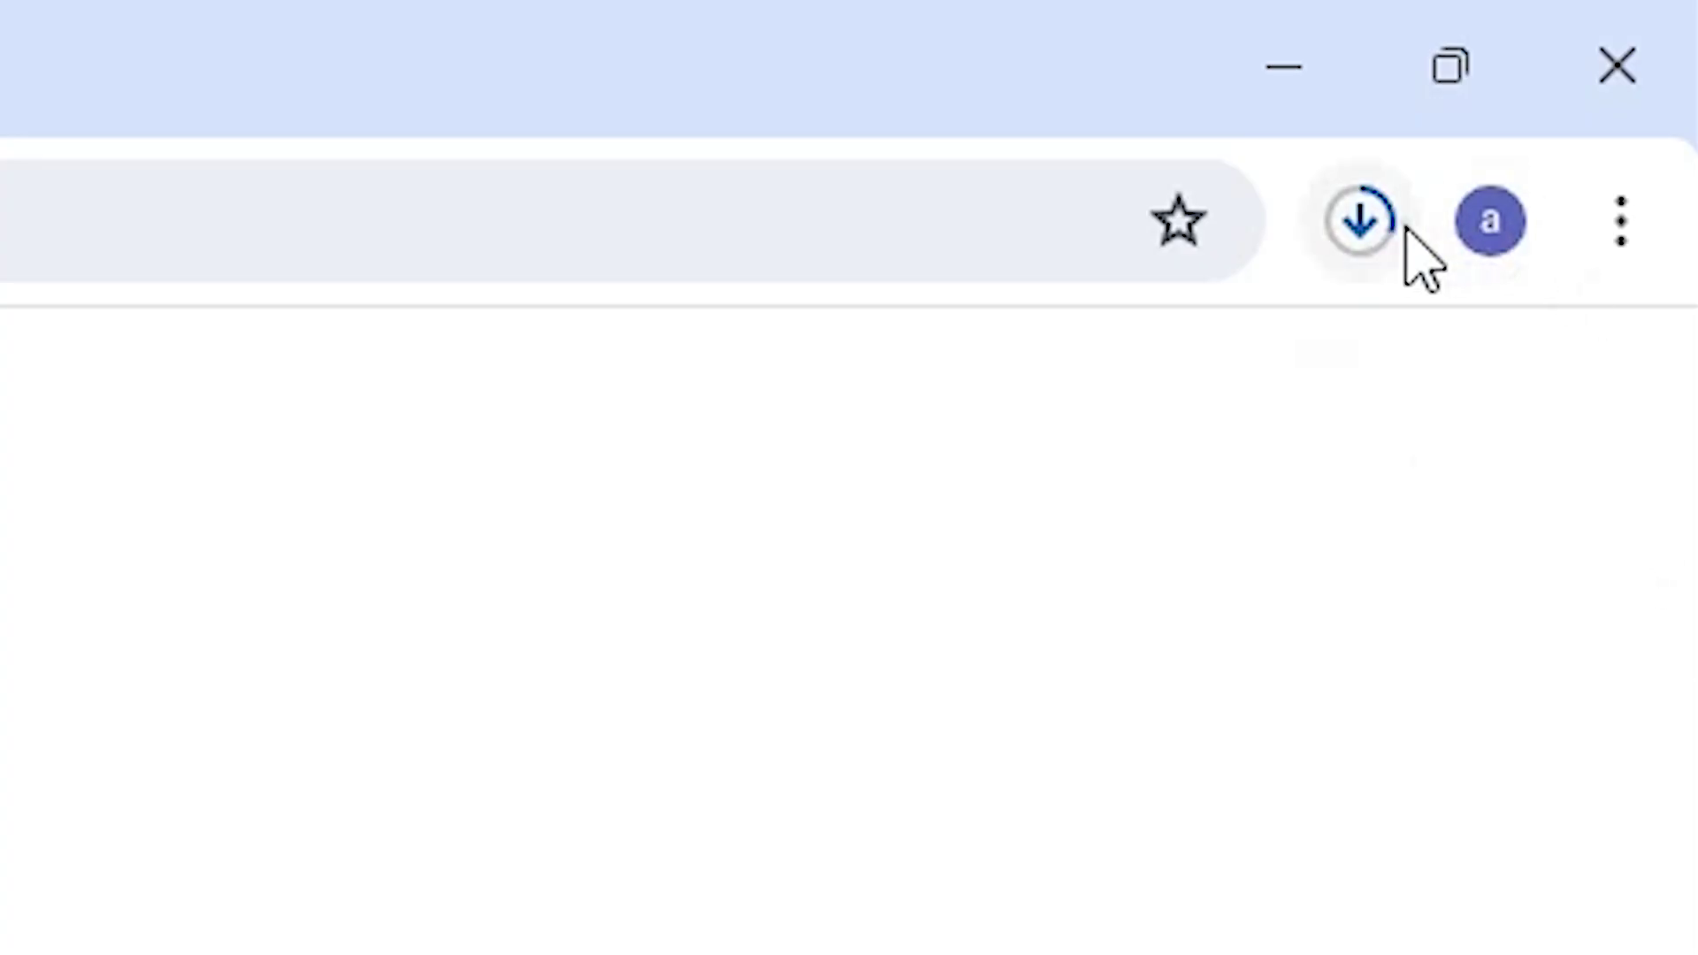
left_click(1406, 228)
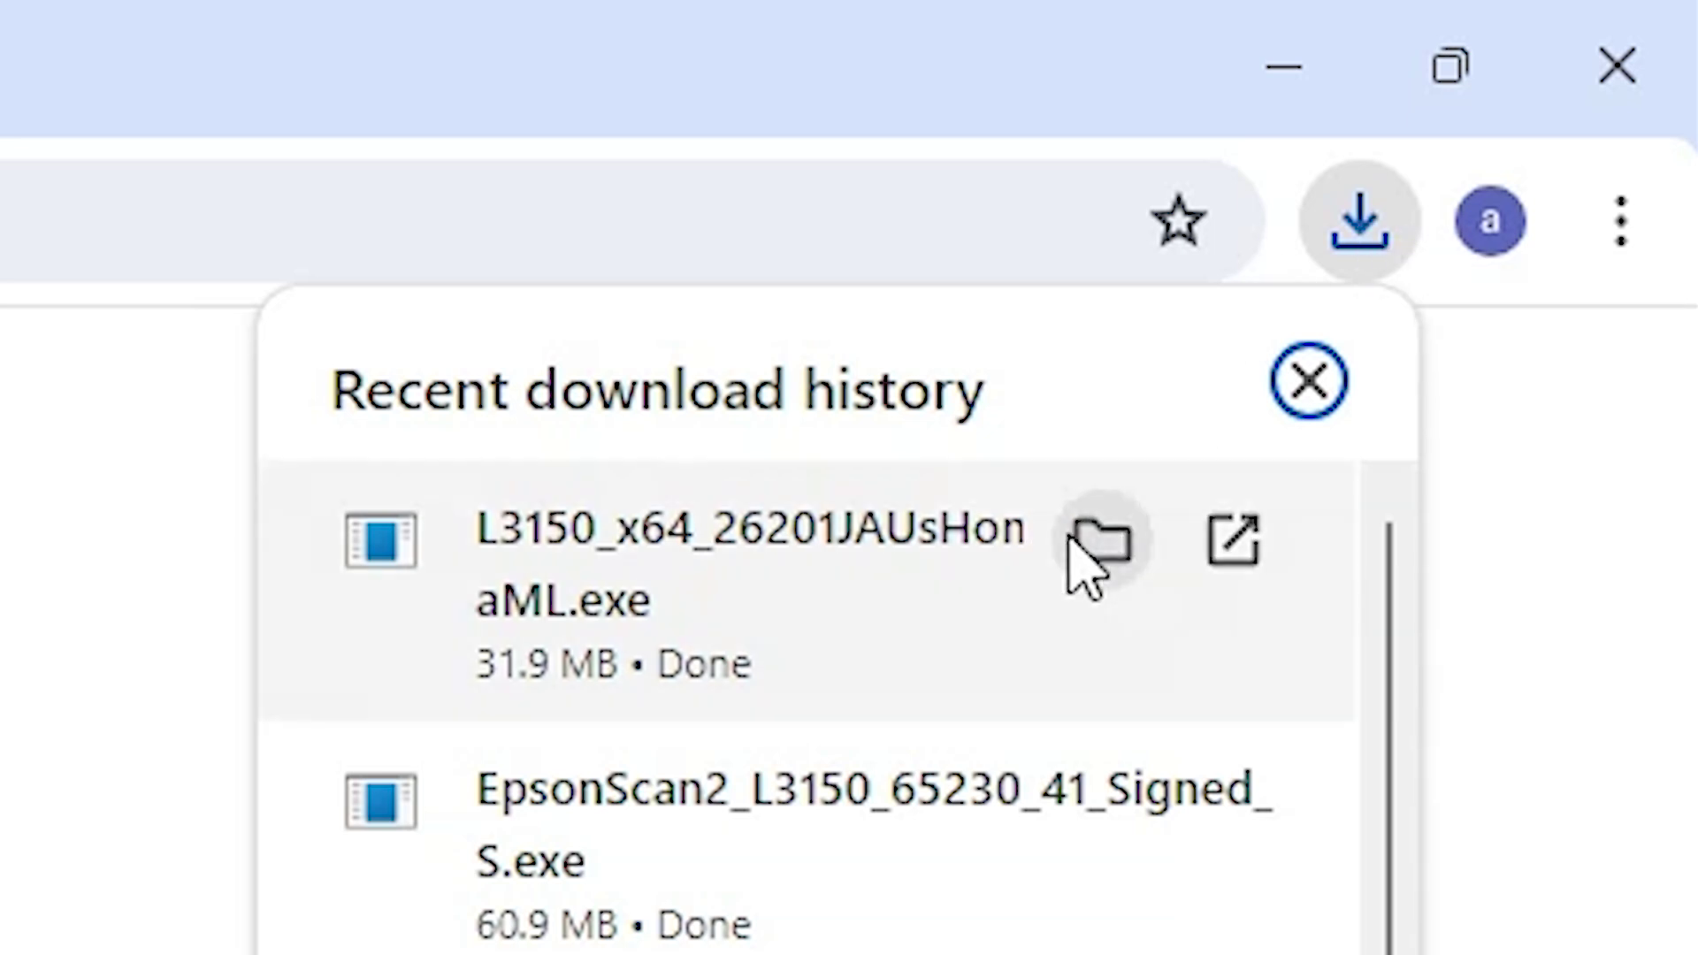
Step: Move the L3150_x64_26201JAUsHomeExportAsiaML installer from Downloads to the desktop, placed below the EpsonScan icon
left_click(1076, 538)
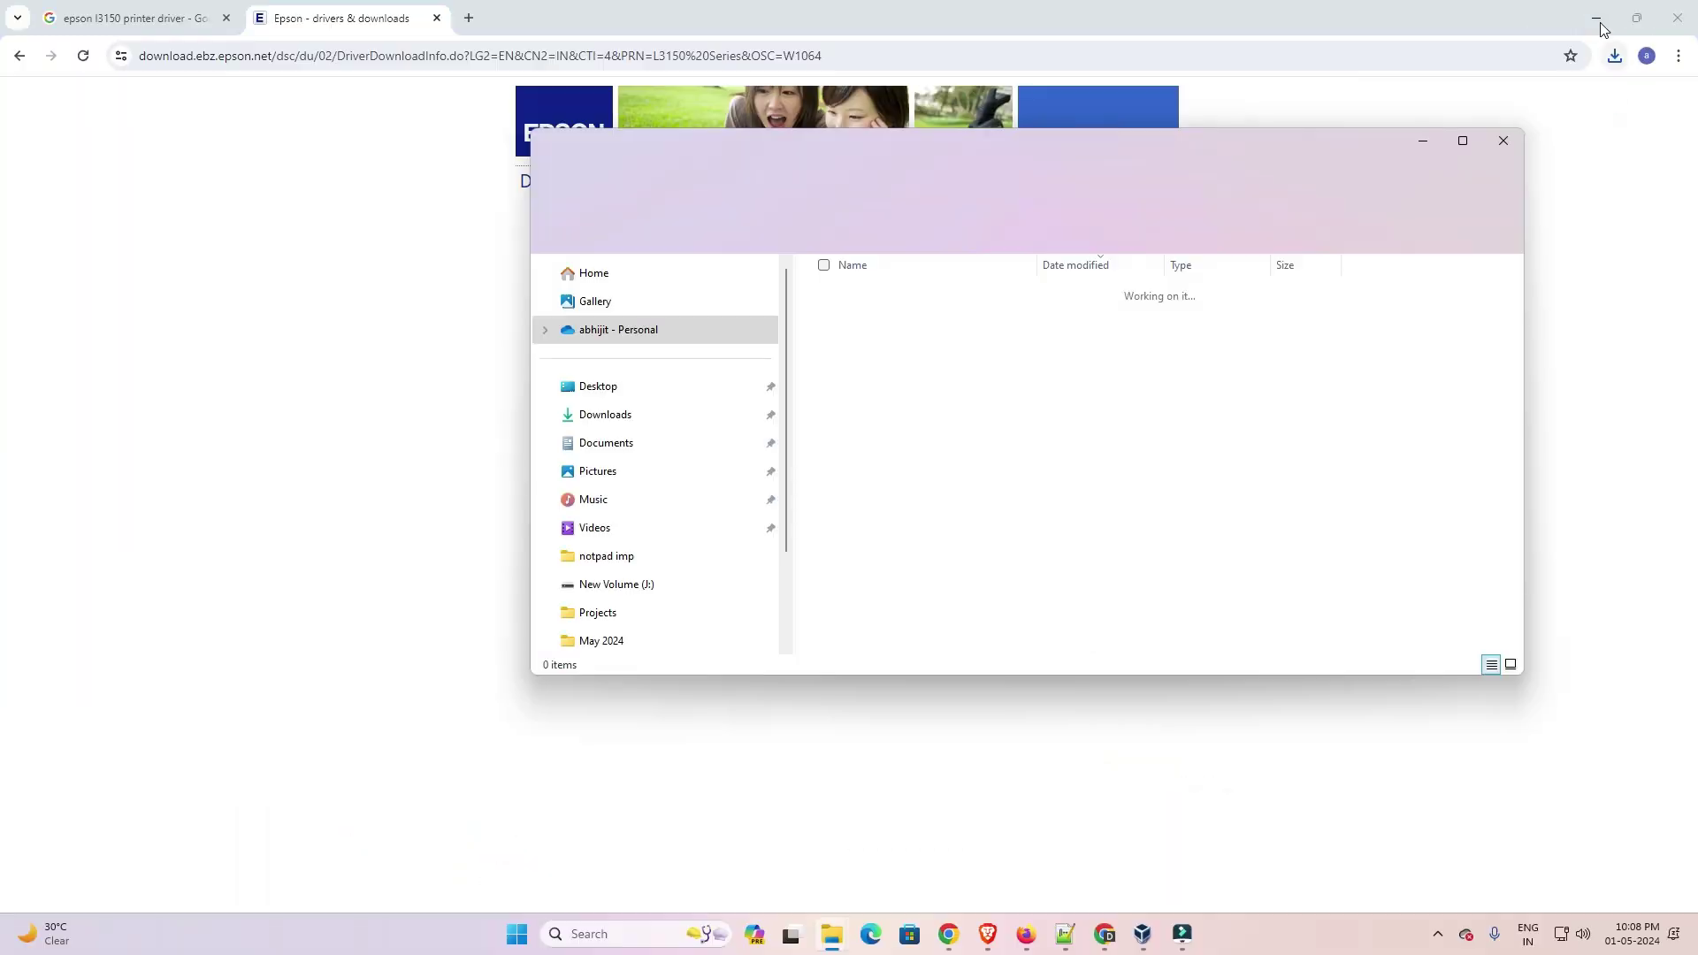
left_click(1605, 16)
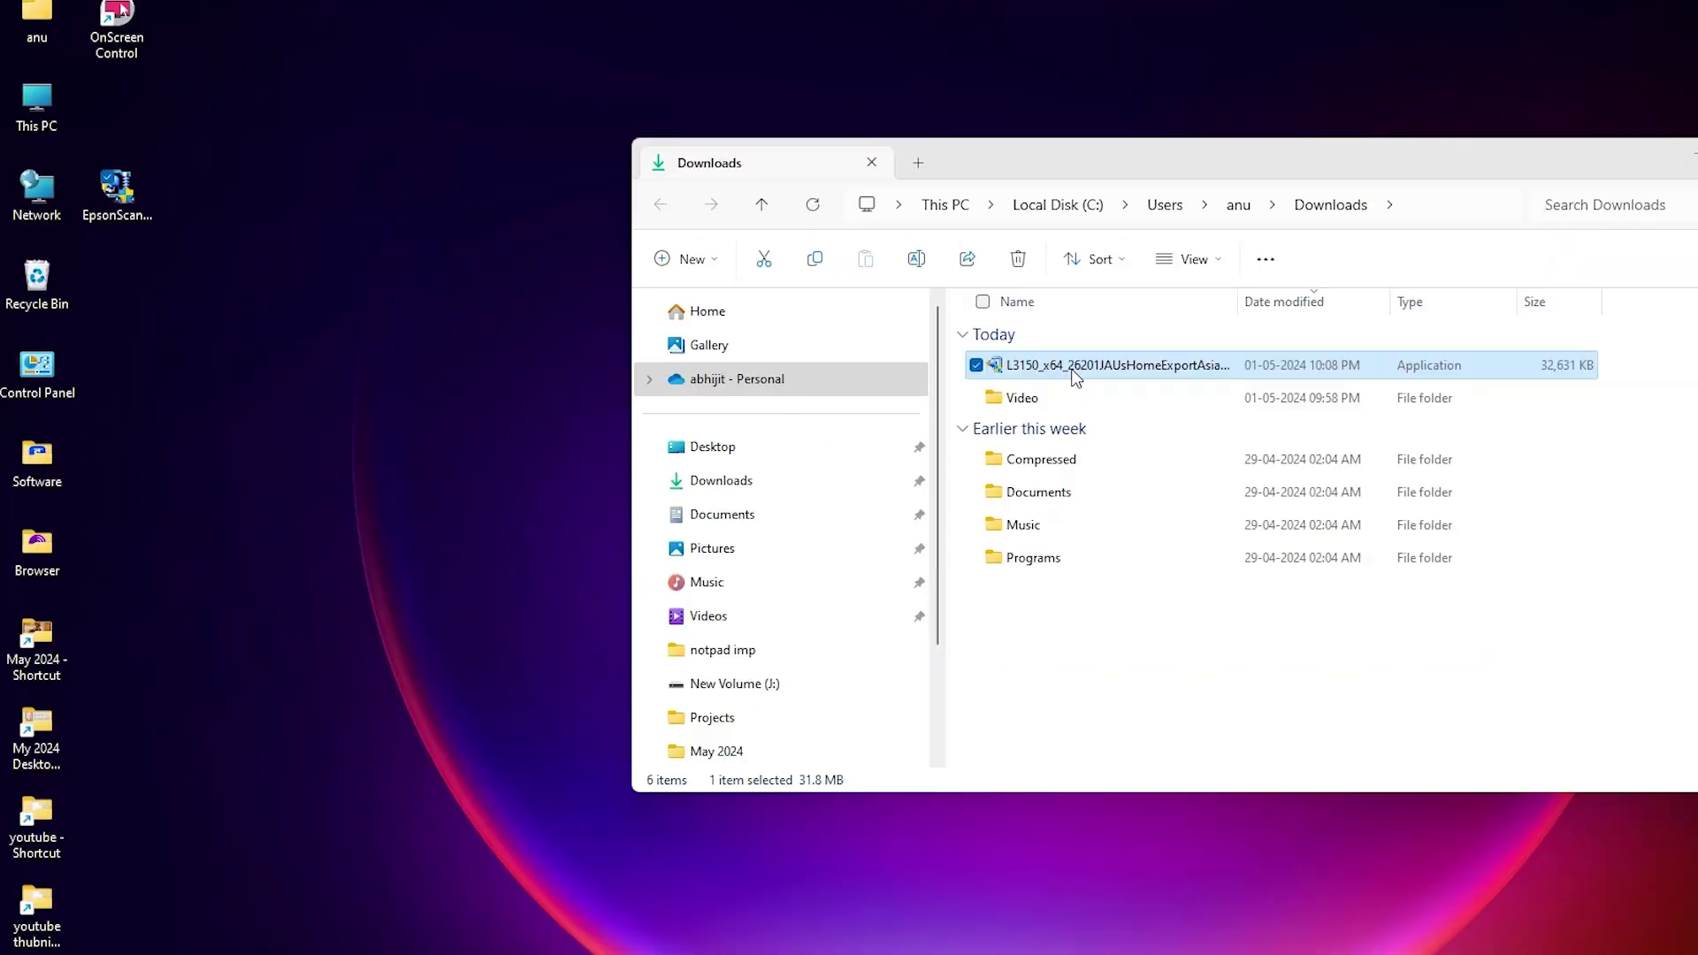
left_click_drag(893, 318, 333, 324)
left_click_drag(522, 469, 381, 451)
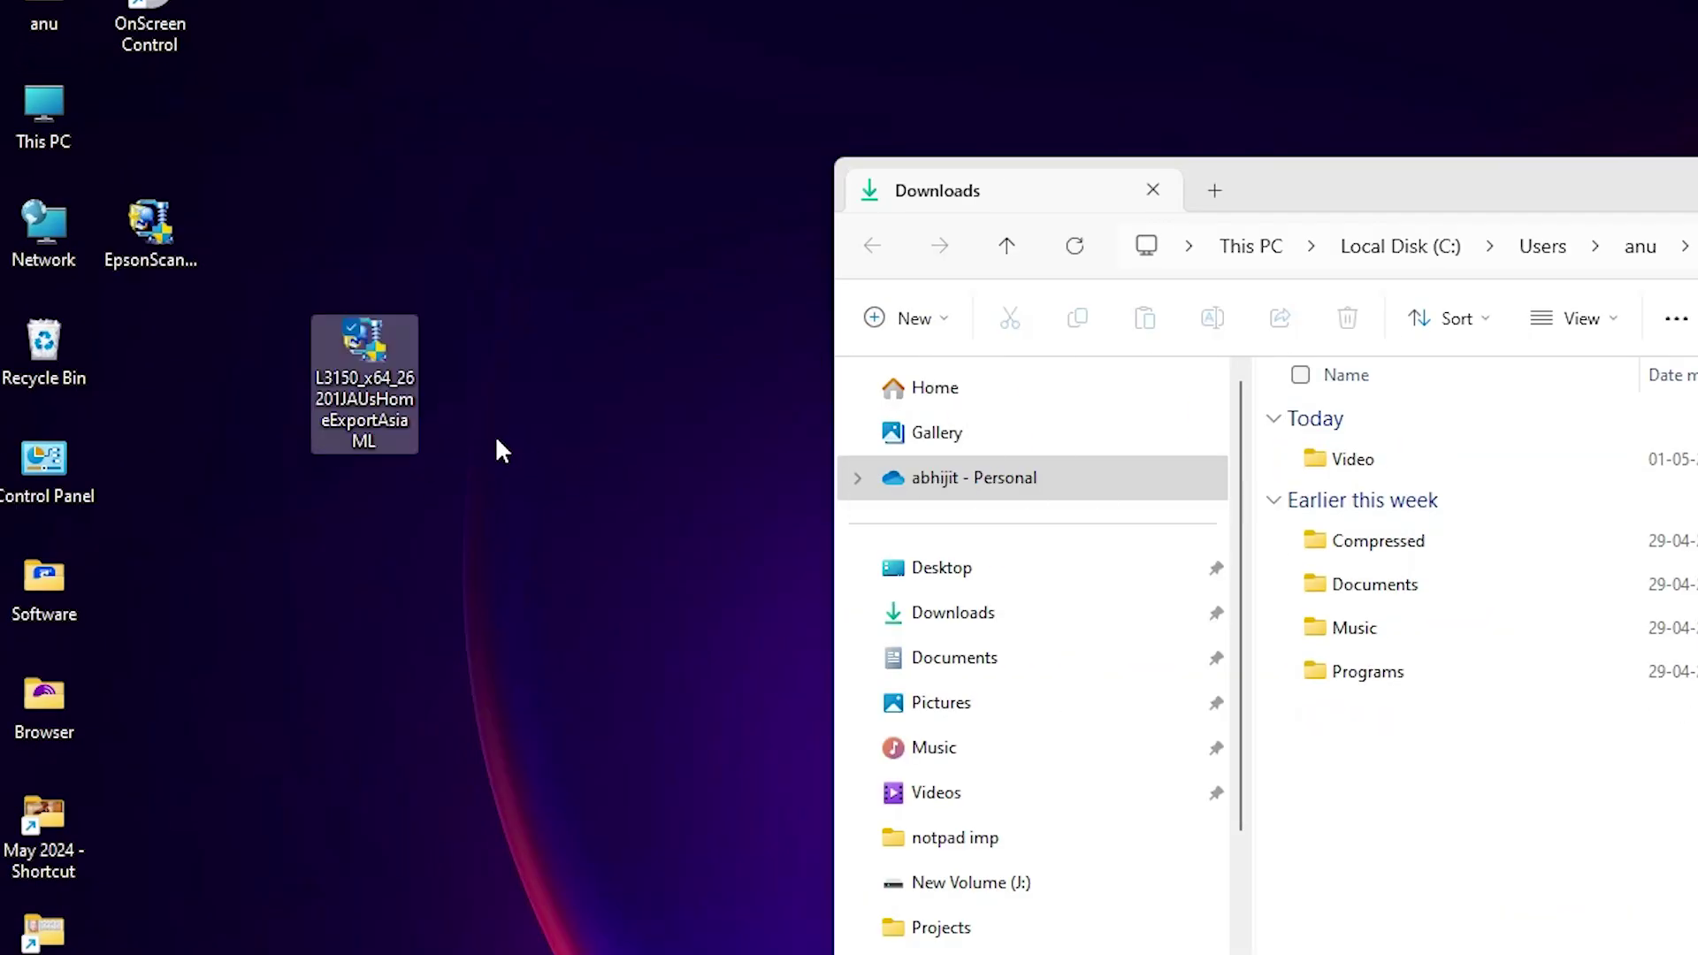
left_click(1498, 149)
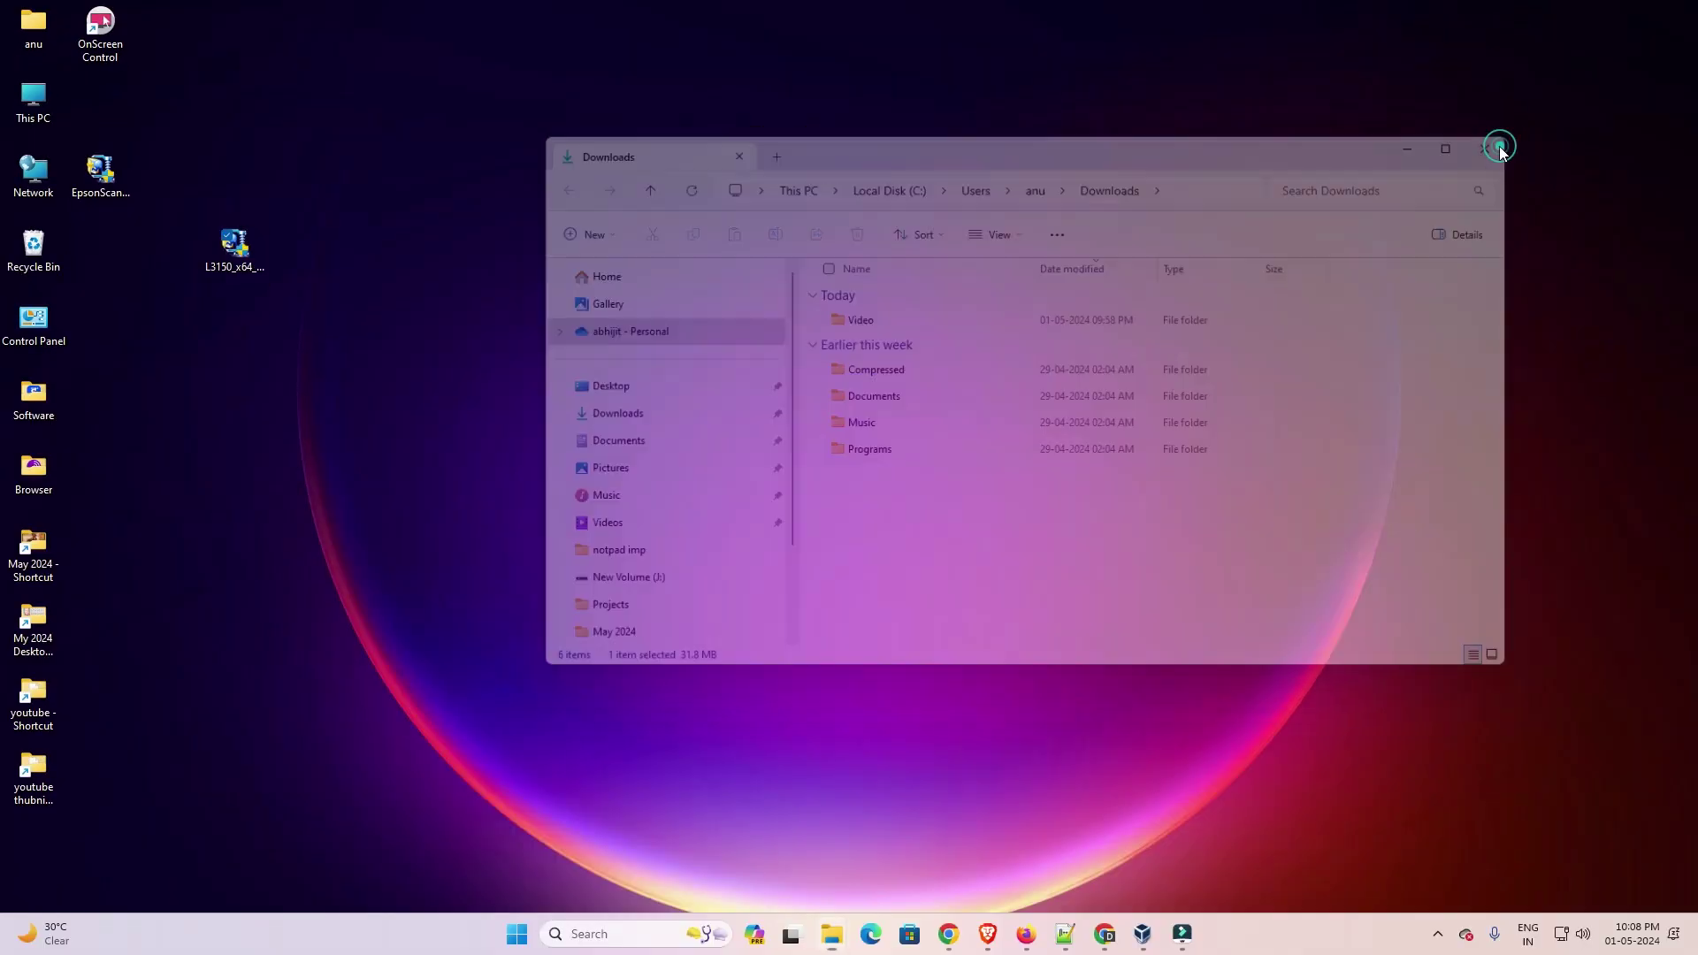
left_click_drag(248, 252, 114, 255)
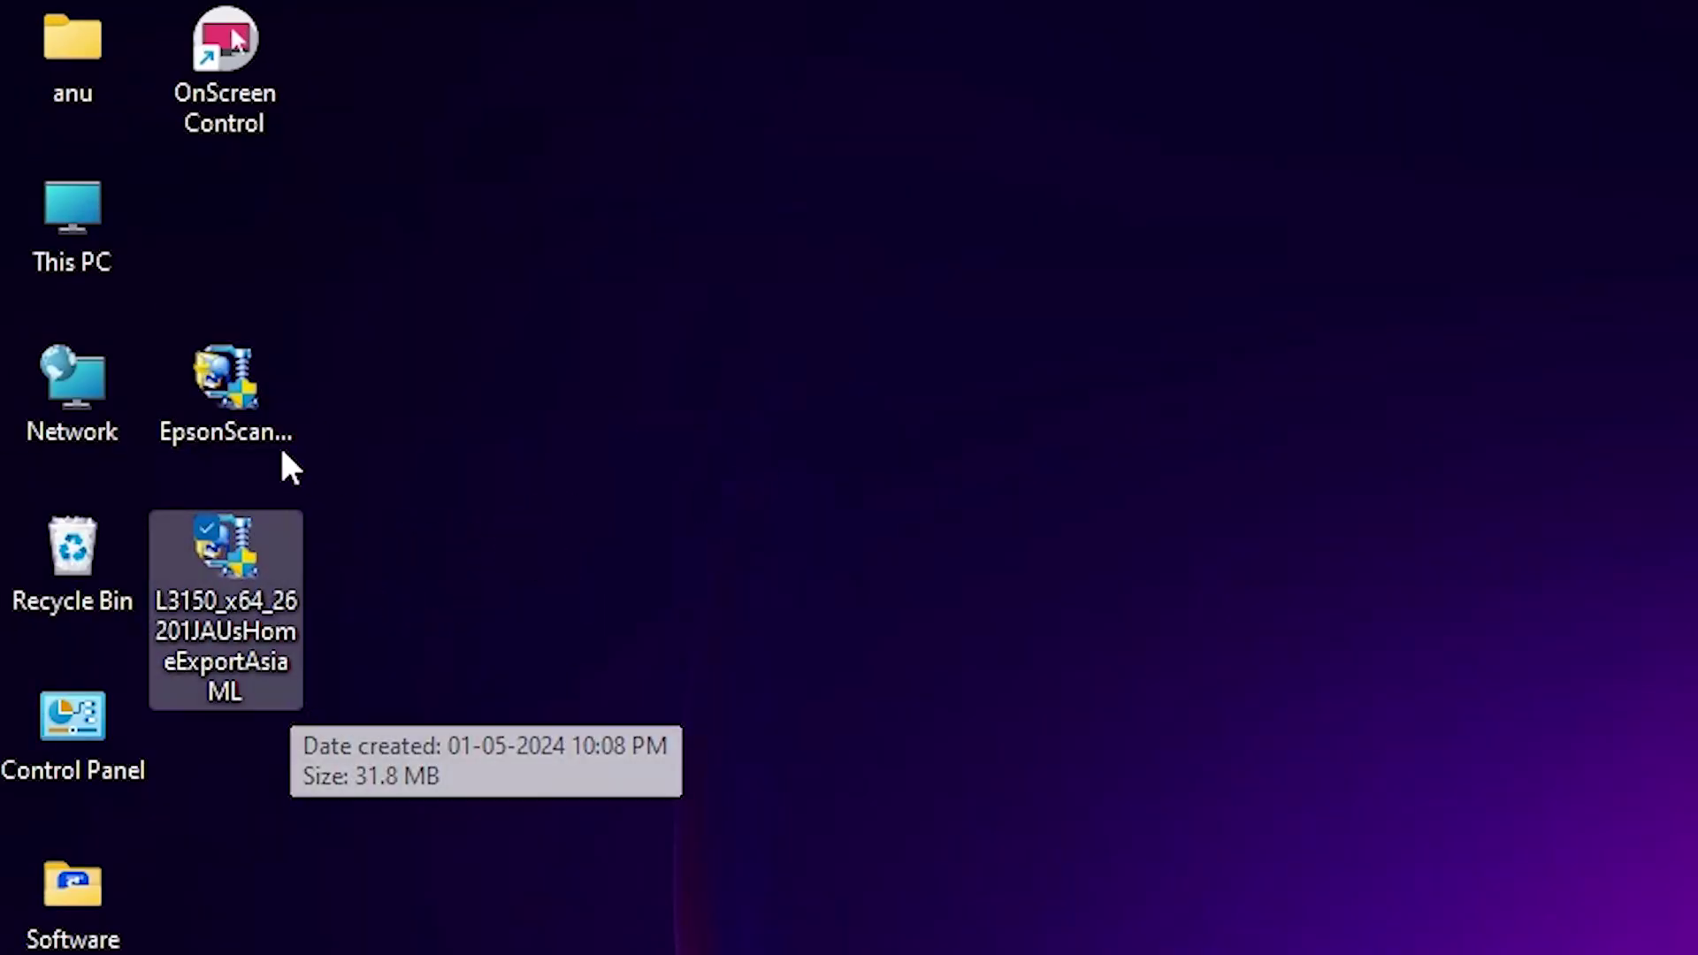
left_click(239, 414)
left_click(228, 580)
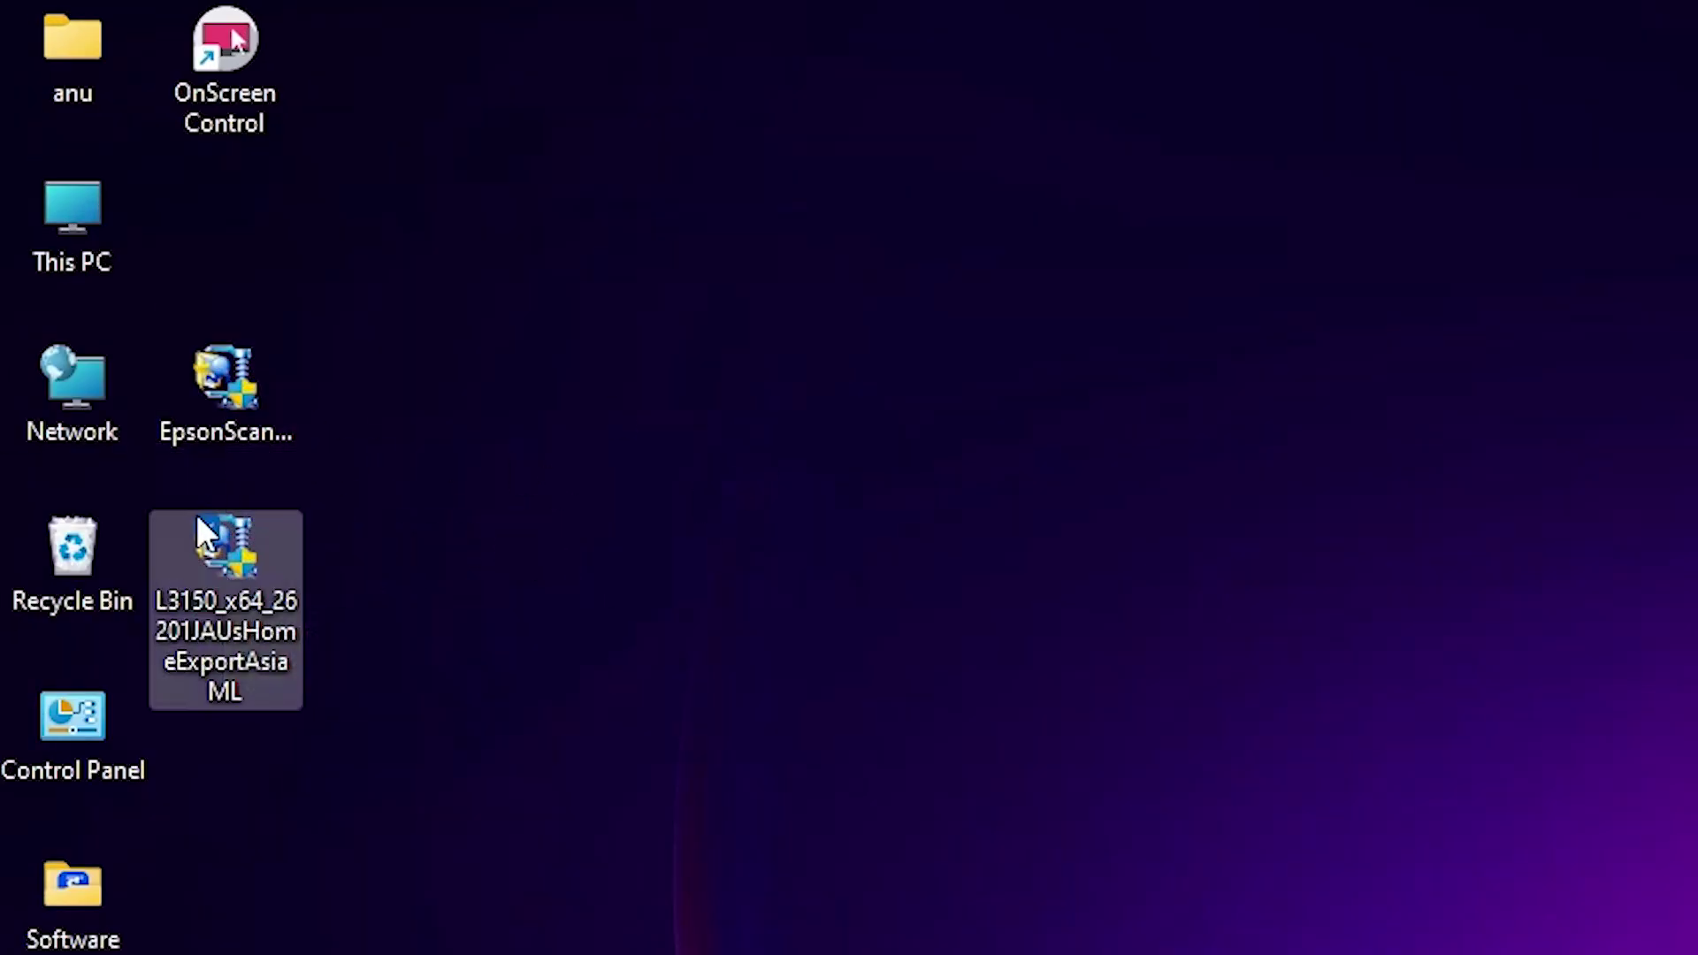
Step: Extract the L3150 installer with WinRAR into an L3150_x64_26201JAUsHomeExportAsiaML folder and place it beside Control Panel
right_click(260, 553)
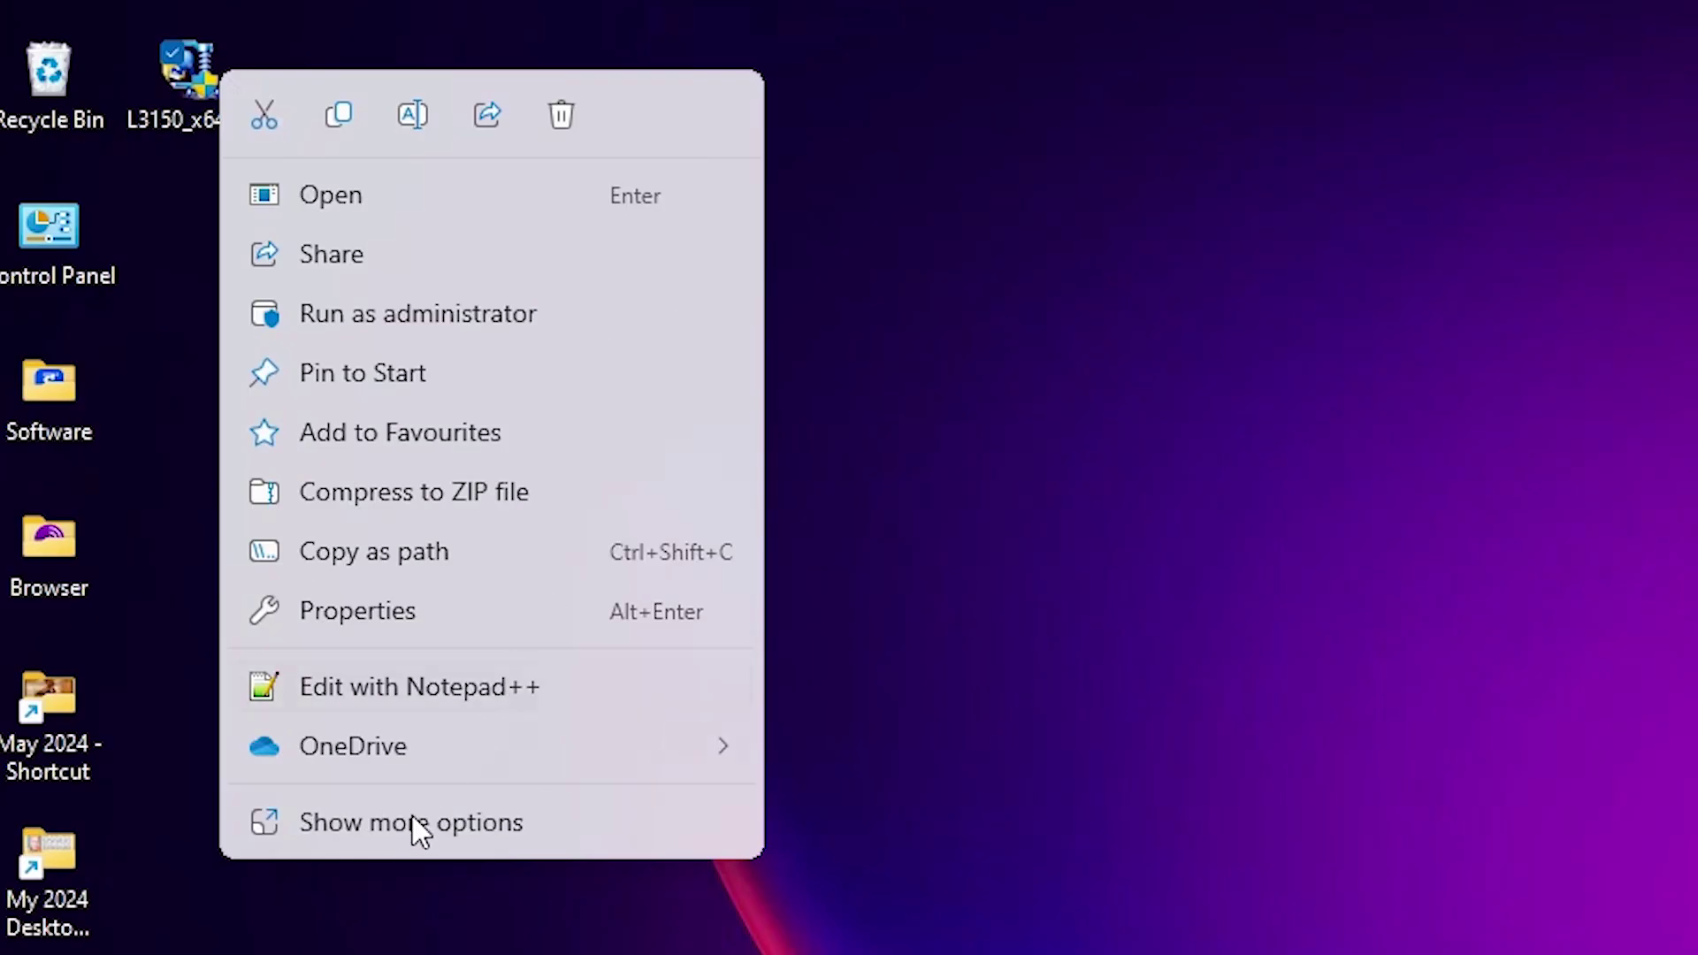
left_click(414, 824)
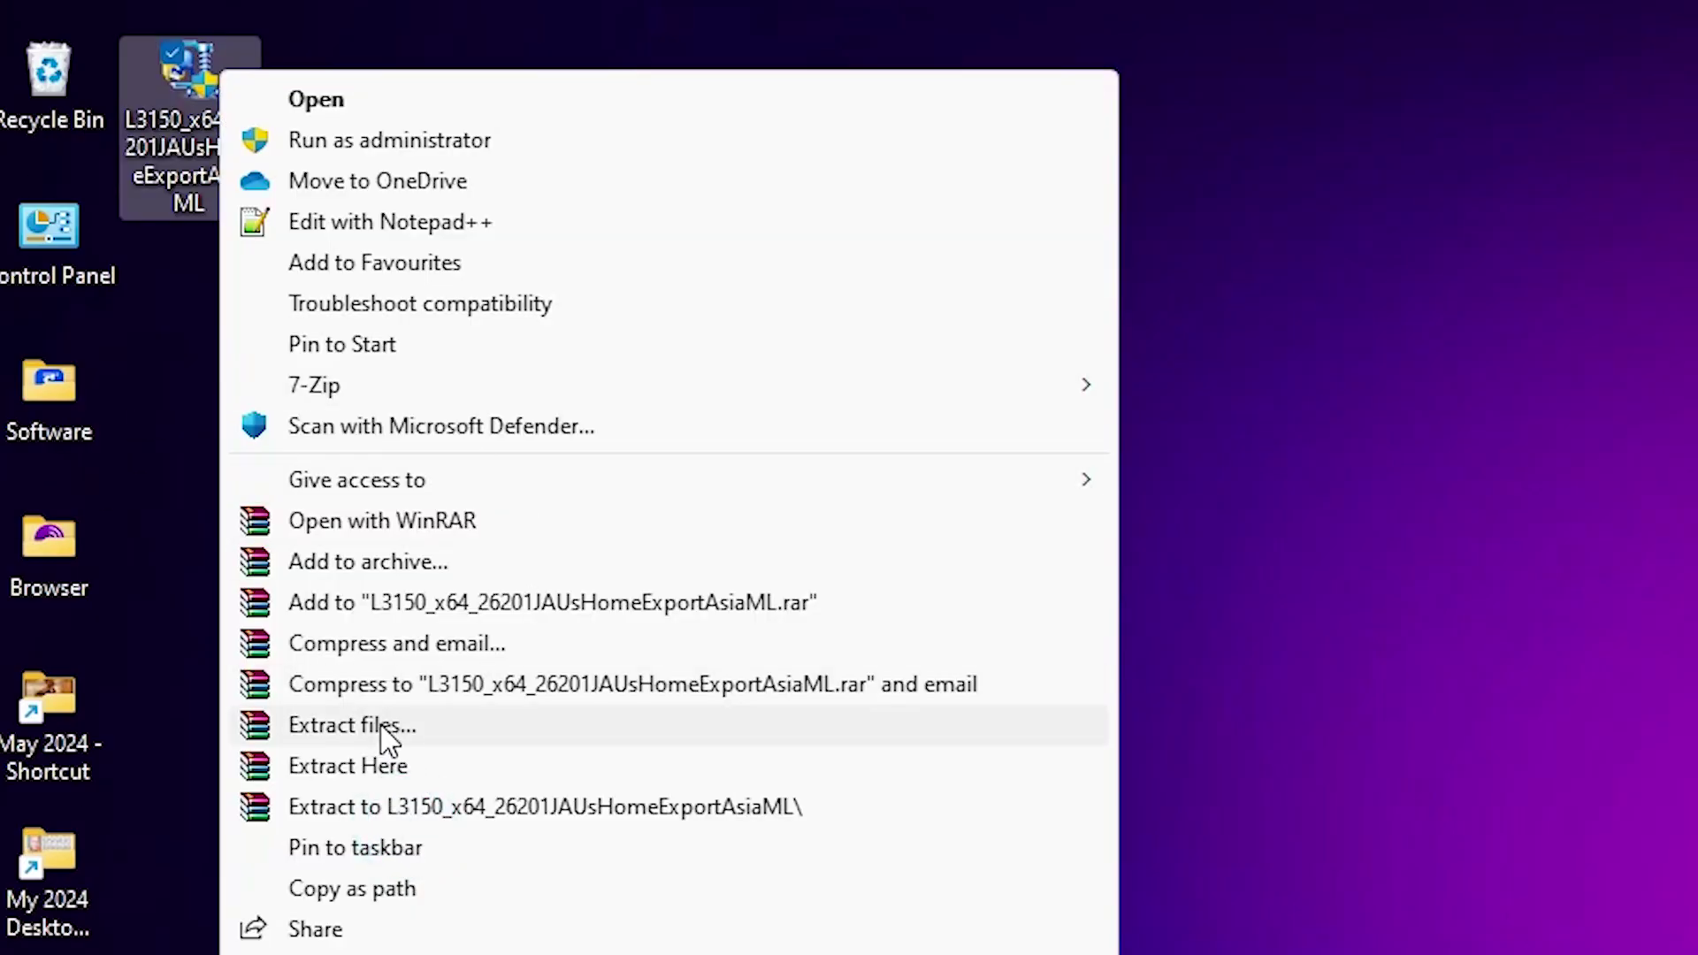
left_click(387, 739)
left_click(978, 849)
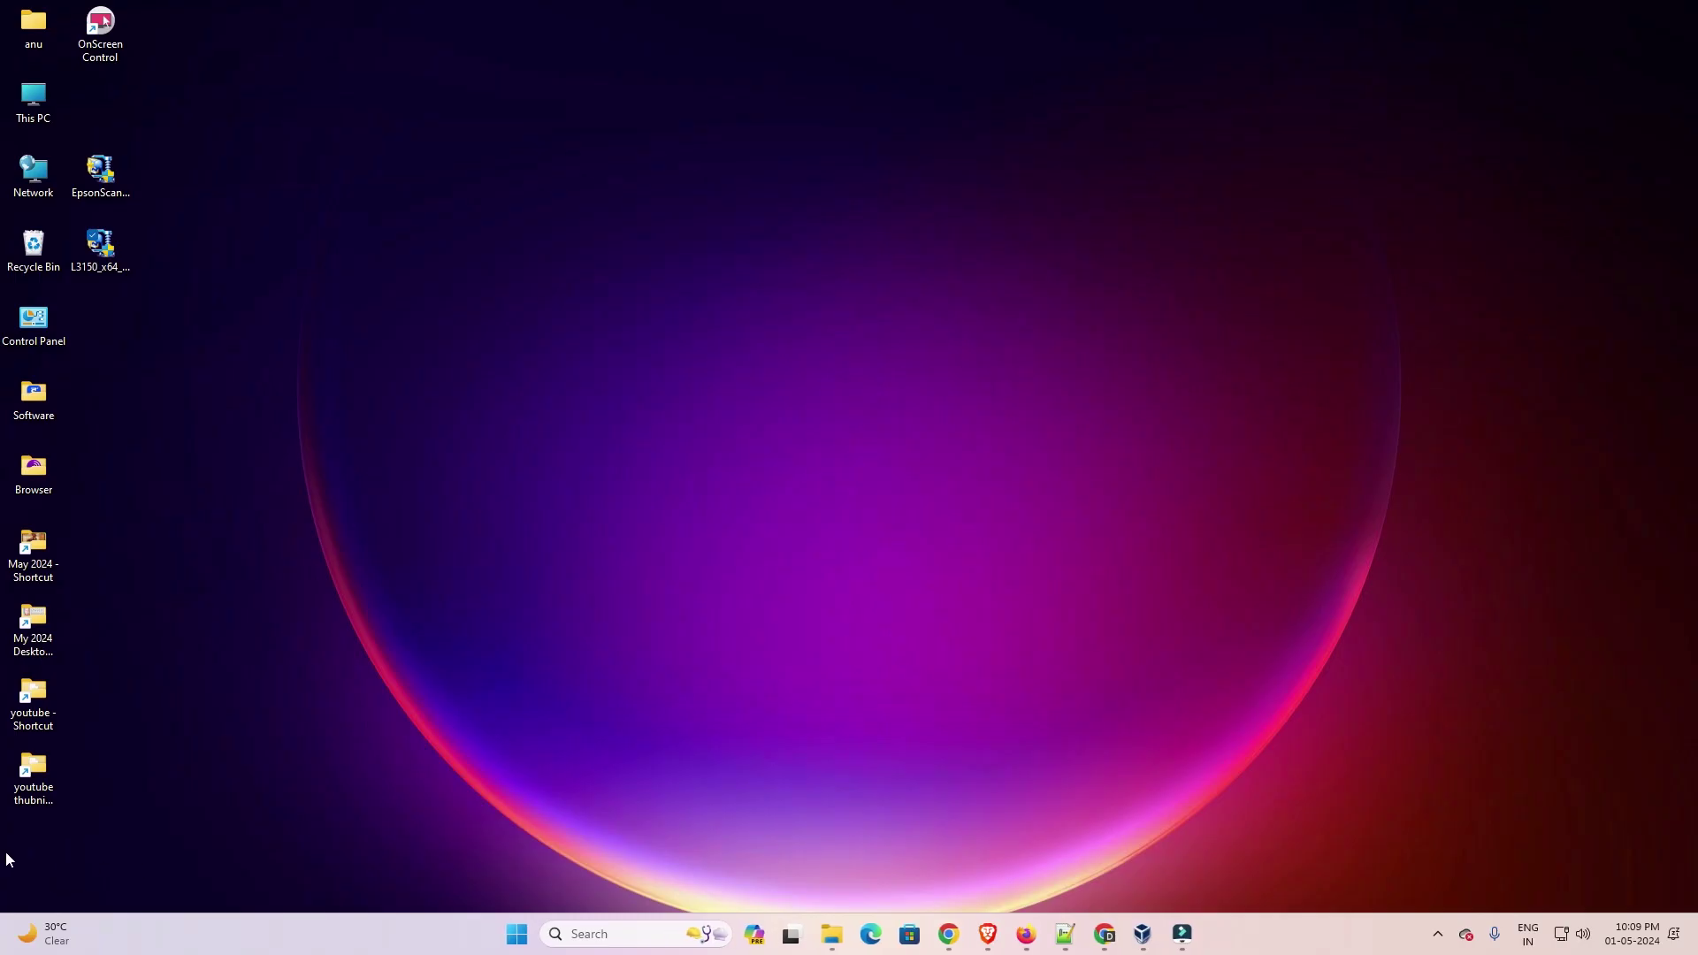
left_click_drag(27, 849, 102, 360)
Step: Browse into the extracted L3150 folder's WINX64 driver files, including SETUP and WINUSBDRV, then close it
double_click(120, 358)
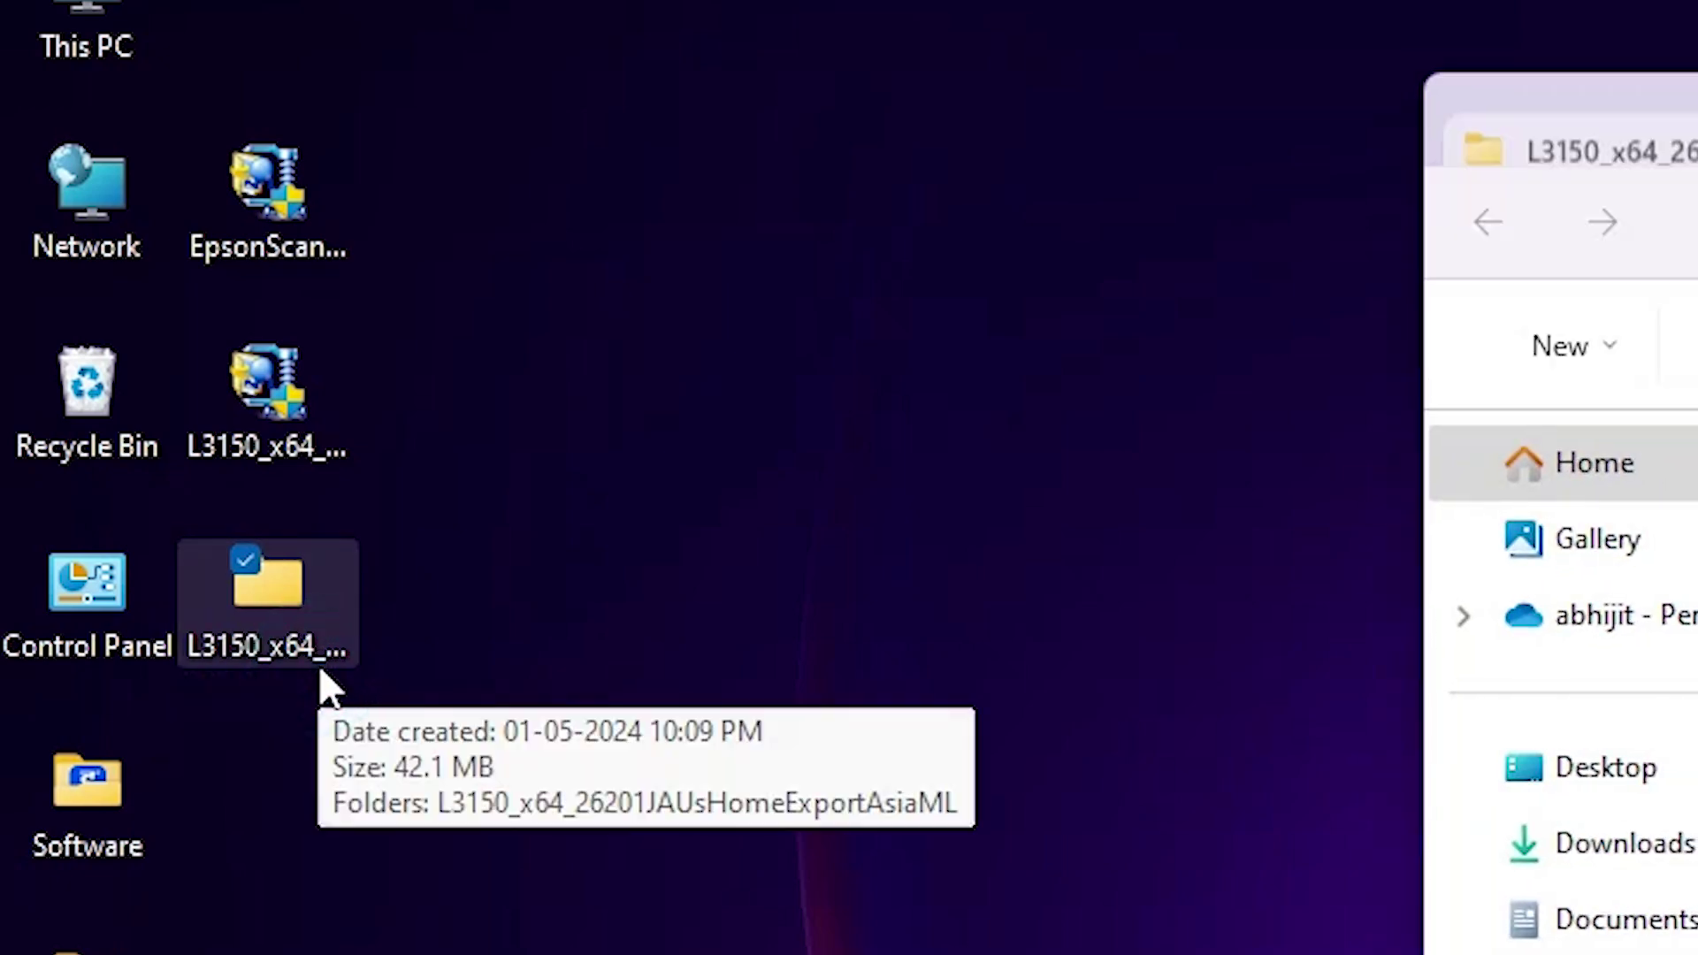
double_click(693, 345)
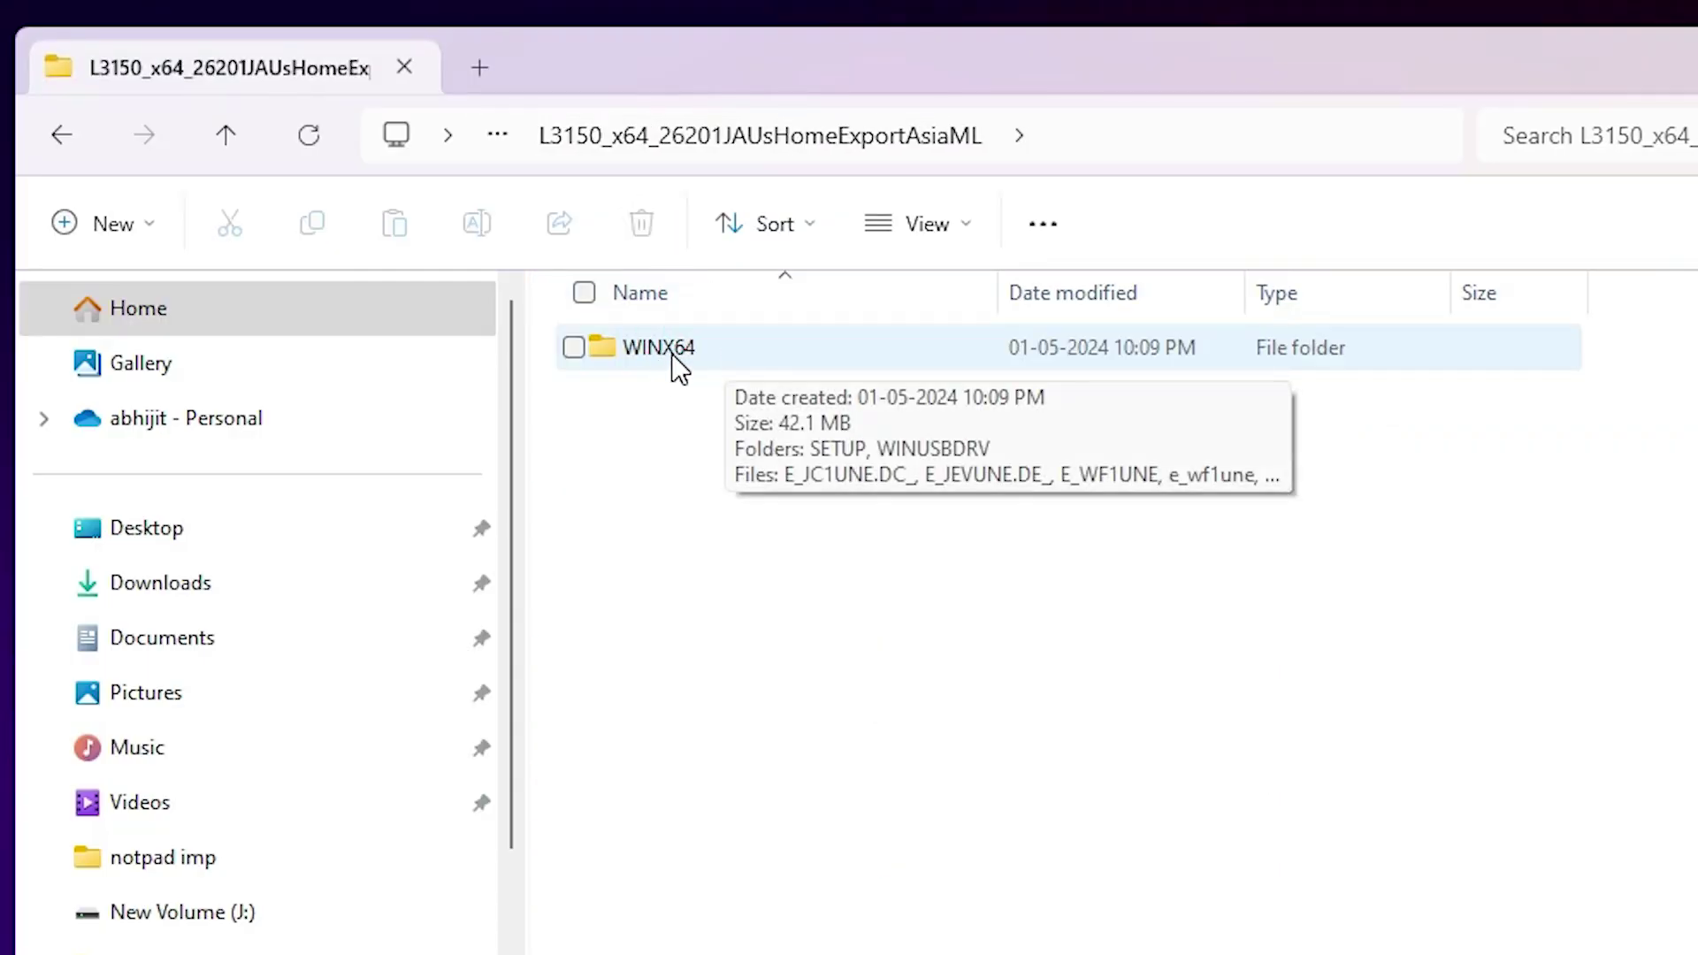
double_click(687, 354)
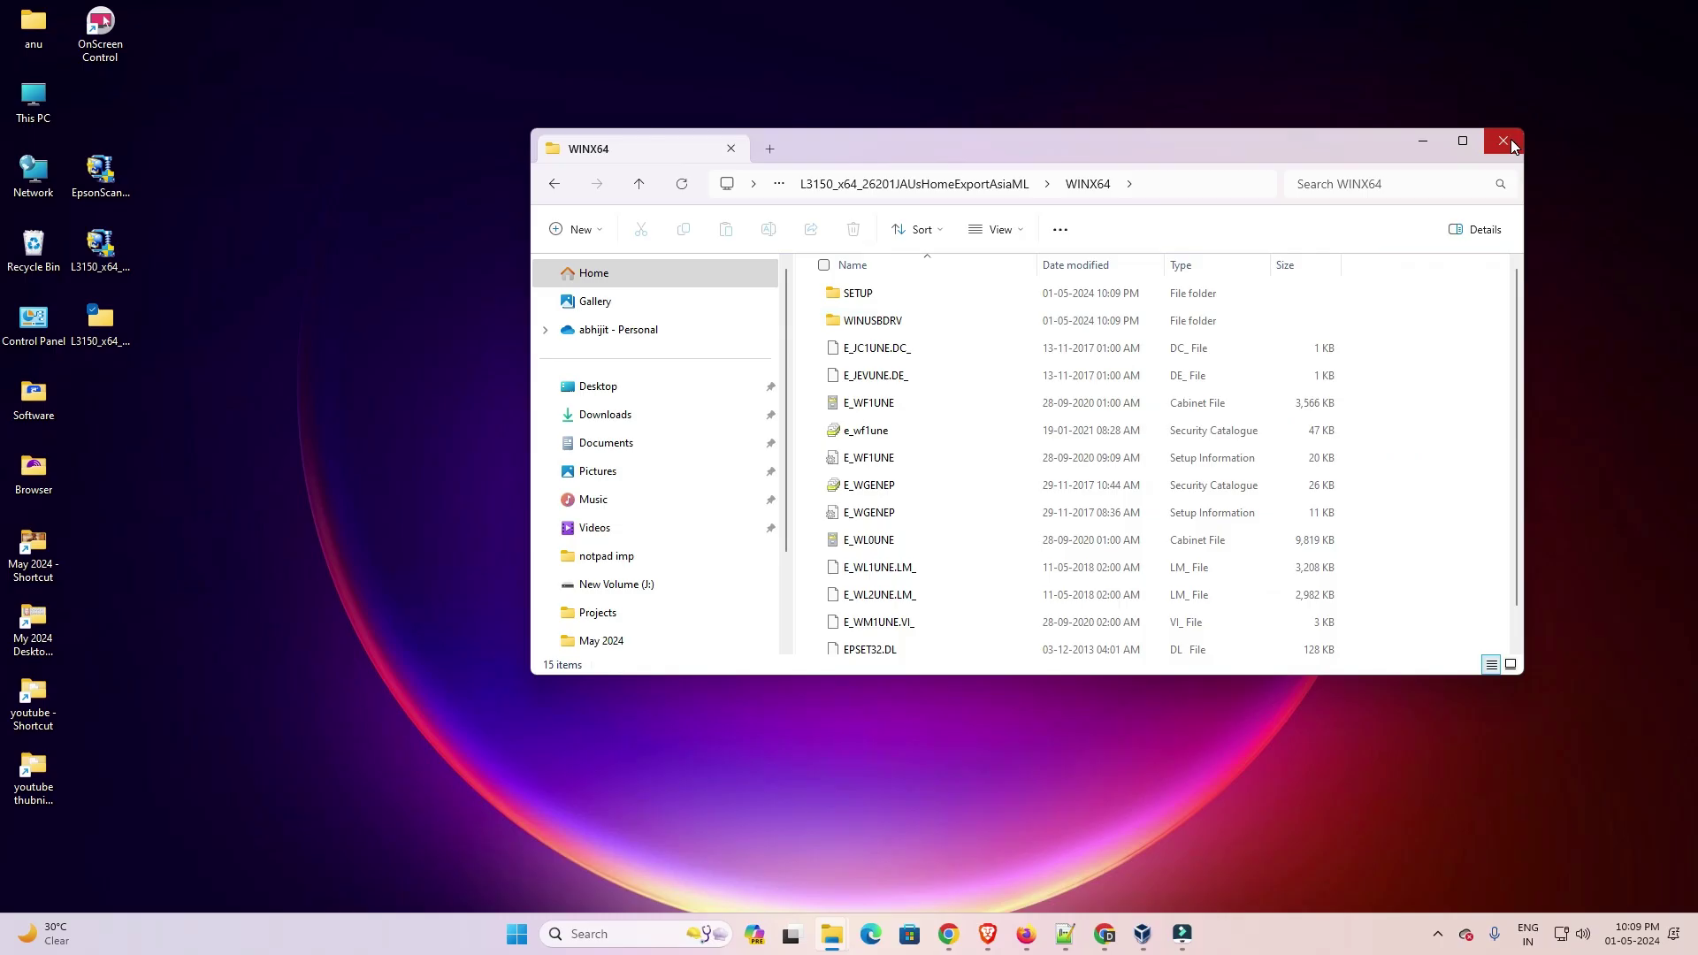
left_click(1504, 142)
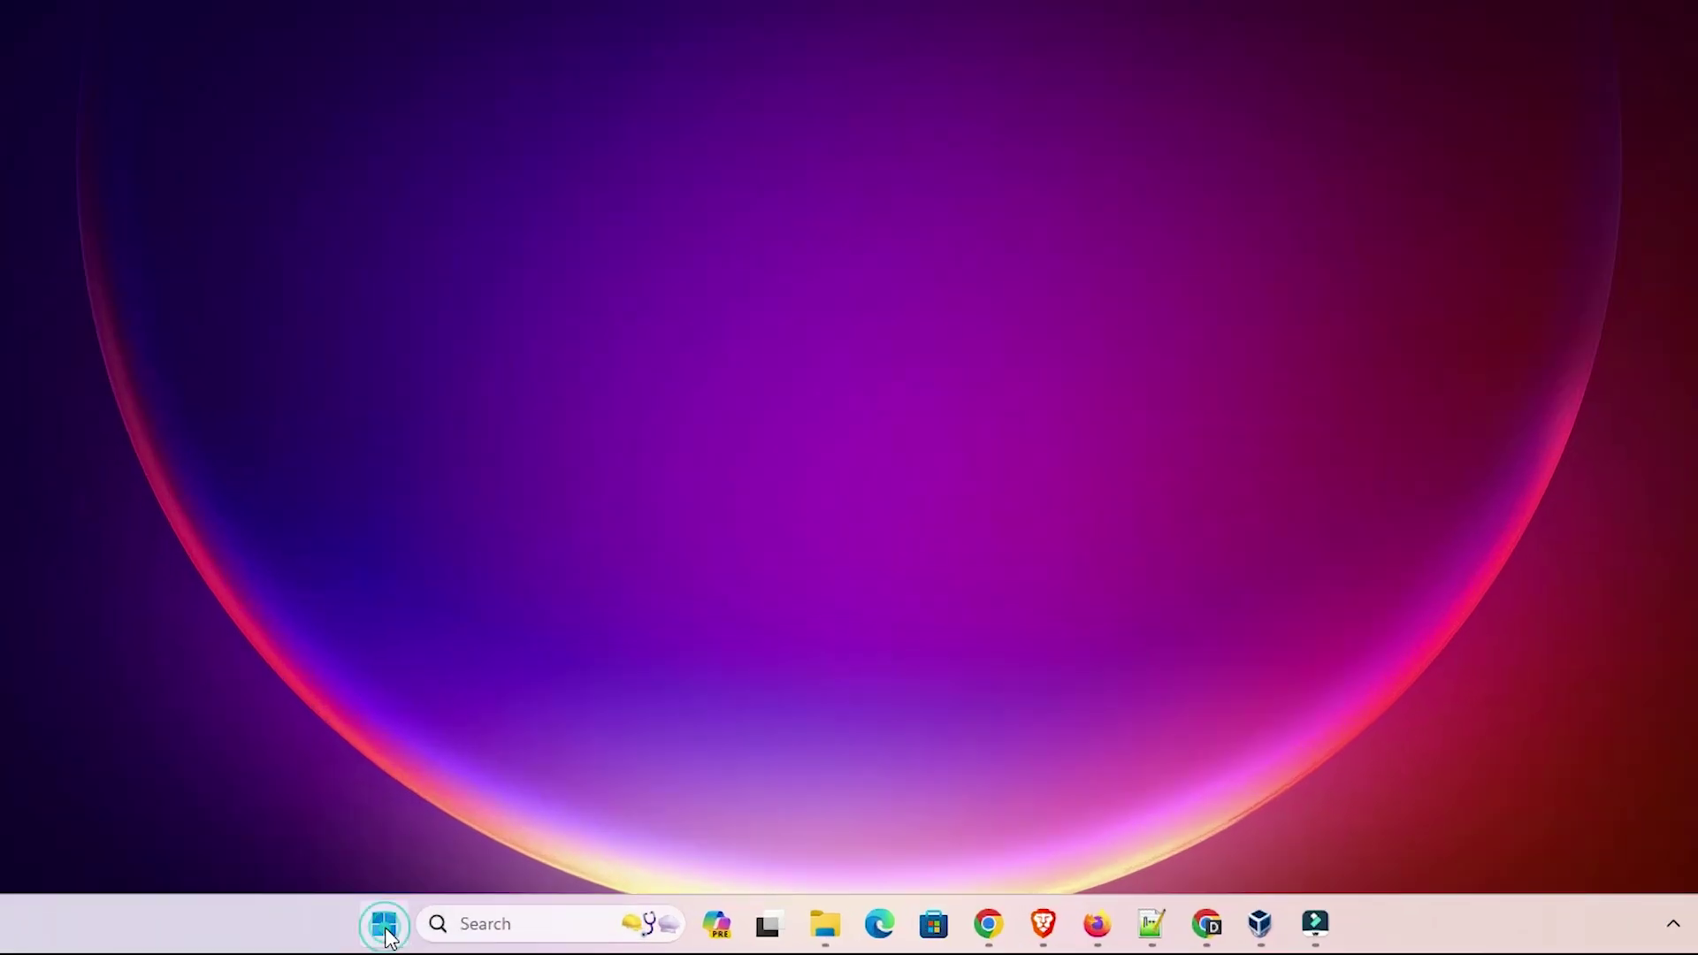
Step: Search 'printer' from Start, open Printers & scanners, and add a device manually
left_click(518, 936)
type("printer")
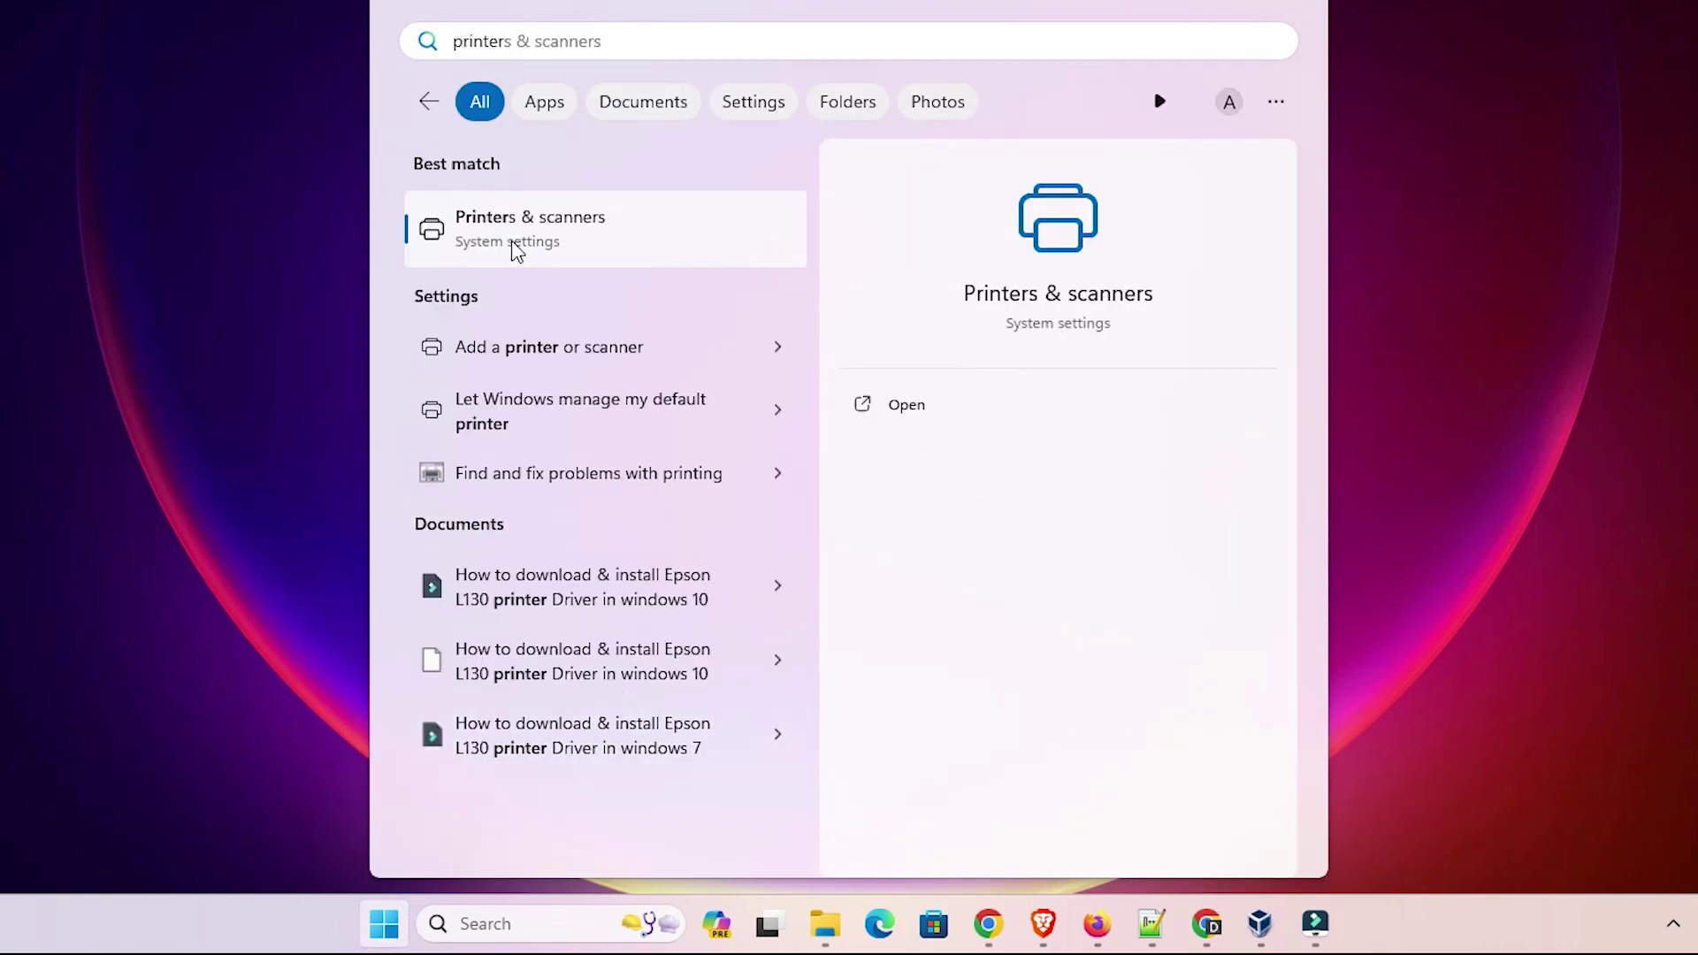
left_click(591, 254)
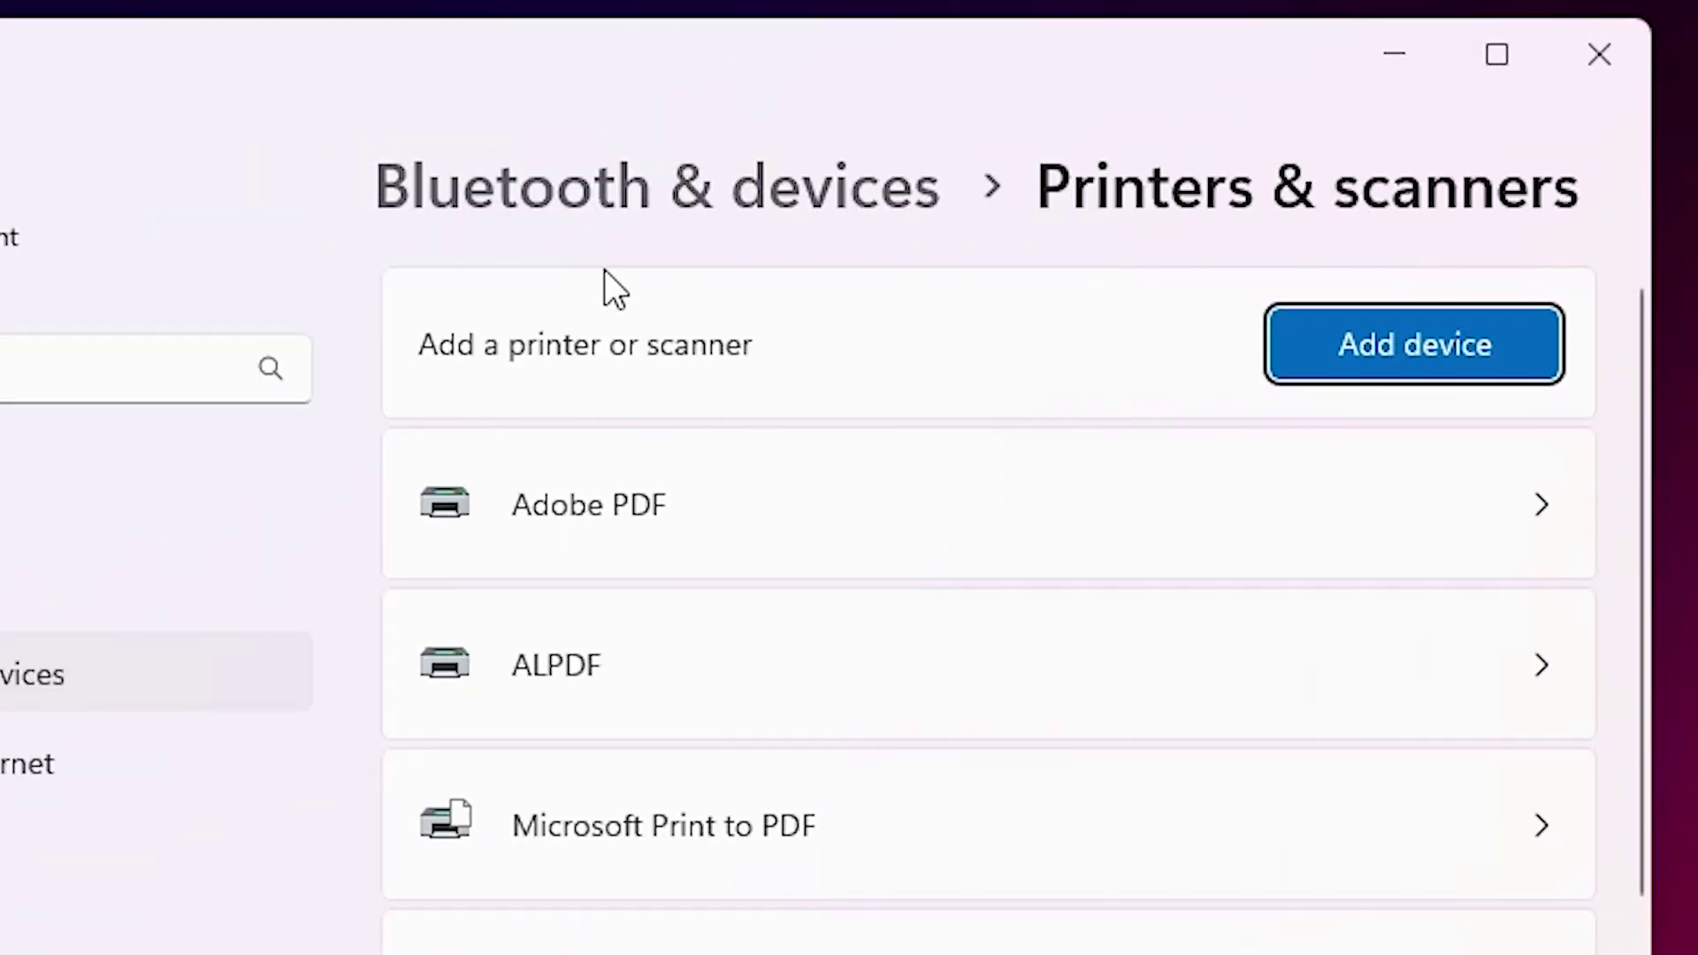
left_click(1486, 341)
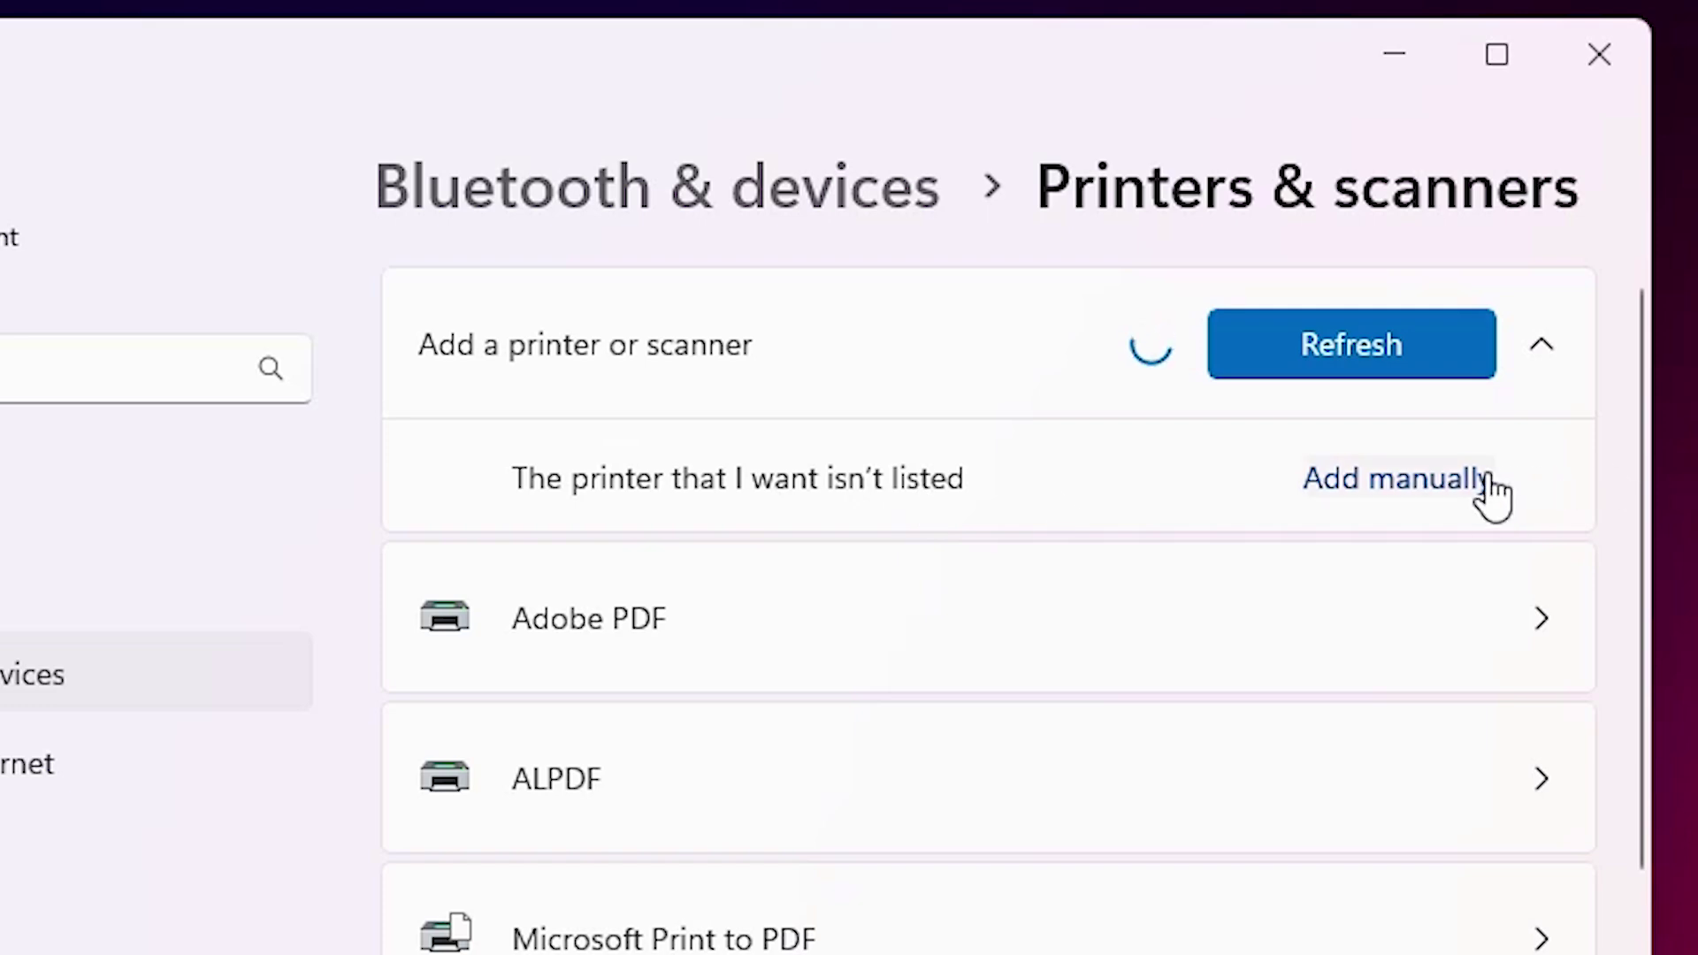
left_click(1458, 481)
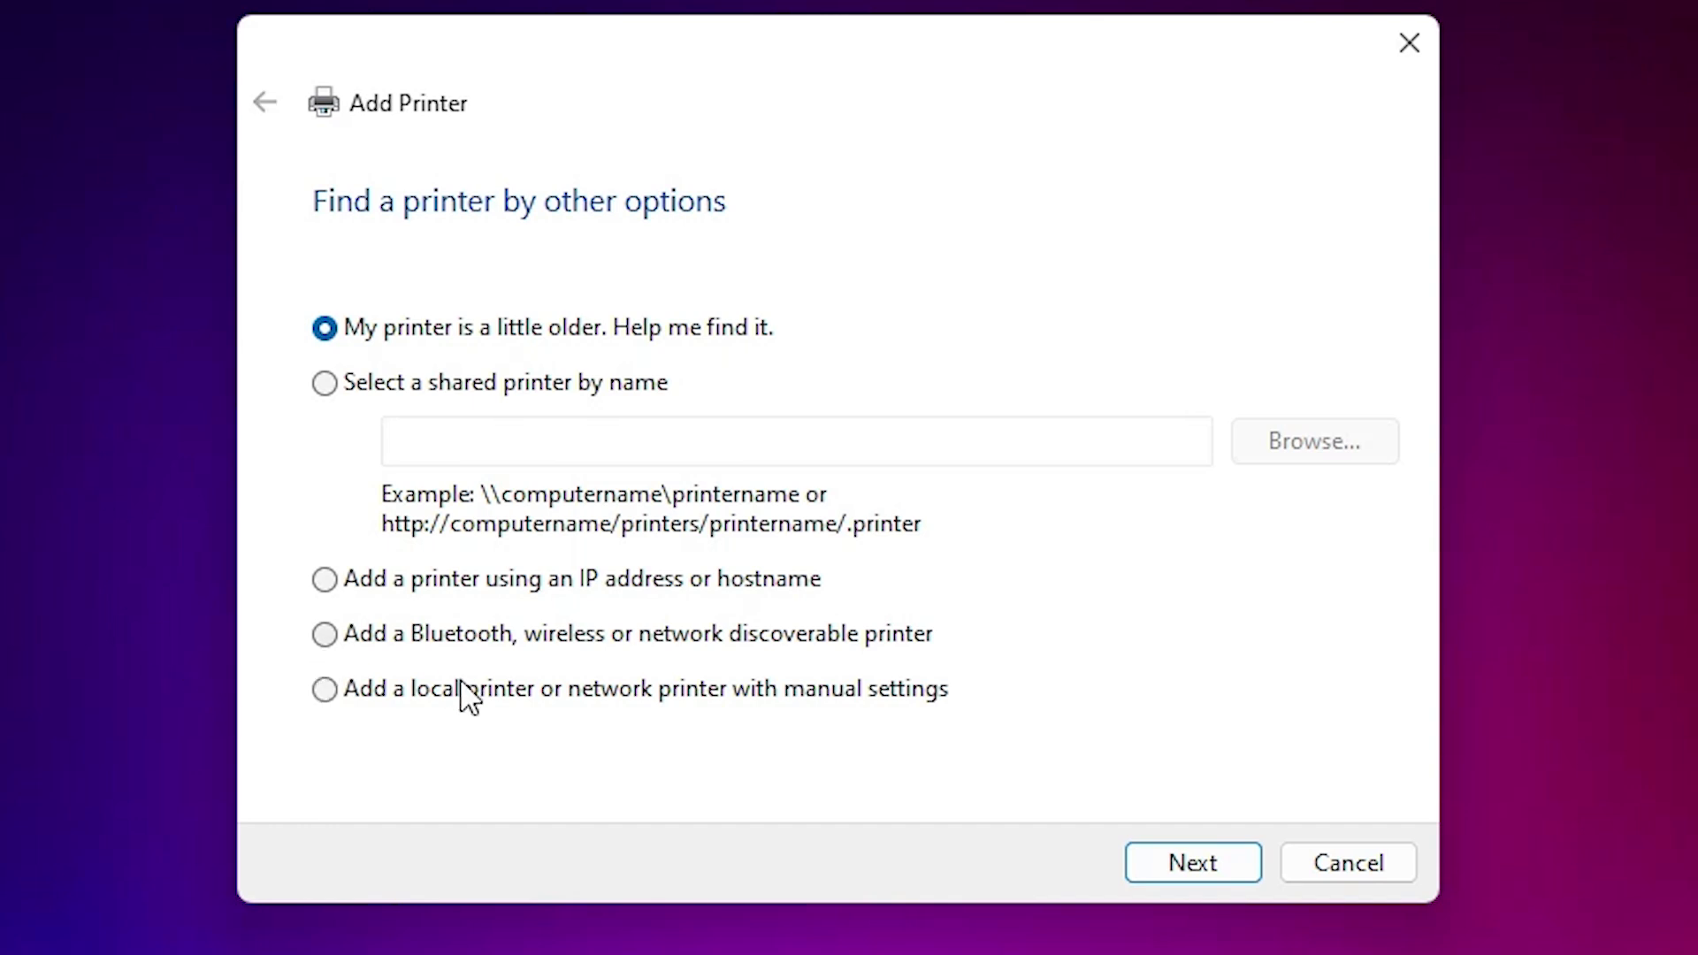
Step: Add a local printer with manual settings on the existing USB001 (Local Port) and continue to drivers
left_click(420, 707)
left_click(1190, 863)
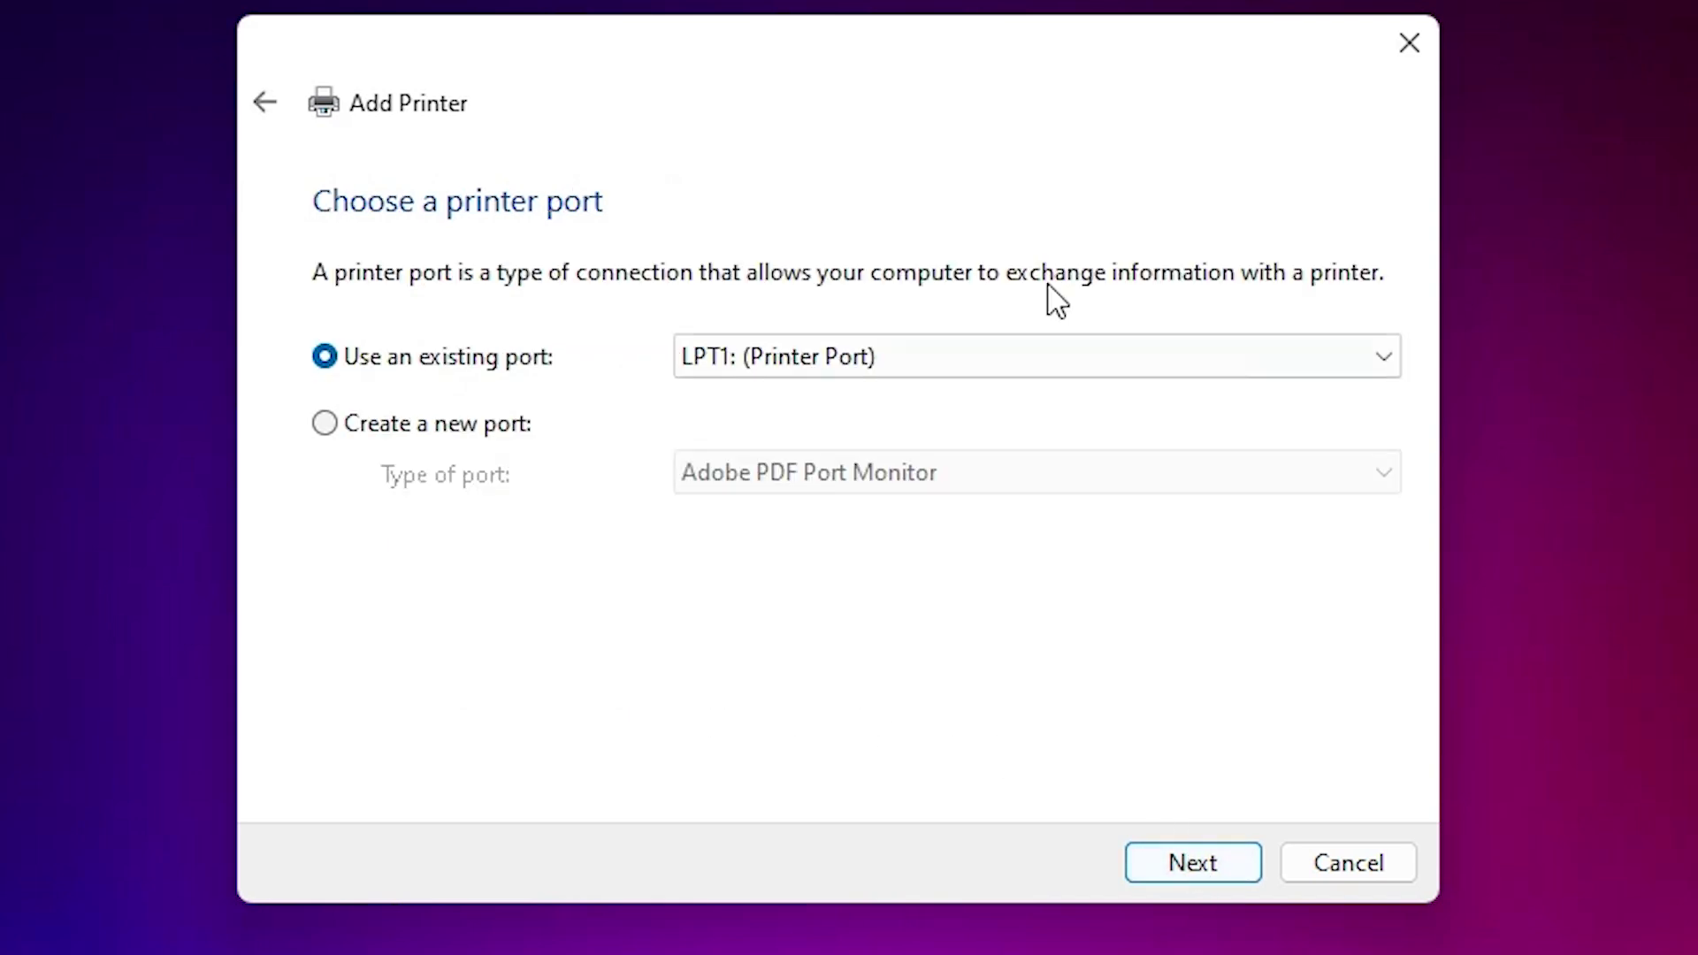
left_click(892, 341)
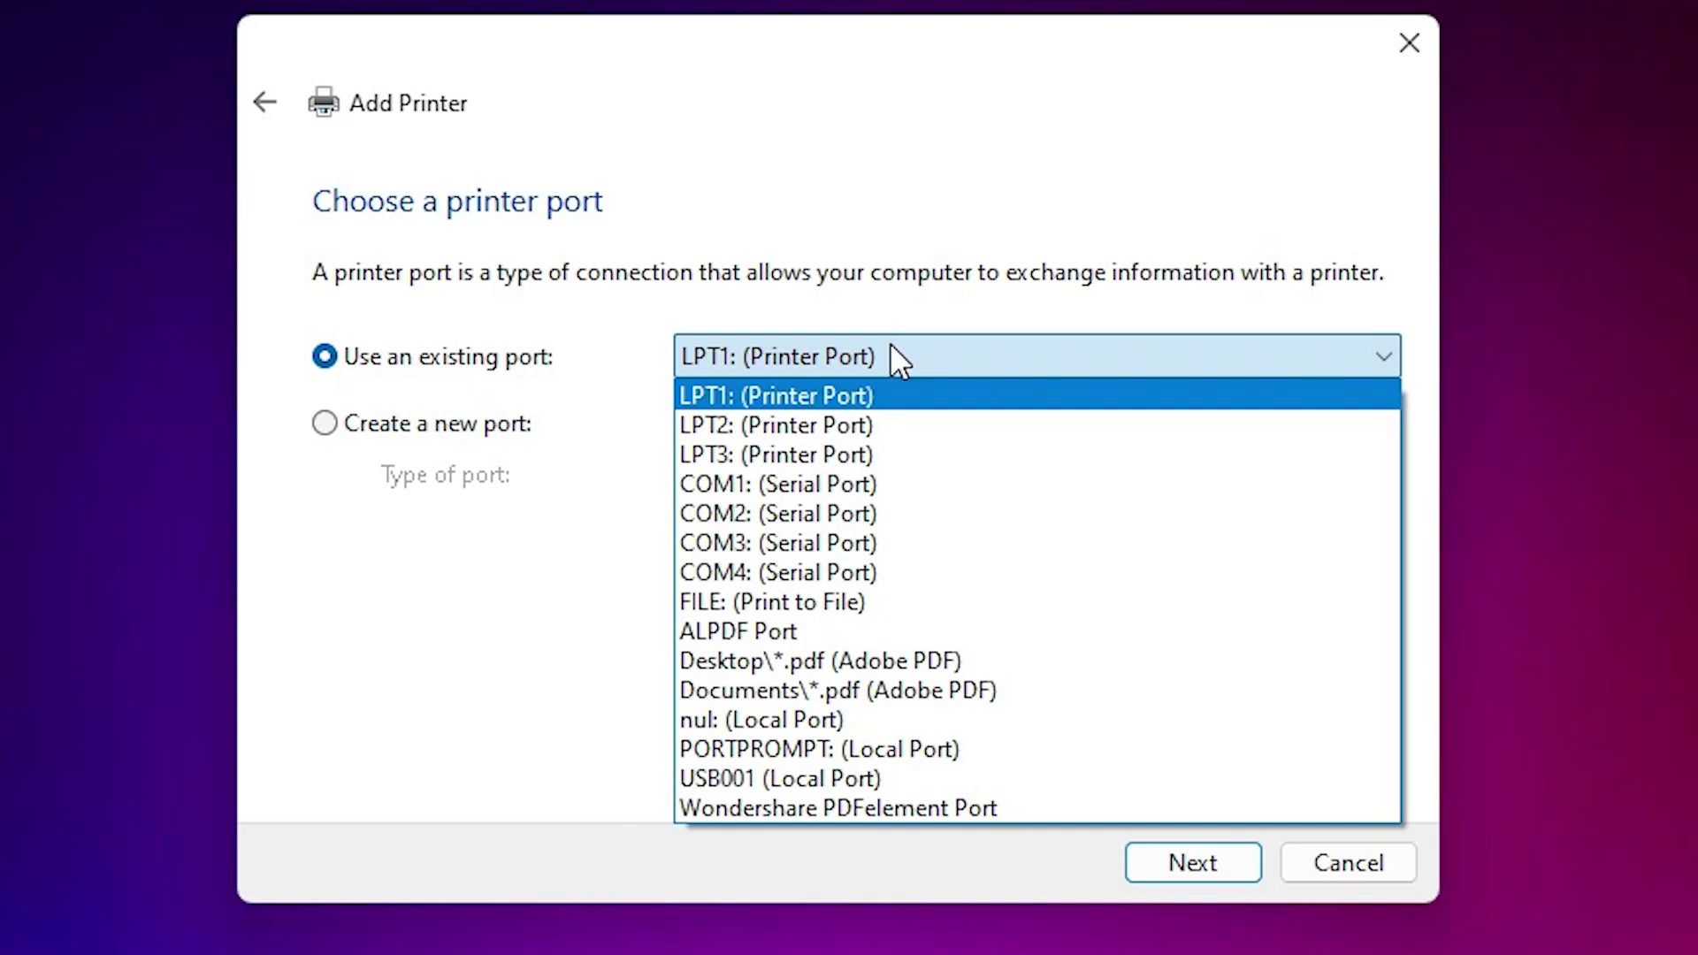
left_click(736, 776)
left_click(1247, 874)
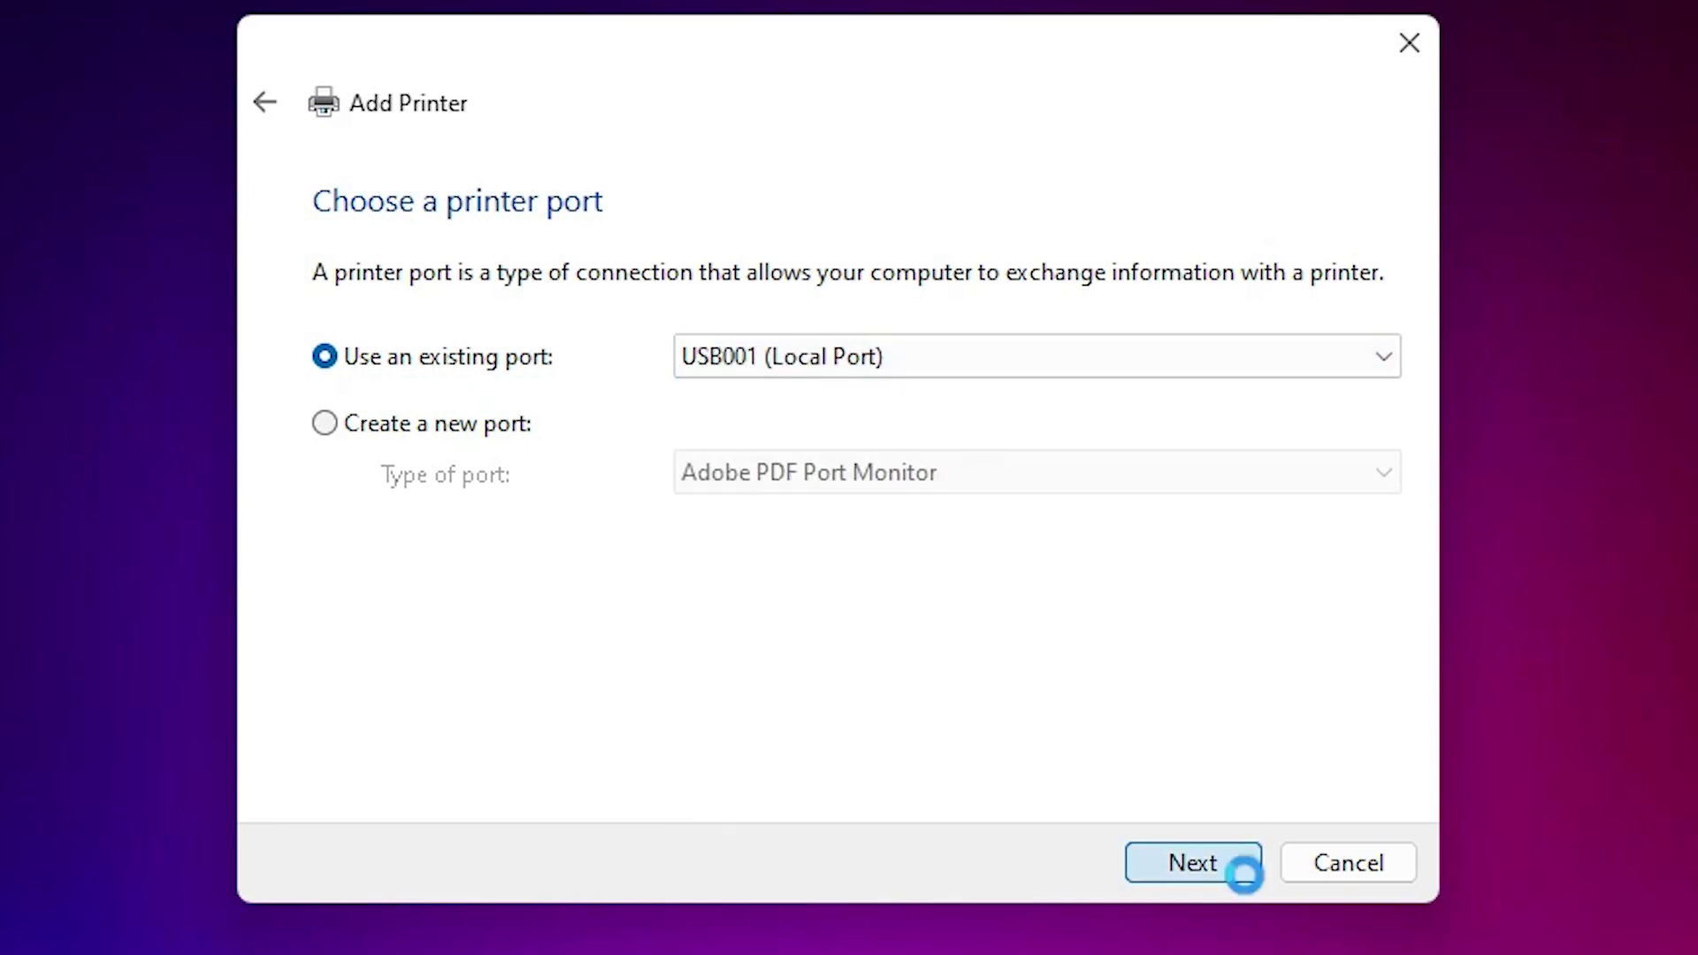
Step: Load the driver from Desktop\L3150_x64\WINX64\E_WF1UNE.INF via Have Disk
left_click(1239, 727)
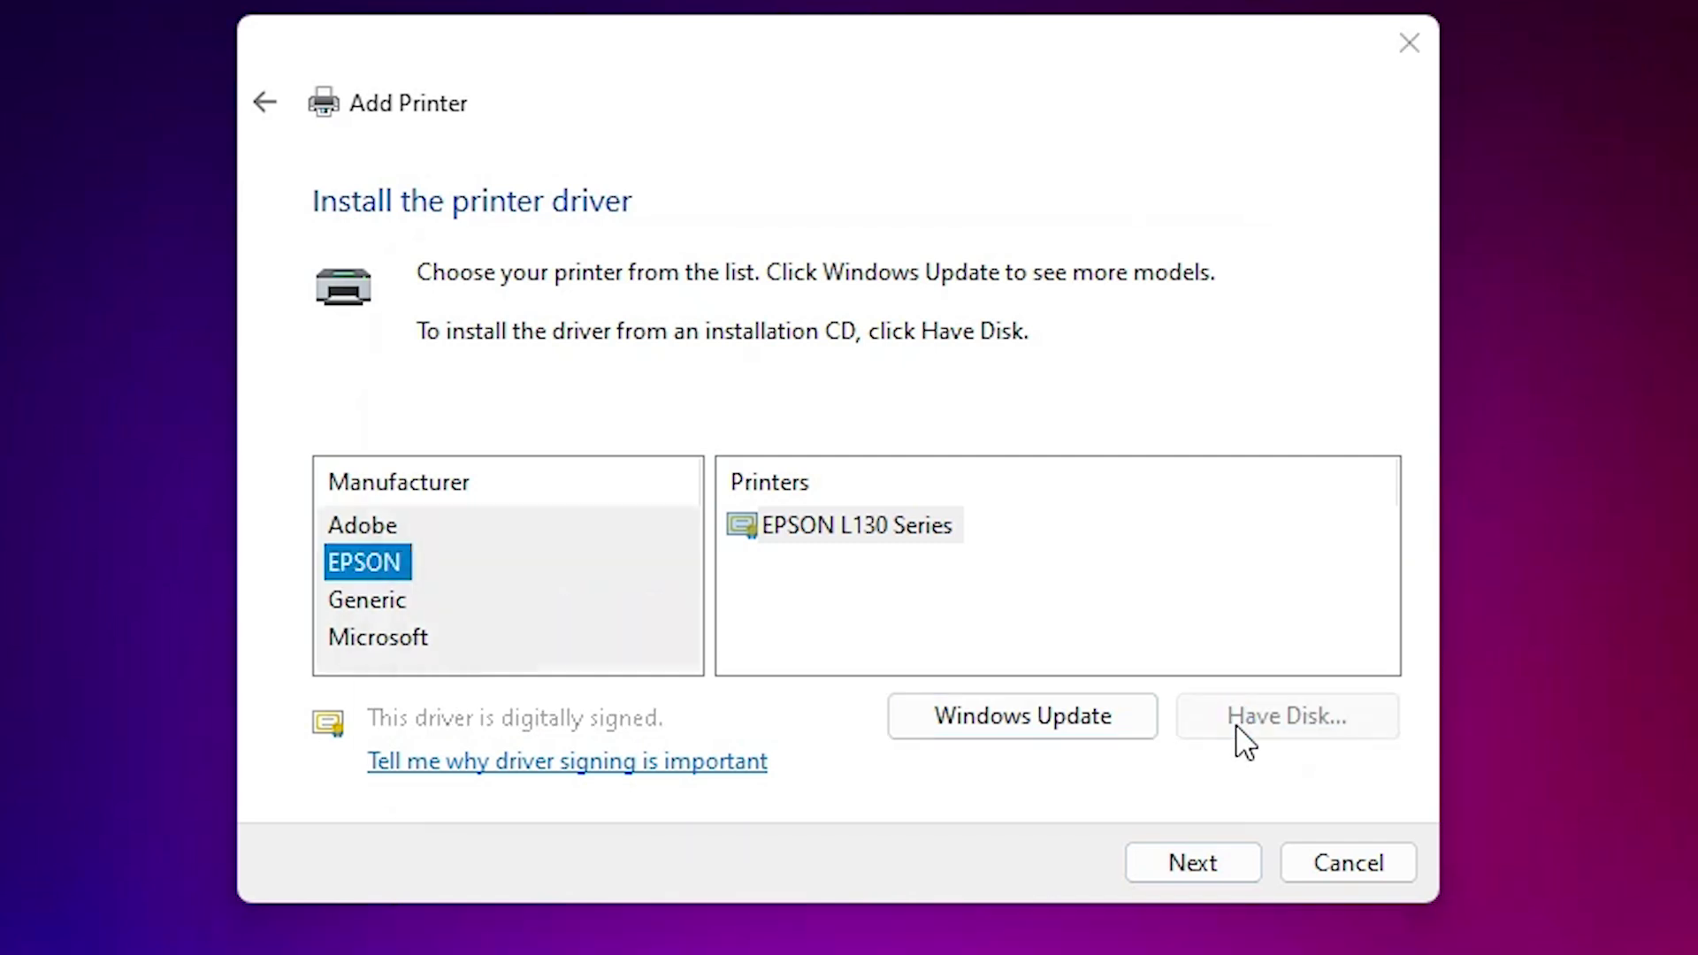
left_click(1114, 652)
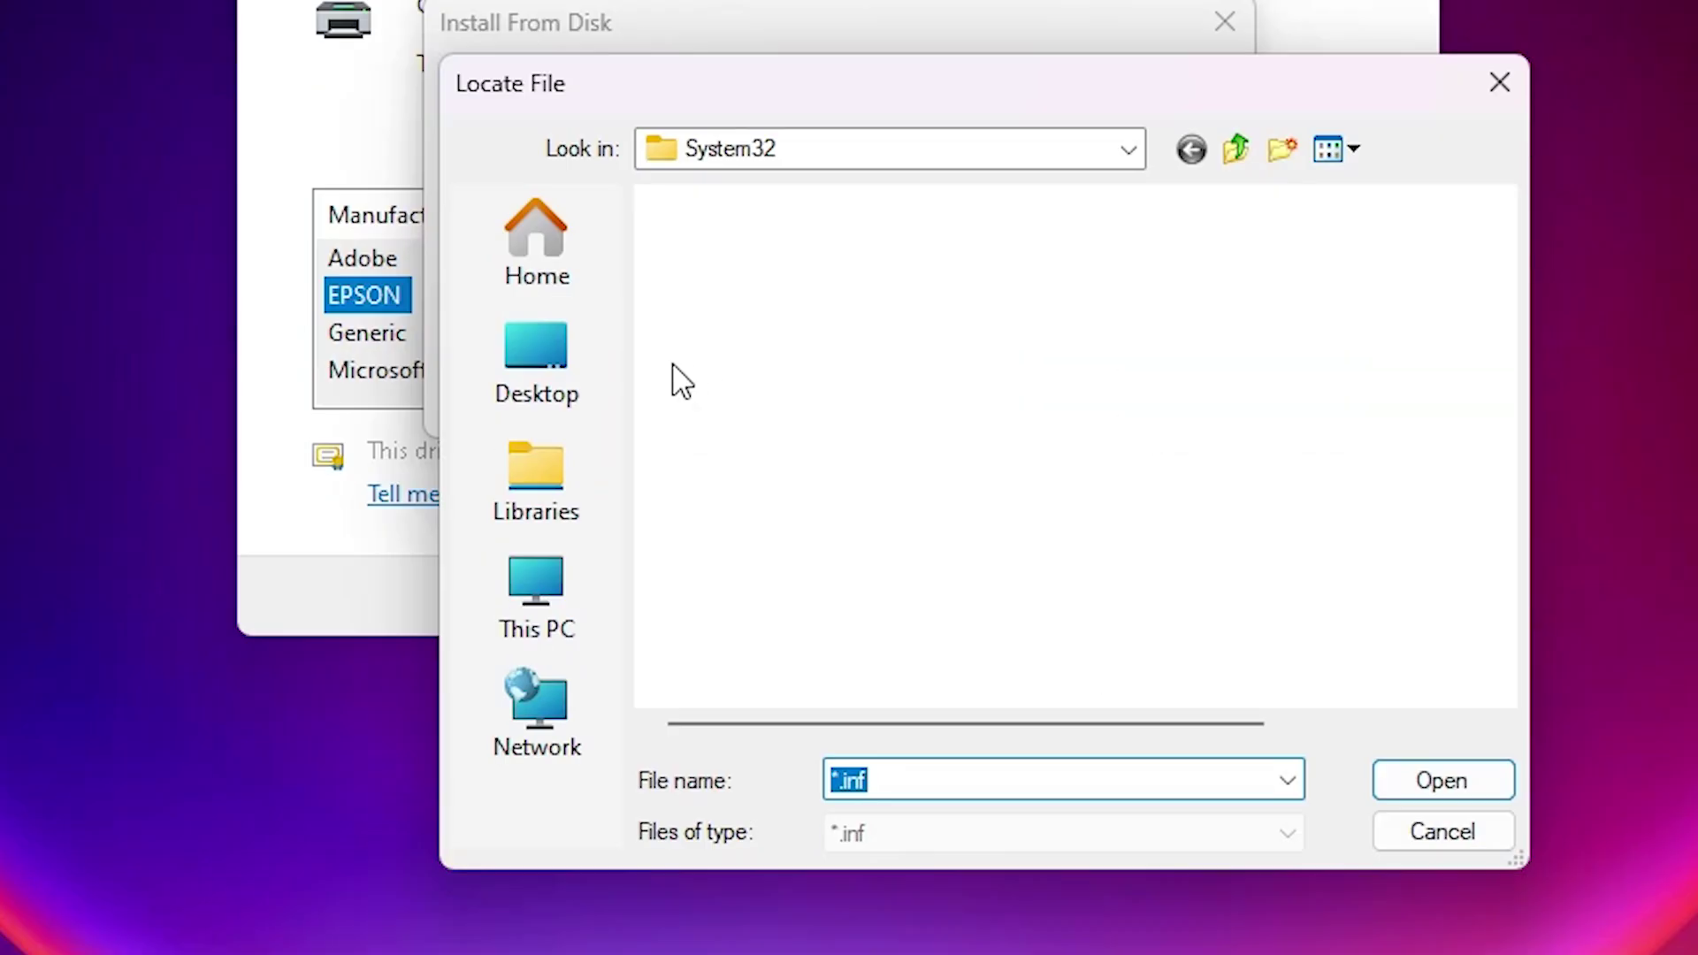
left_click(566, 349)
scroll(862, 628, "down", 10)
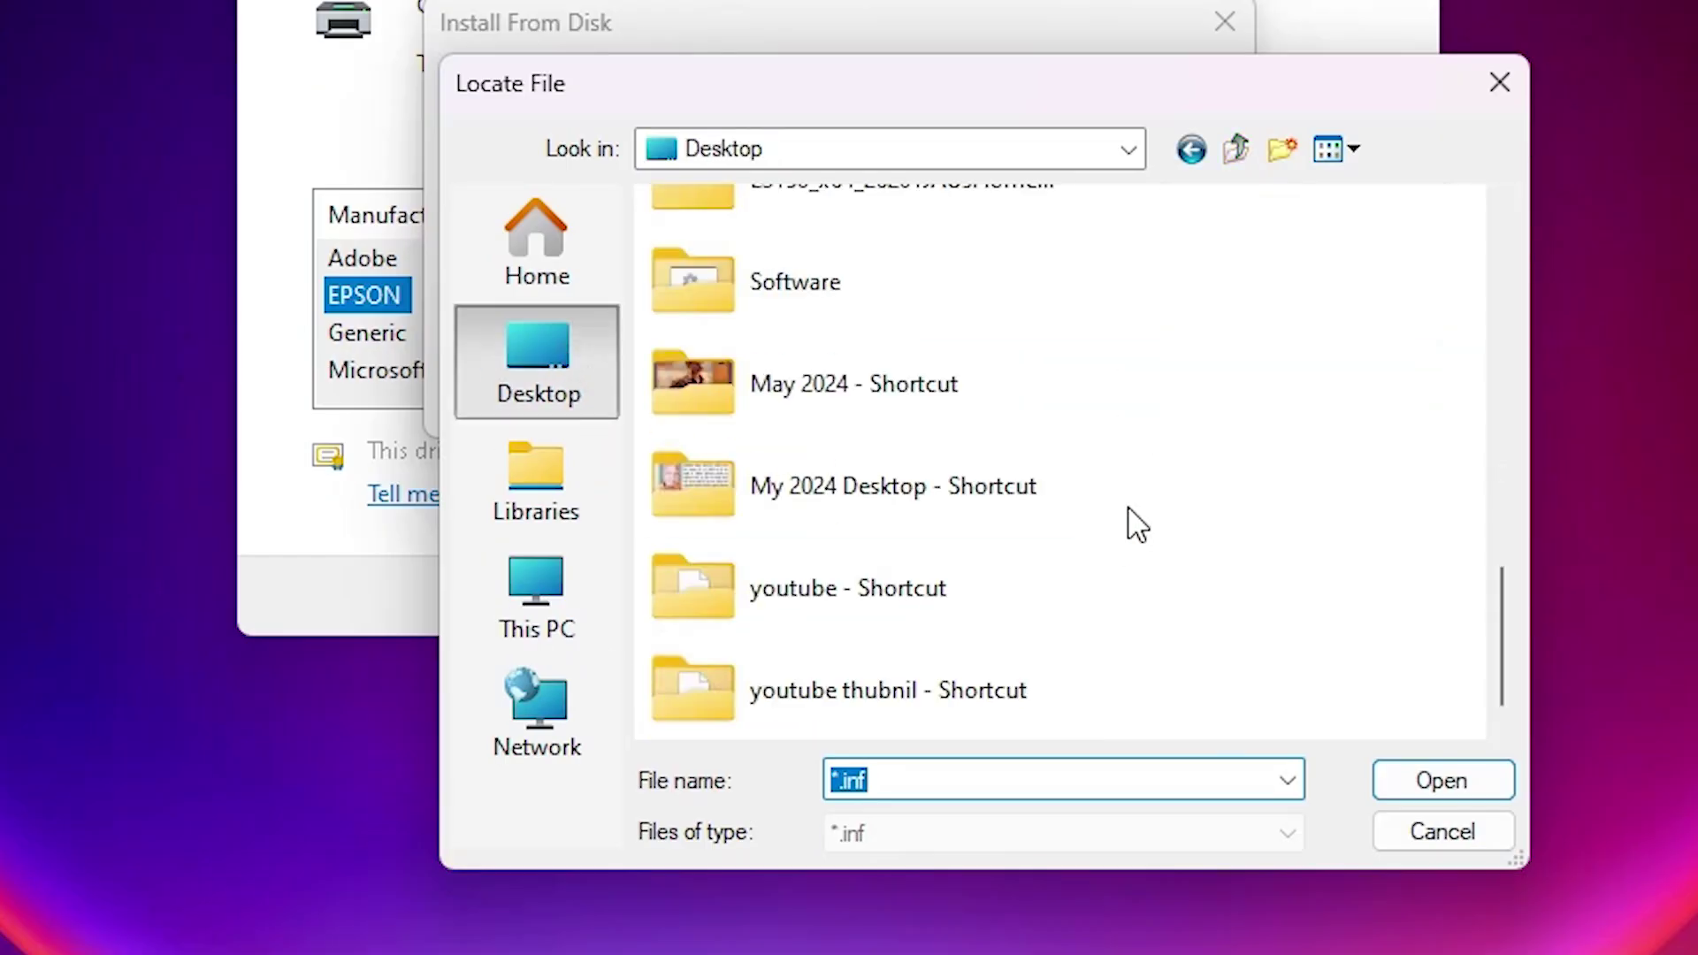
scroll(920, 460, "up", 3)
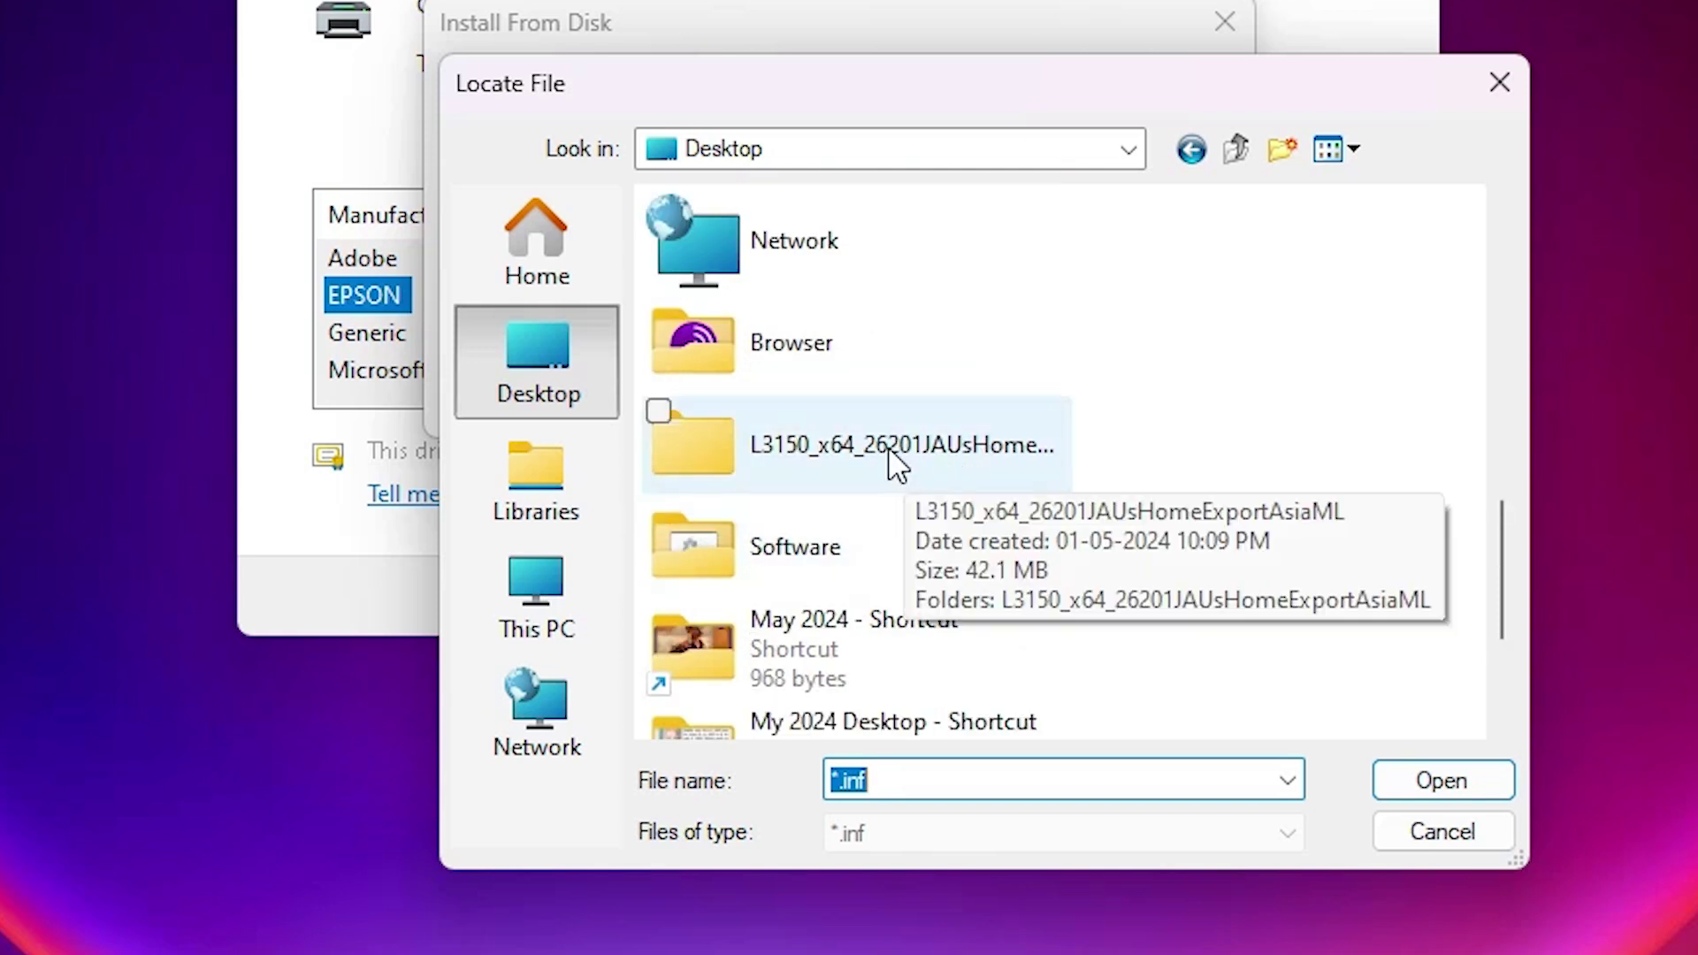
double_click(888, 447)
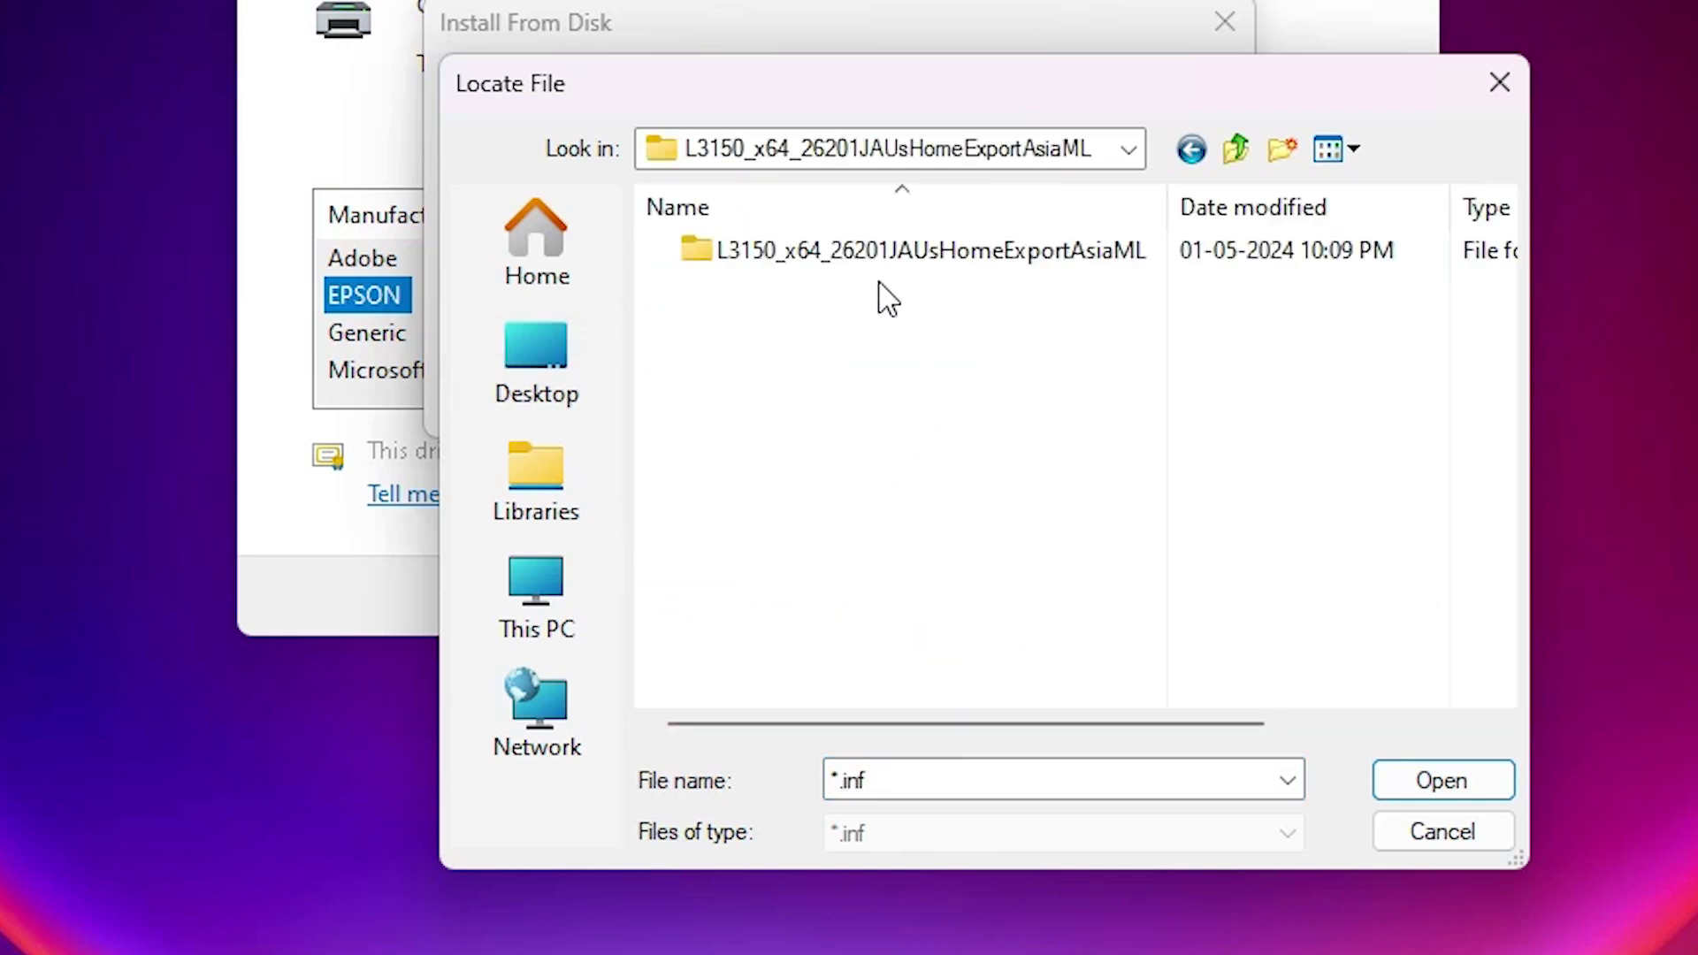
double_click(792, 254)
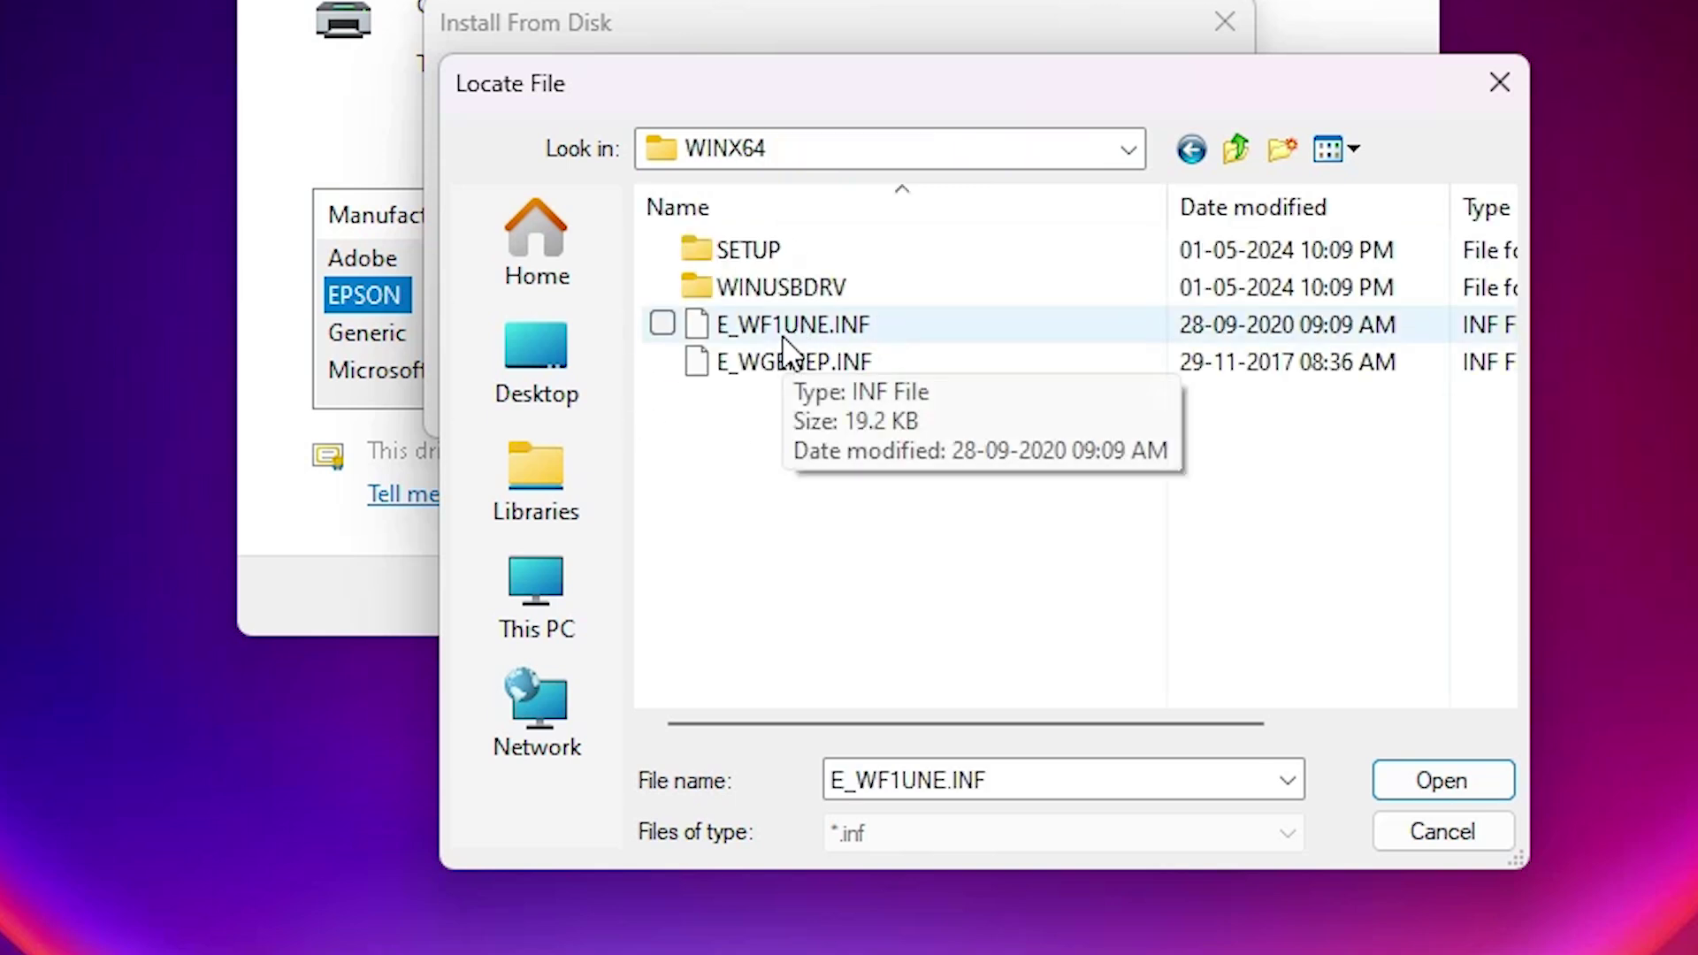
left_click(783, 343)
left_click(785, 402)
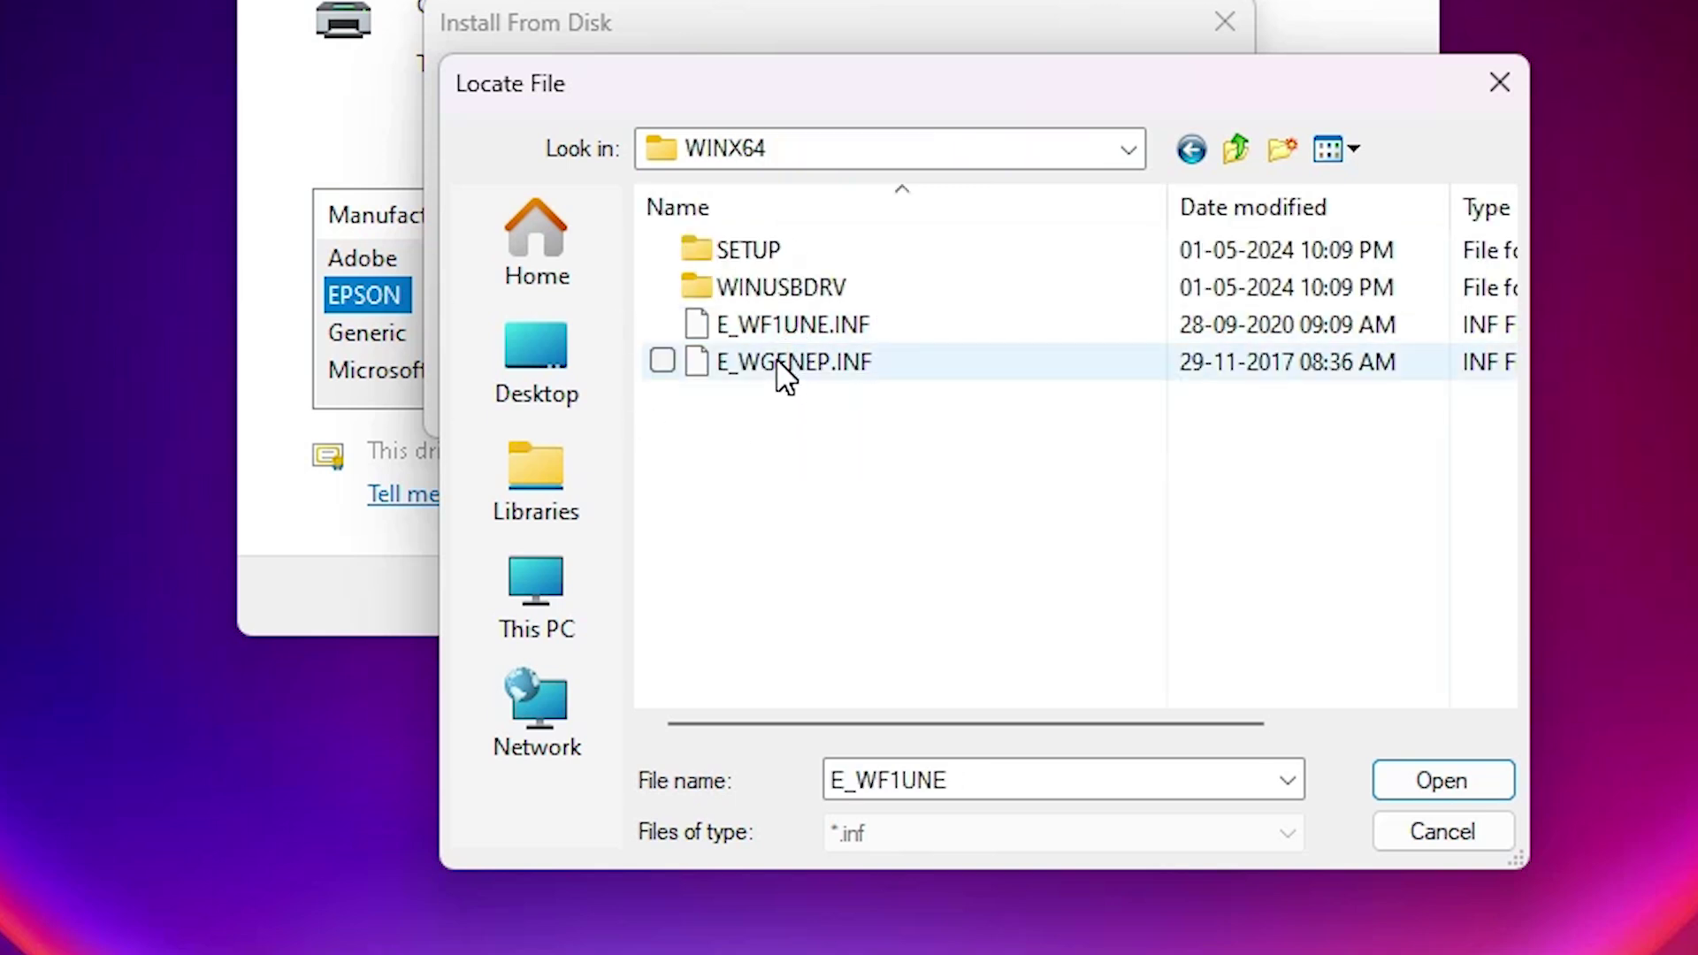
left_click(808, 321)
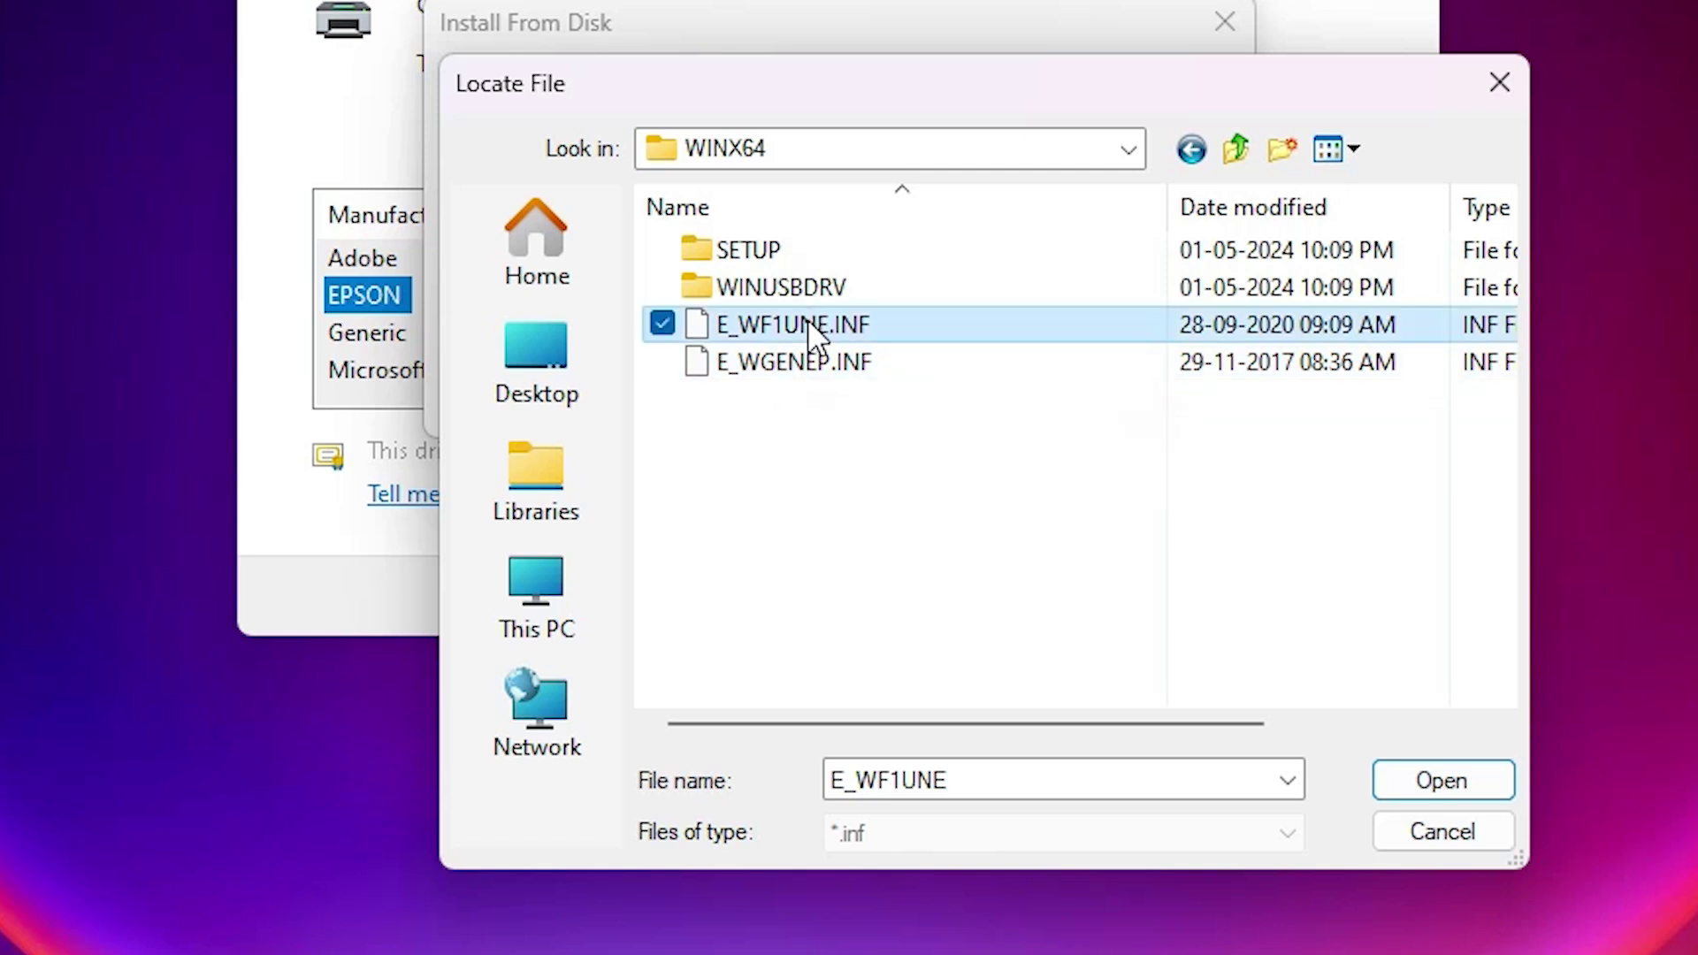
left_click(1437, 782)
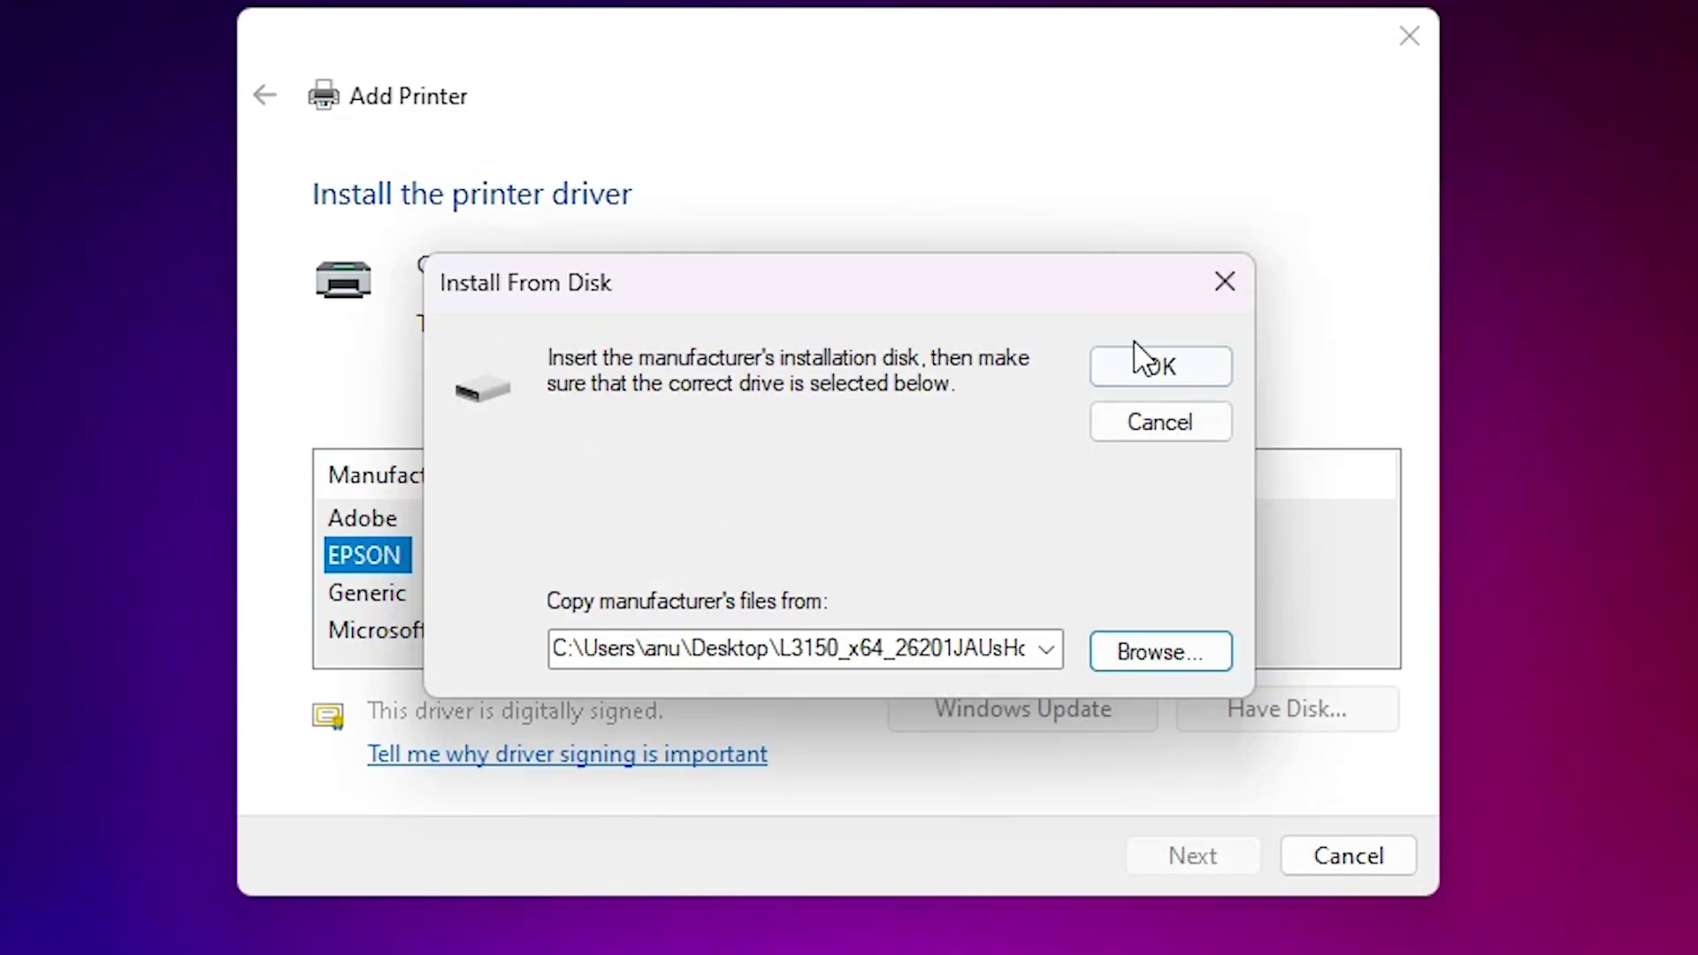
left_click(1150, 237)
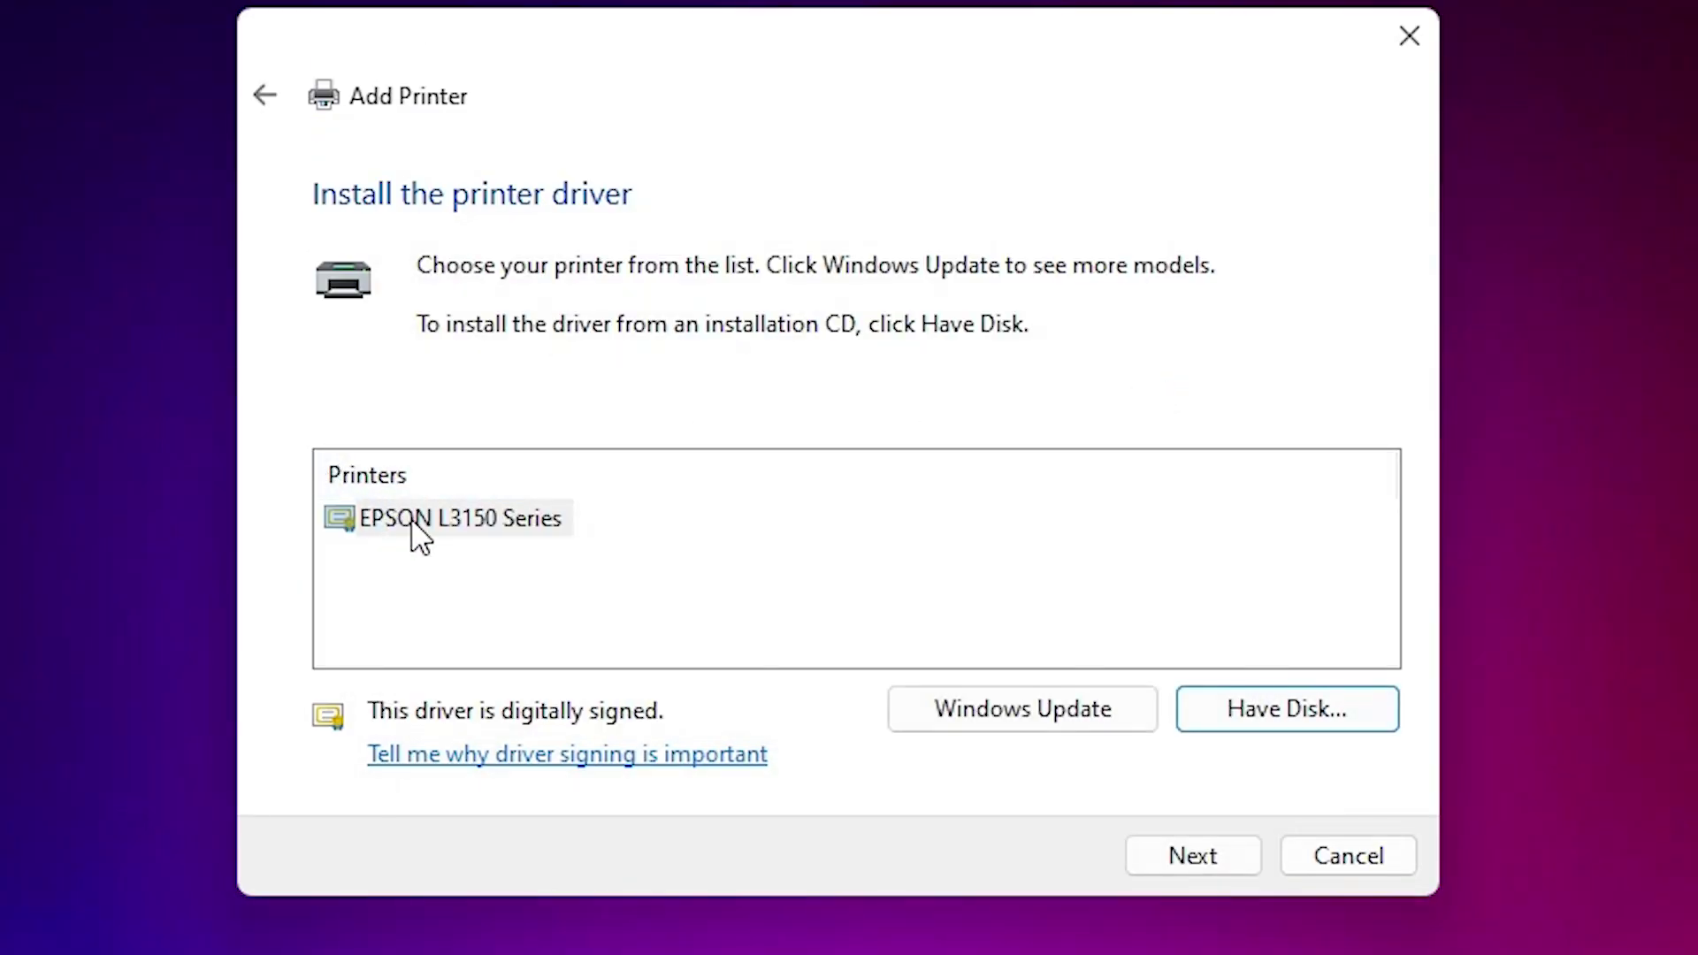
Step: Install the EPSON L3150 Series driver as an unshared printer renamed 'EPSON L3150'
left_click(500, 521)
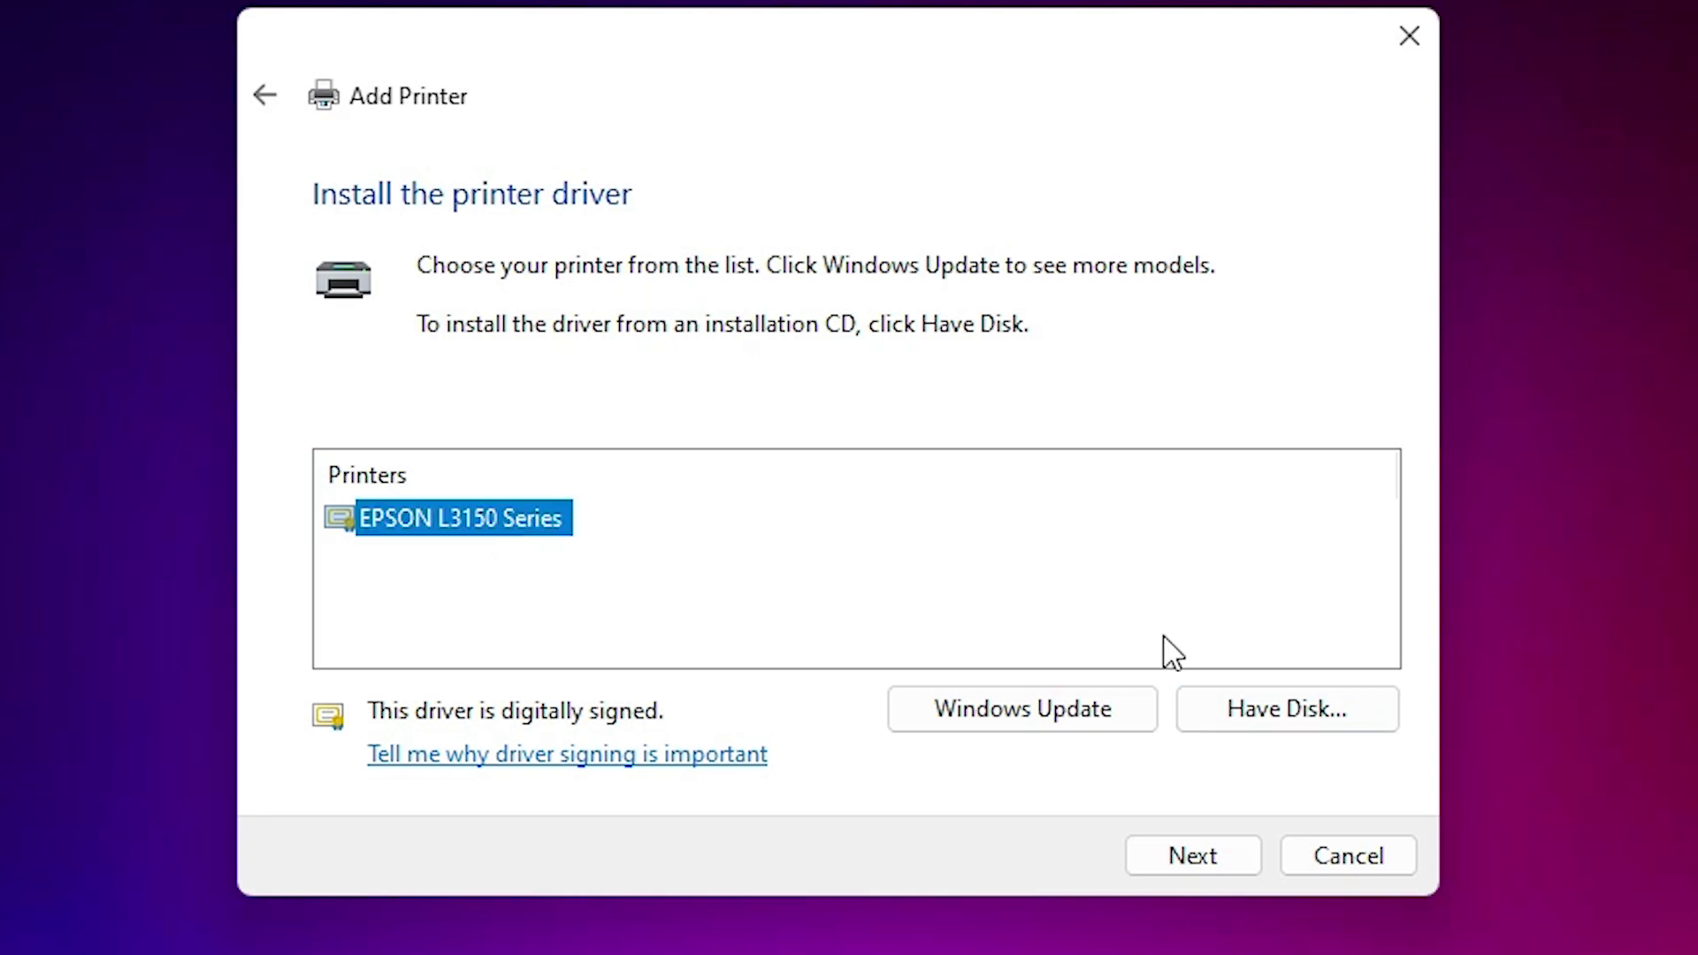
left_click(1172, 851)
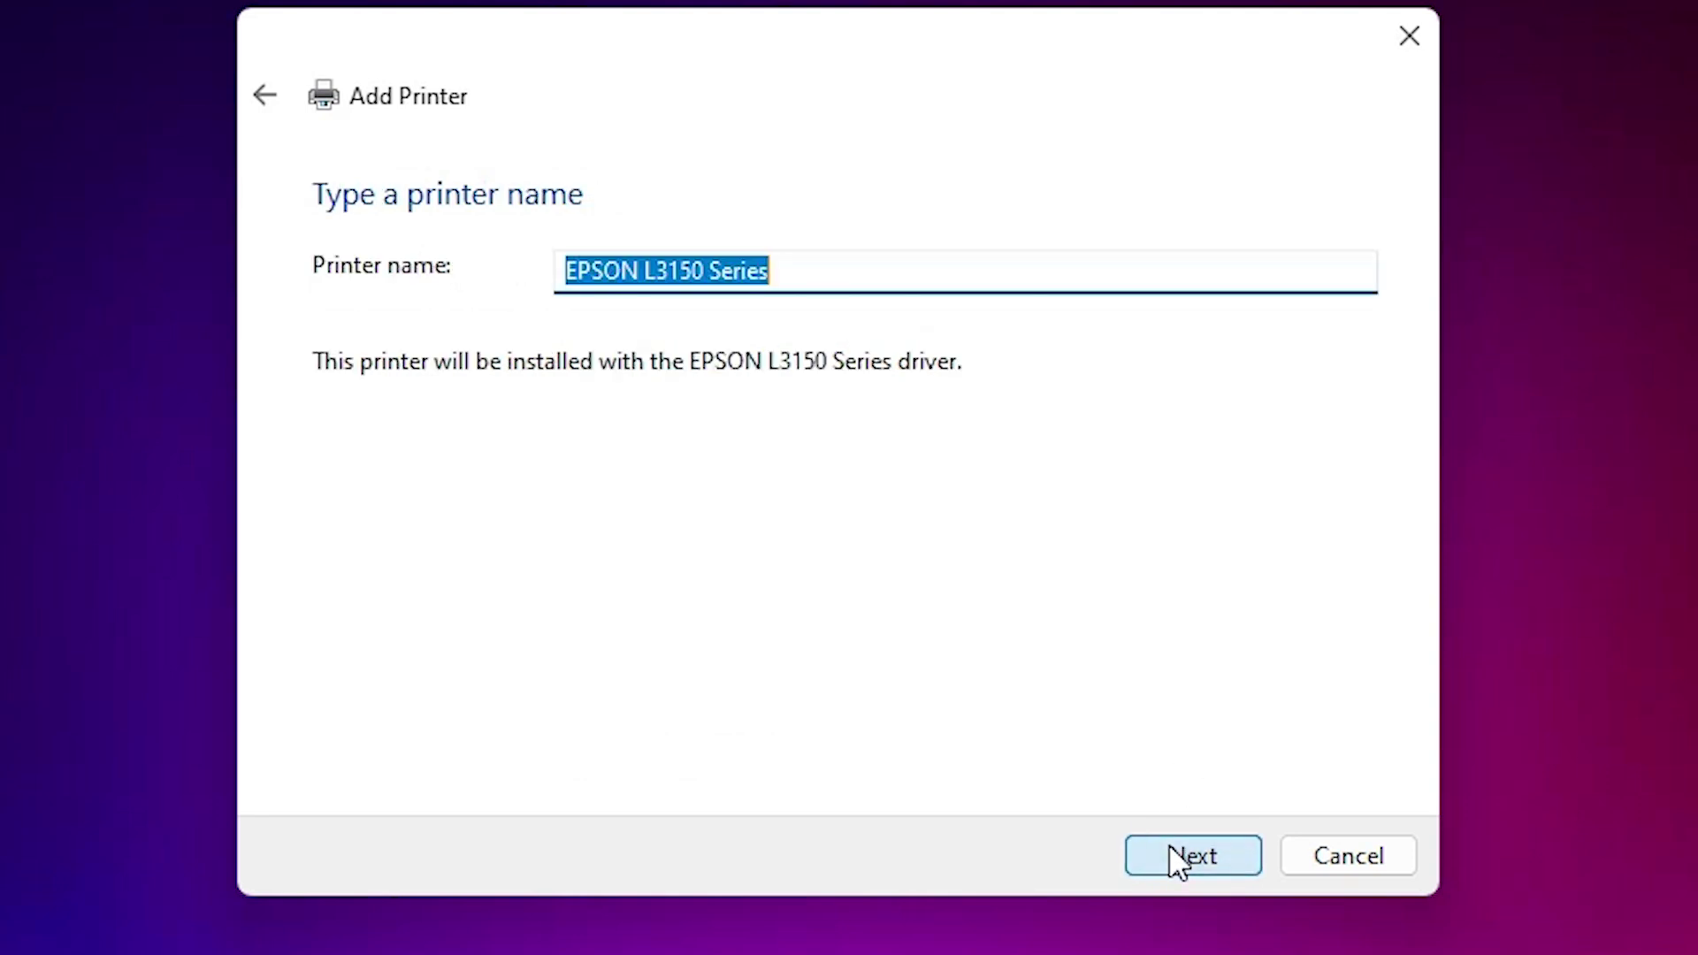
left_click(822, 280)
left_click_drag(710, 276, 879, 291)
key("BackSpace")
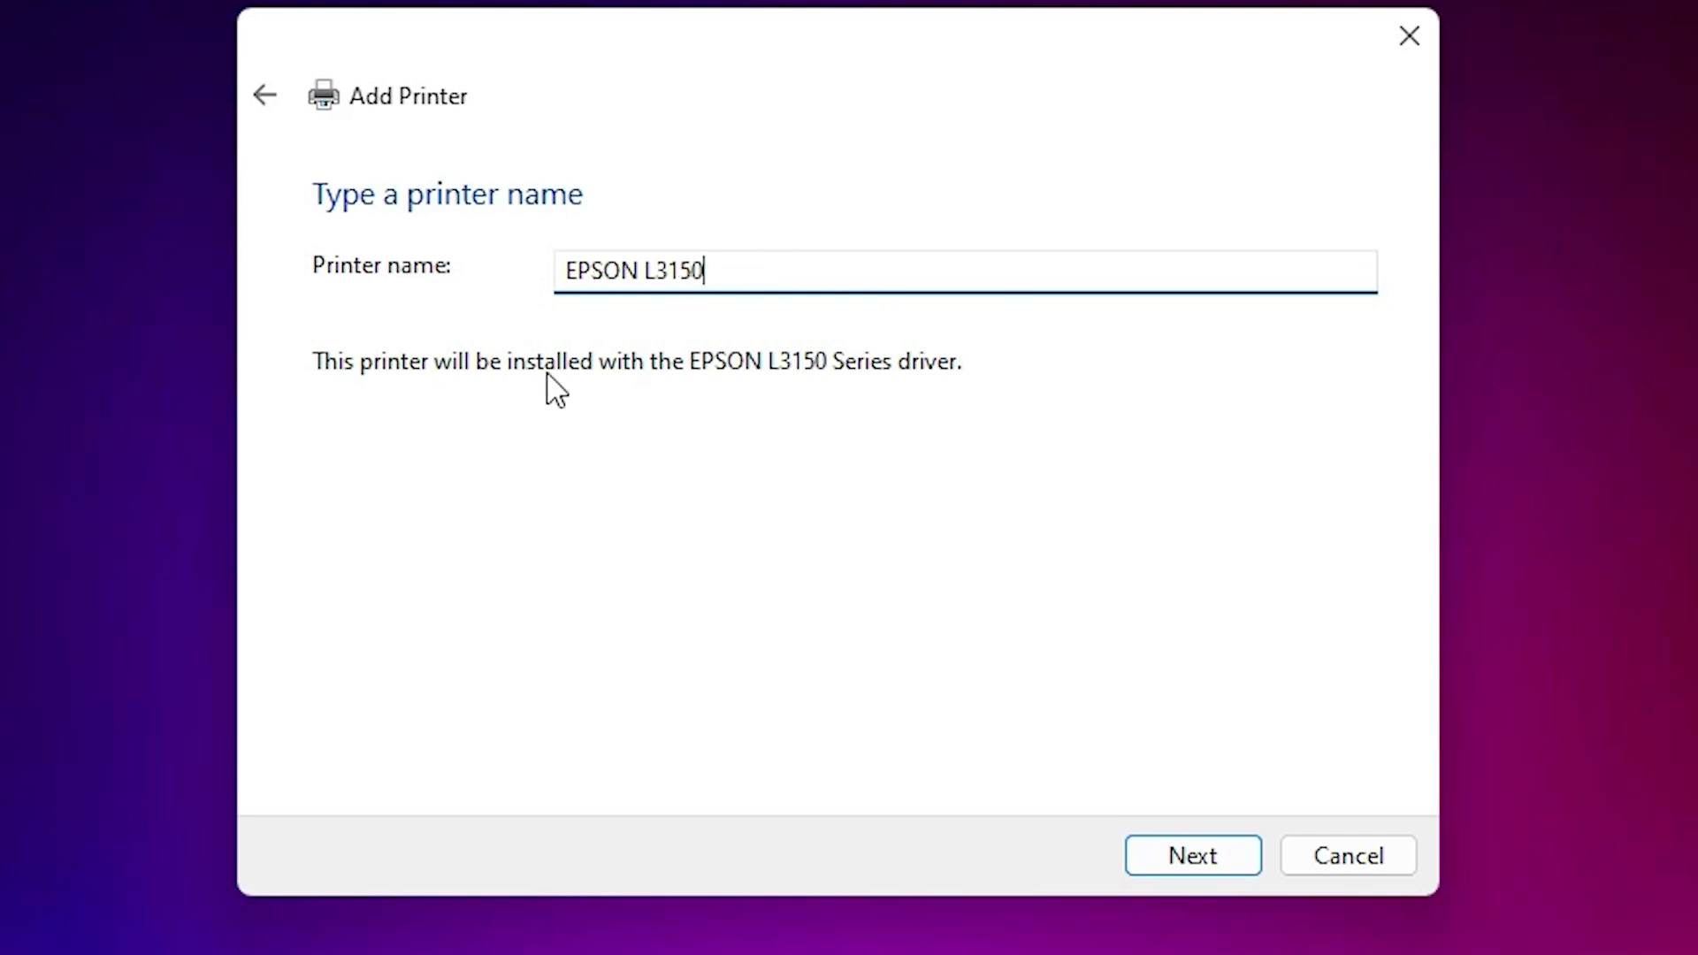
left_click(1232, 866)
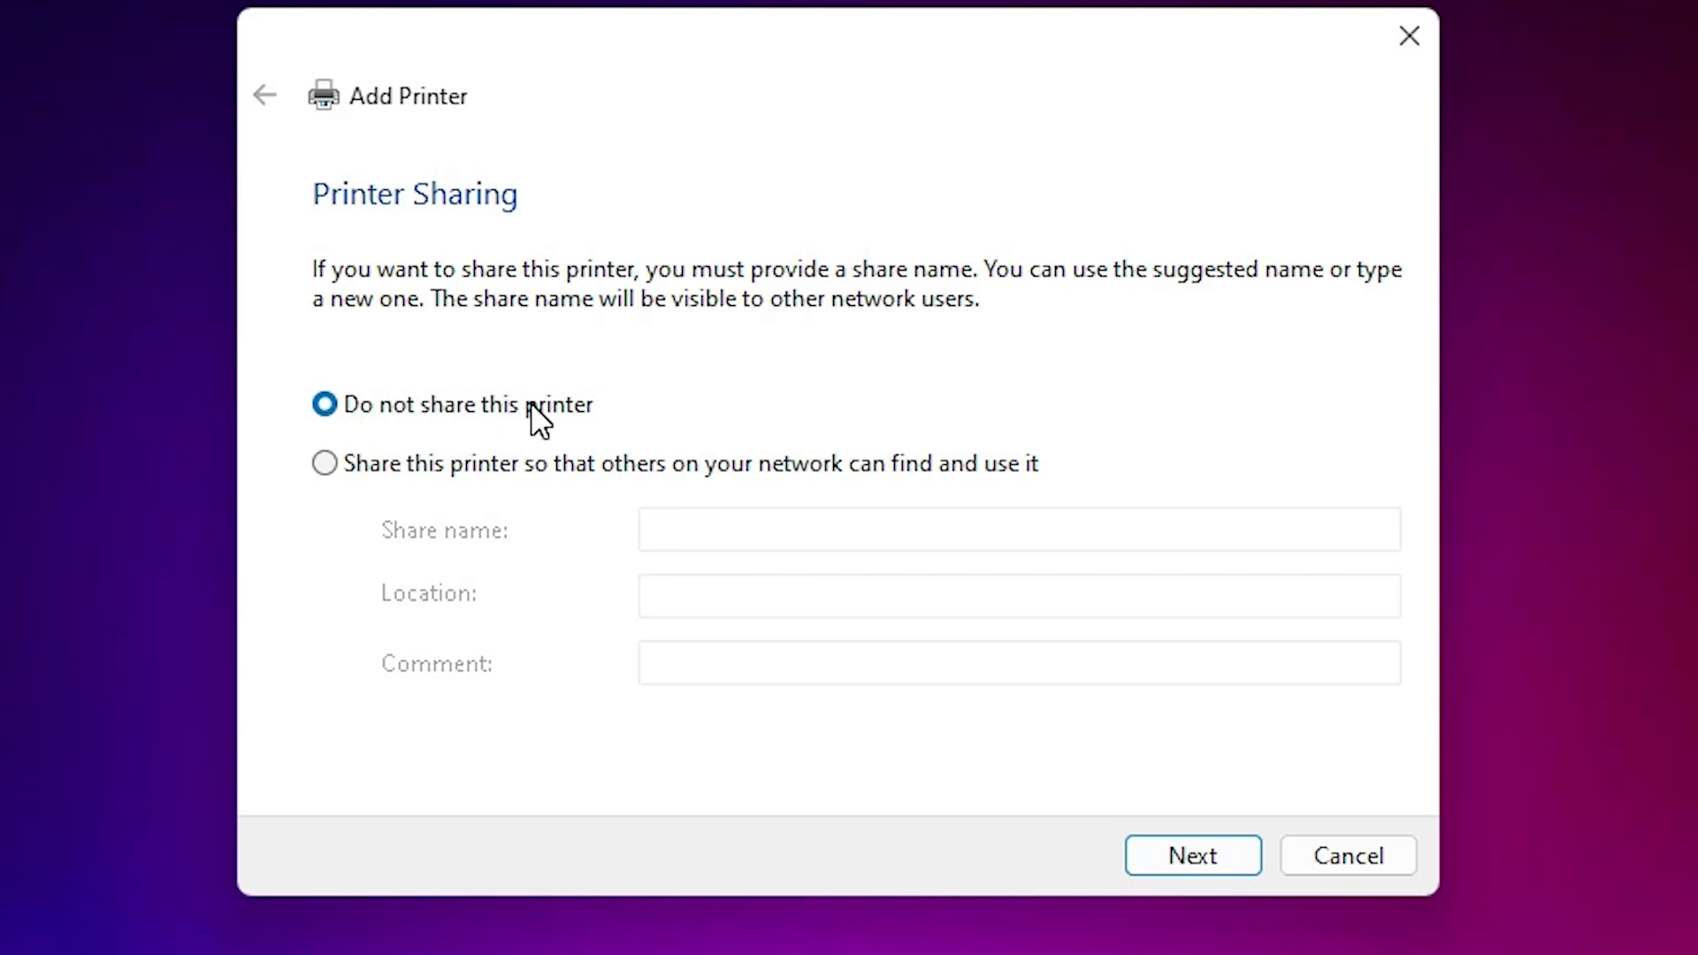
left_click(1188, 851)
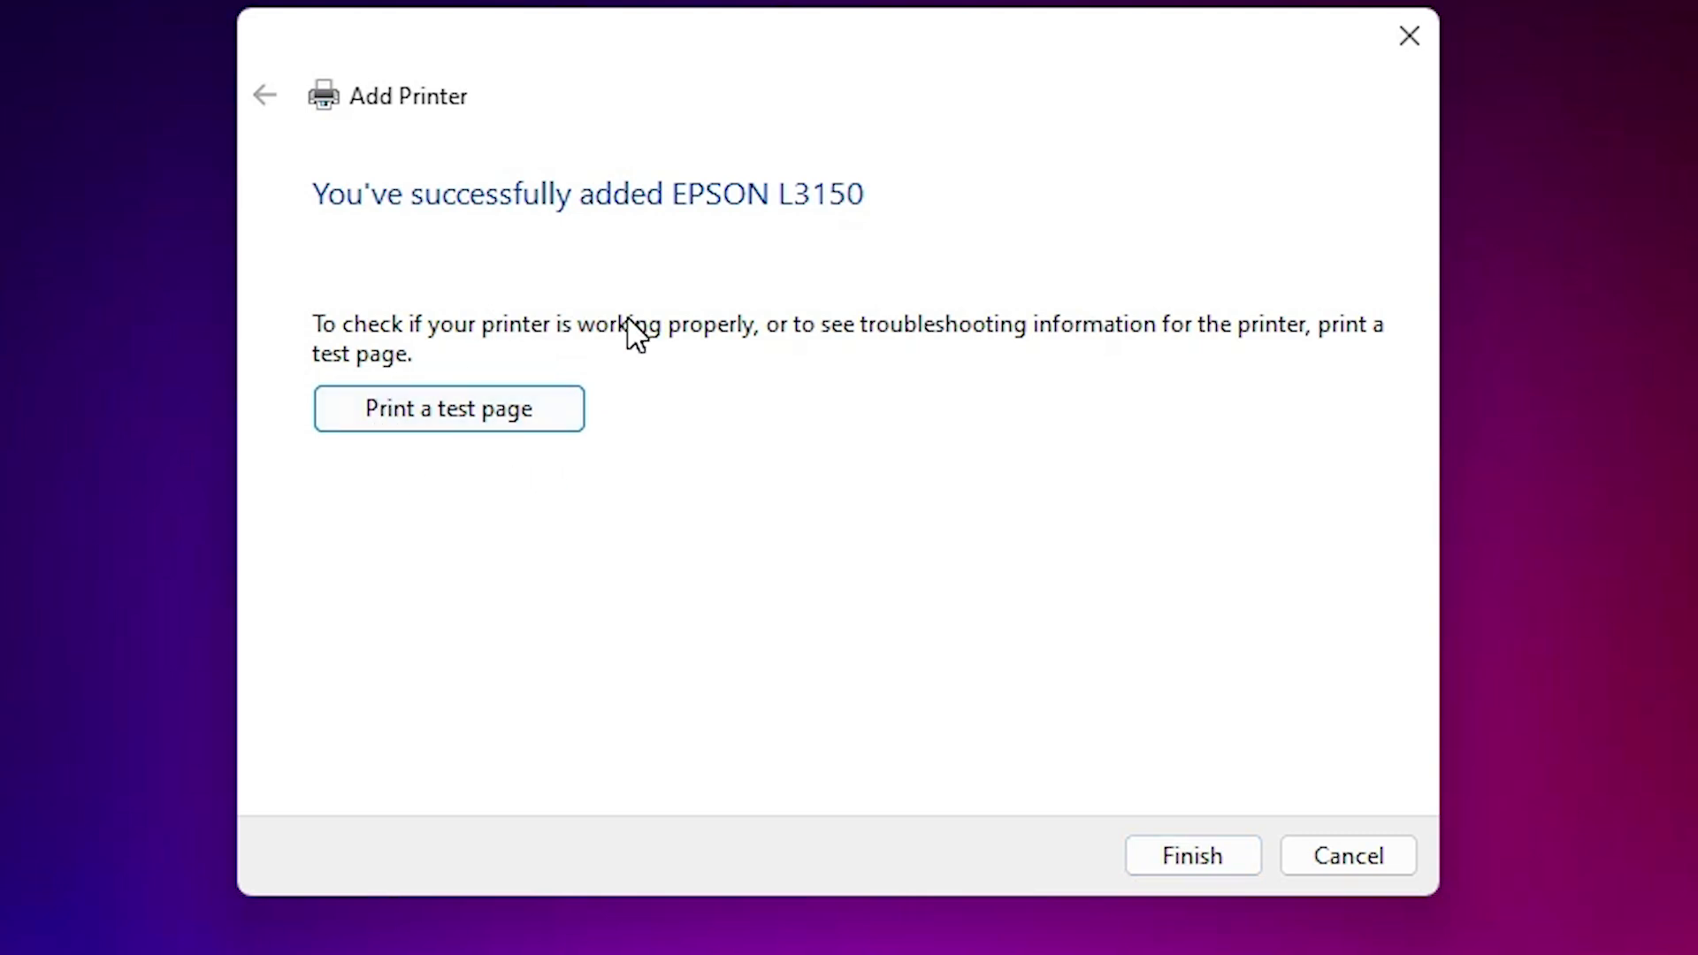
Step: Finish the printer wizard, then install Epson Scan 2 after accepting its license agreement
left_click(1165, 850)
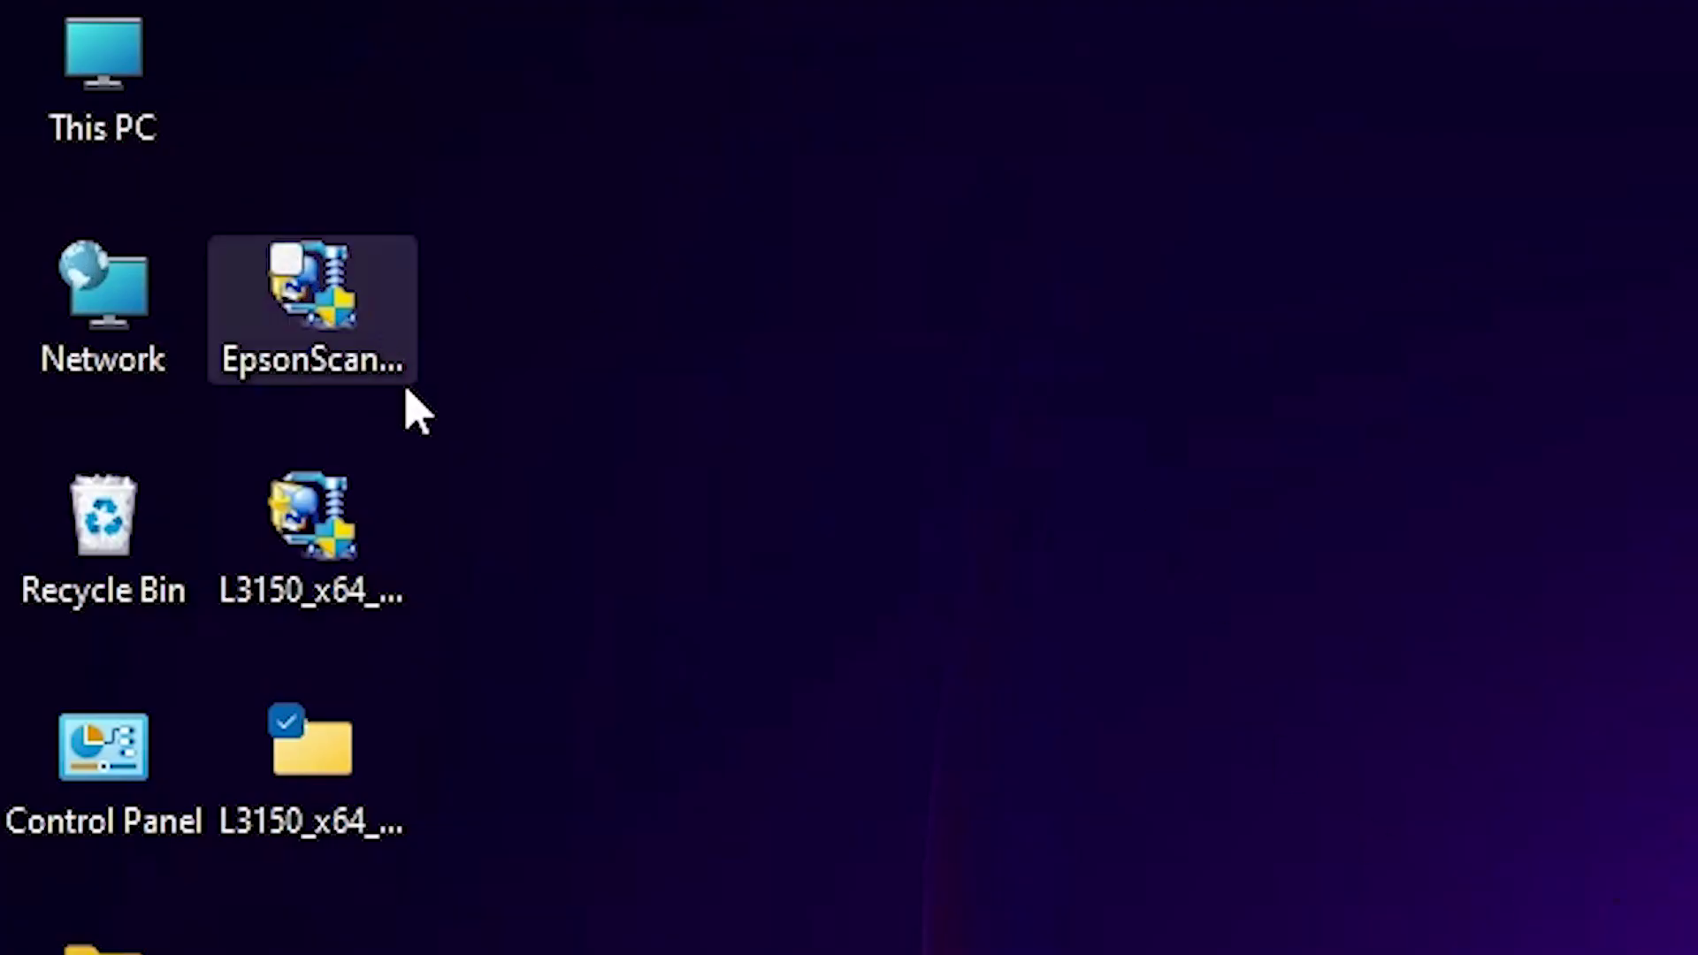
double_click(359, 340)
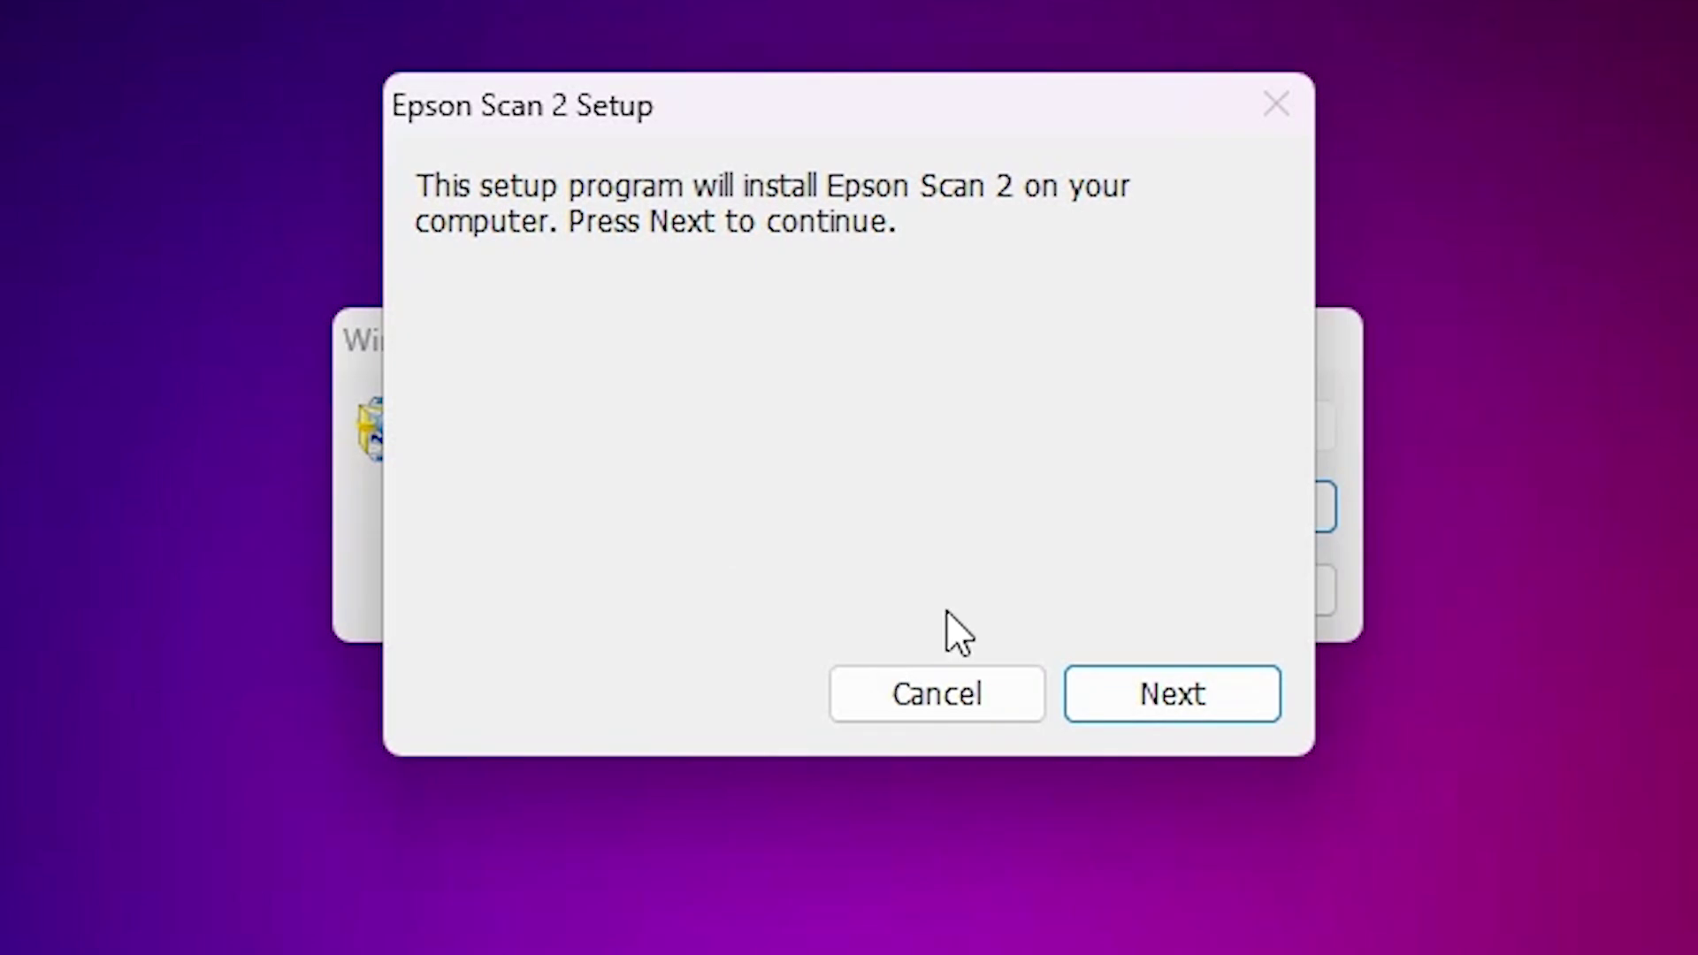
left_click(1207, 702)
left_click(582, 713)
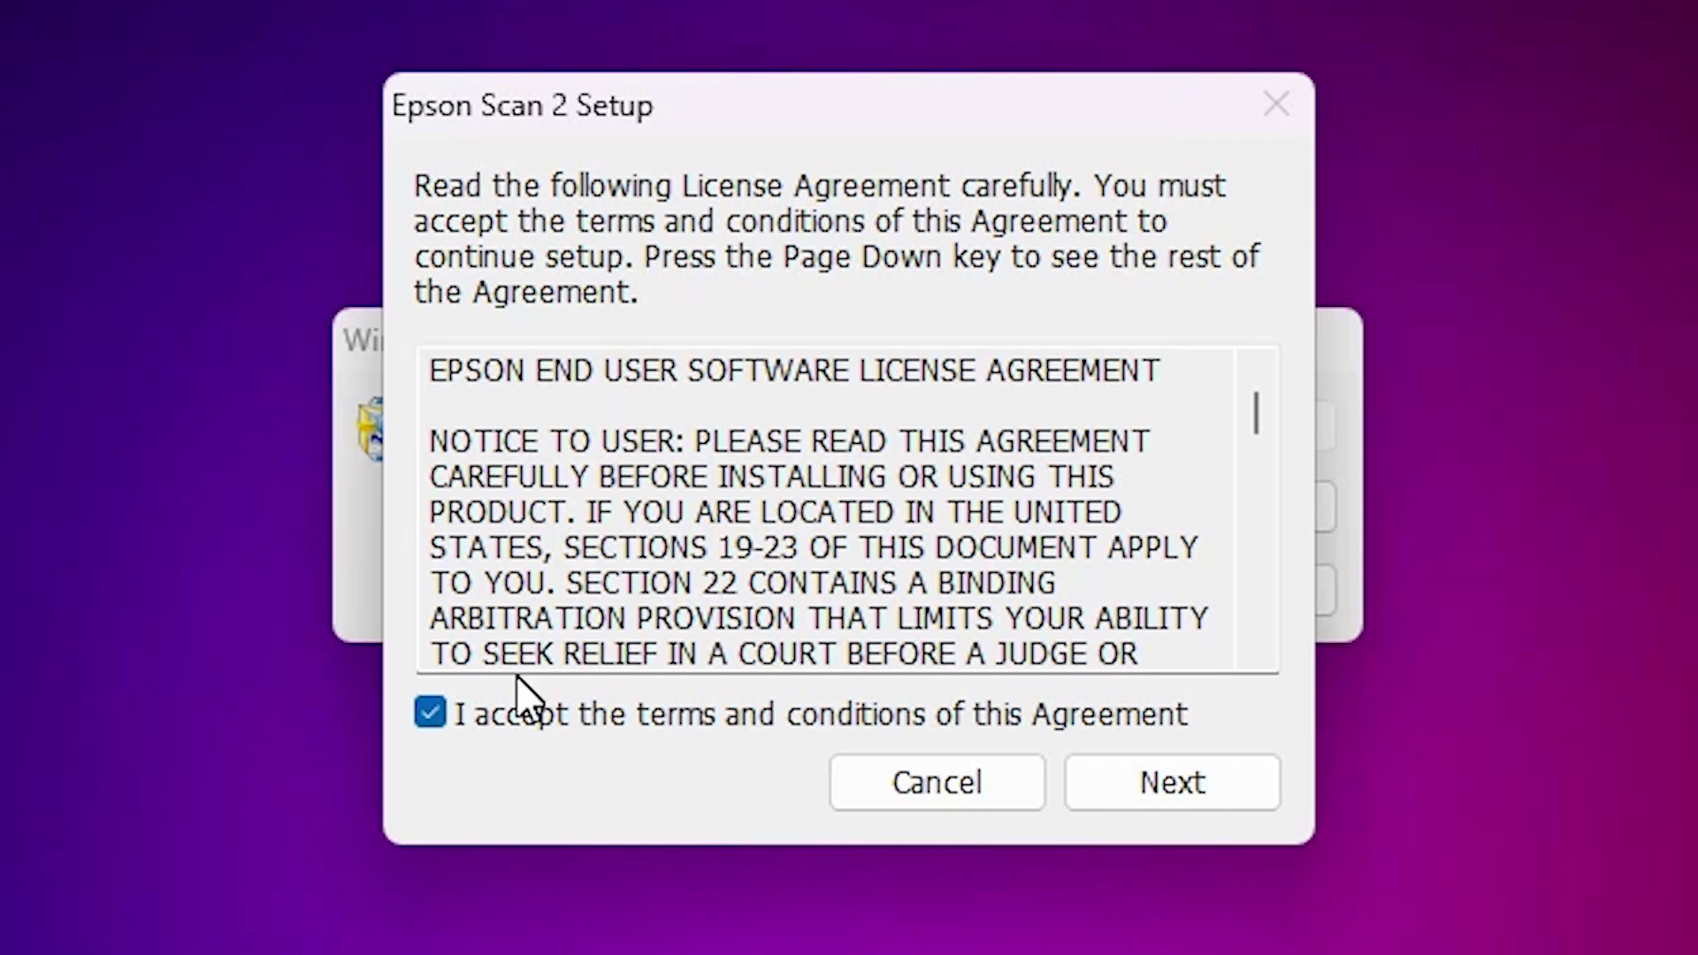
left_click(1212, 785)
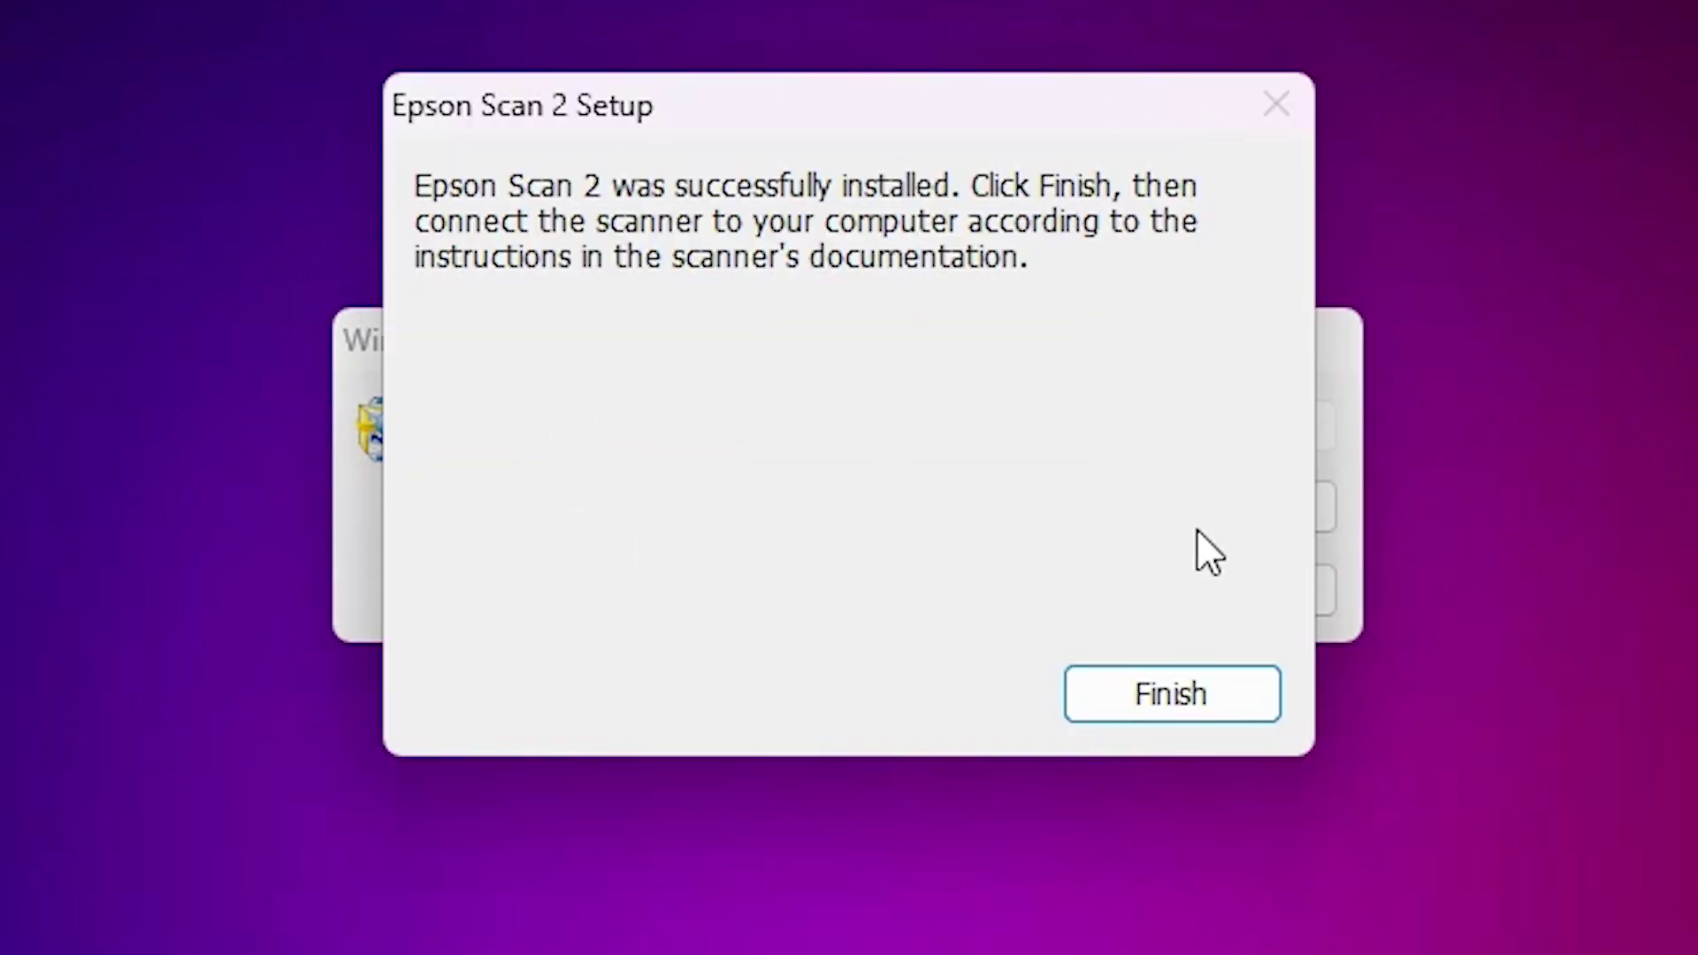
left_click(1139, 700)
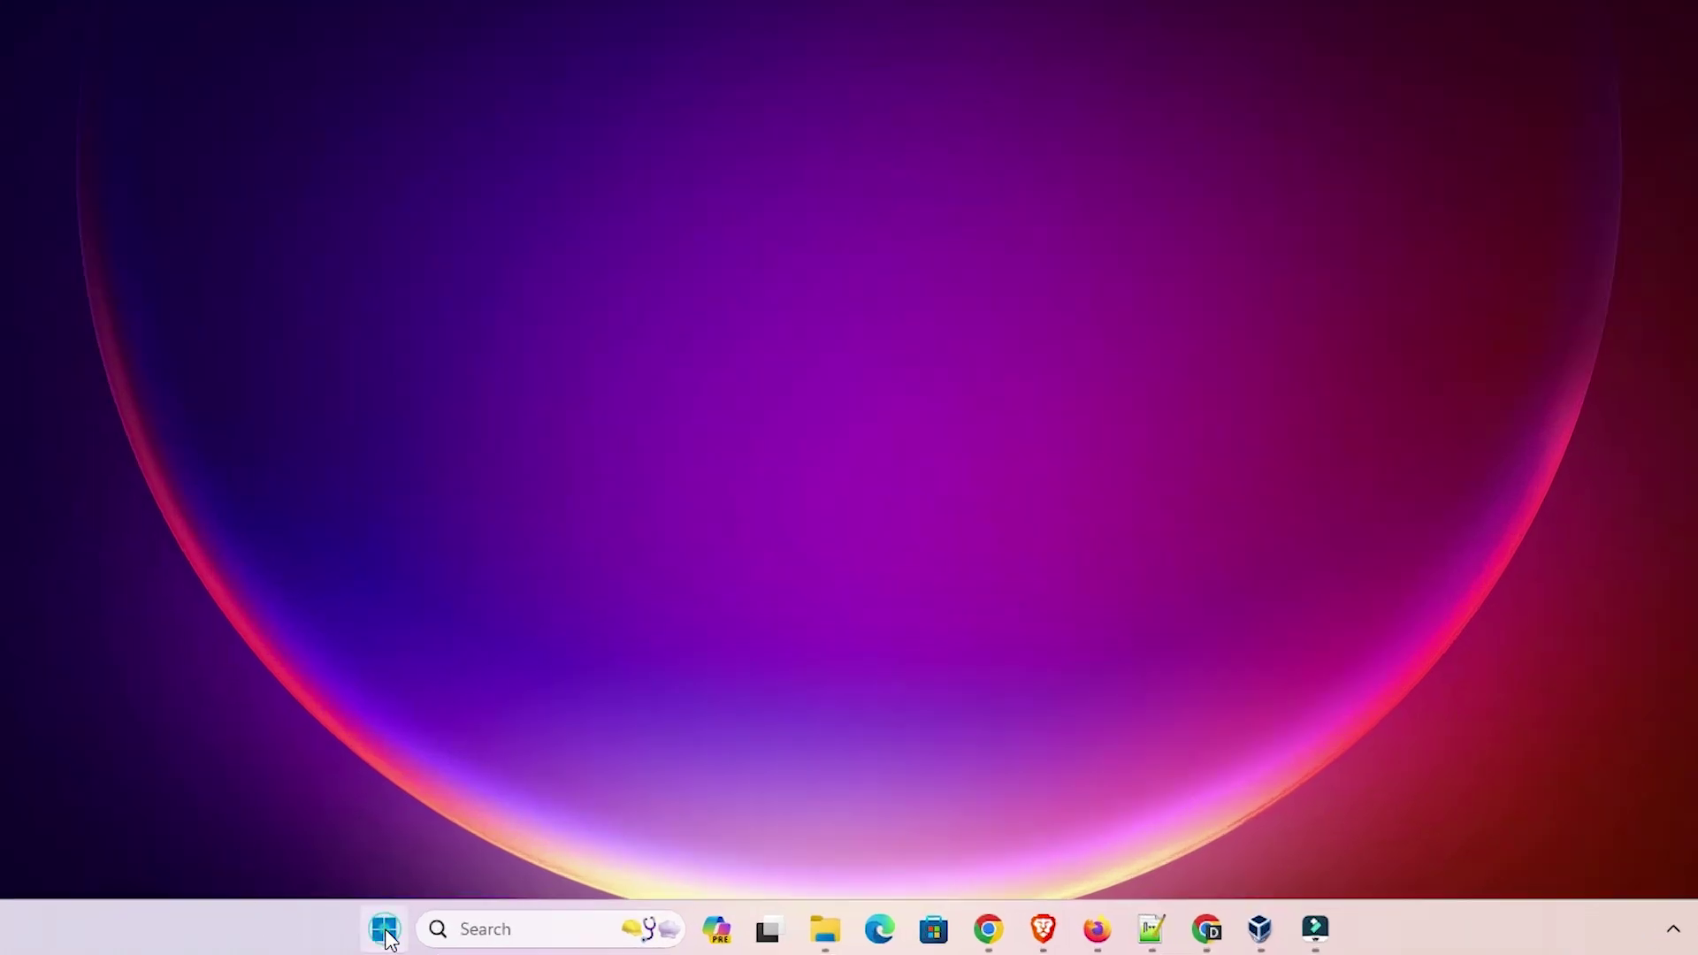
Step: Search Start for 'pr' and open the Printers & scanners settings page
left_click(385, 929)
left_click(385, 928)
left_click(385, 928)
type("pr")
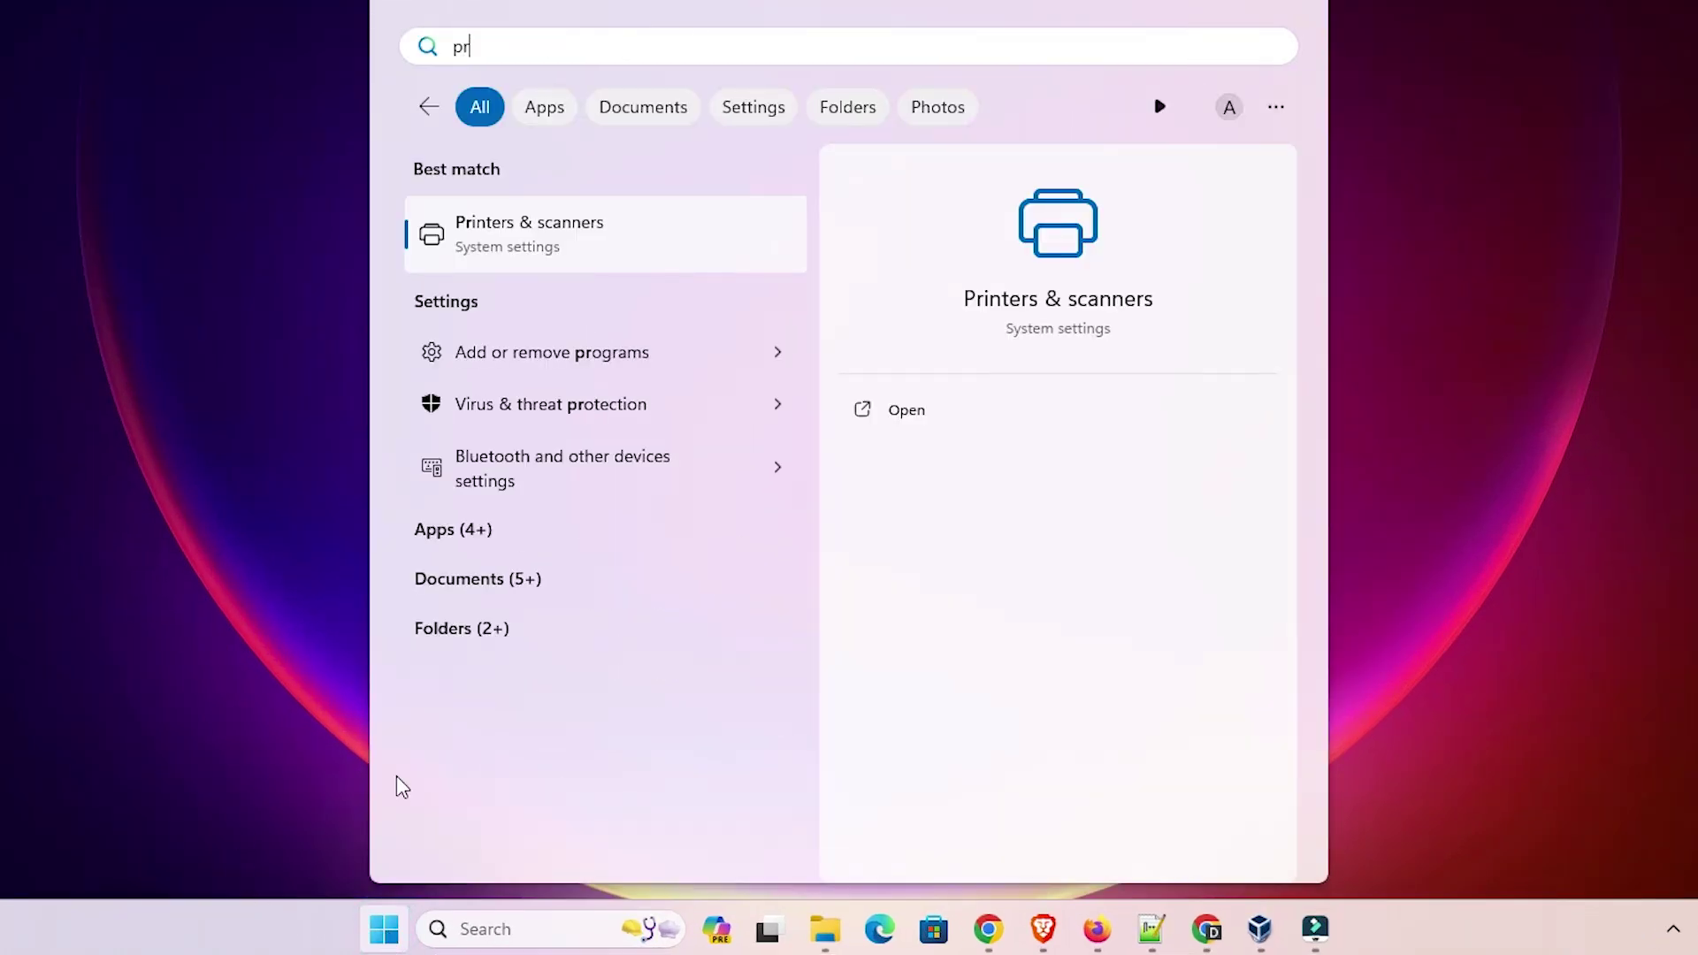
left_click(561, 235)
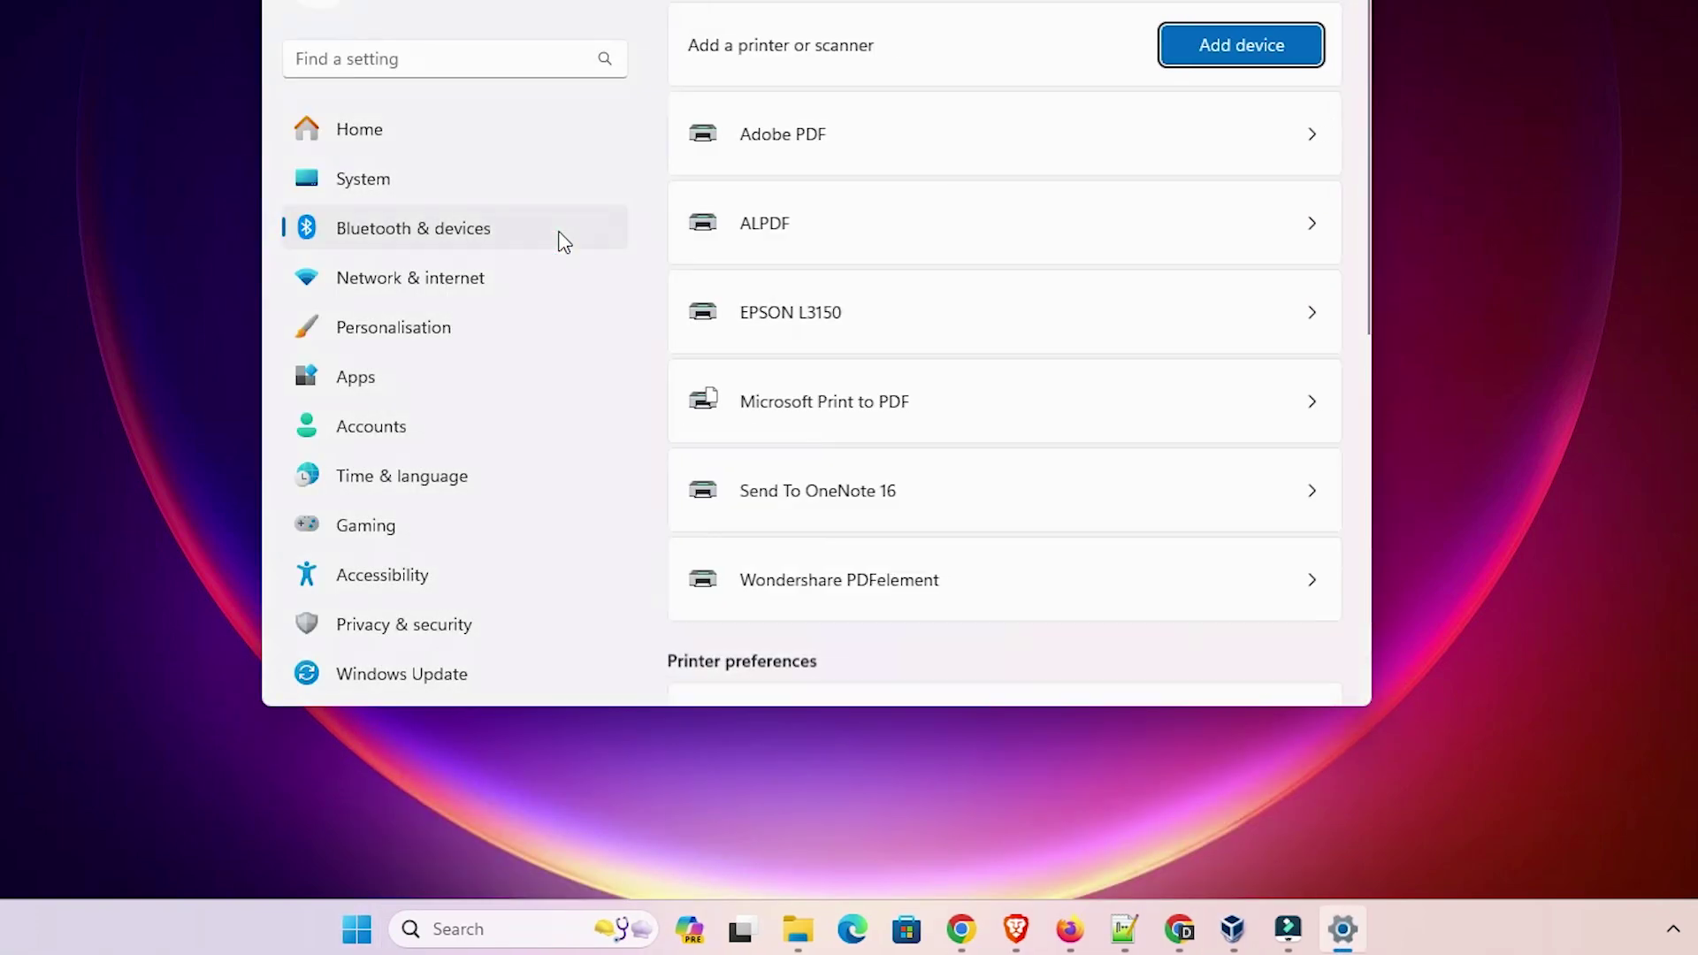